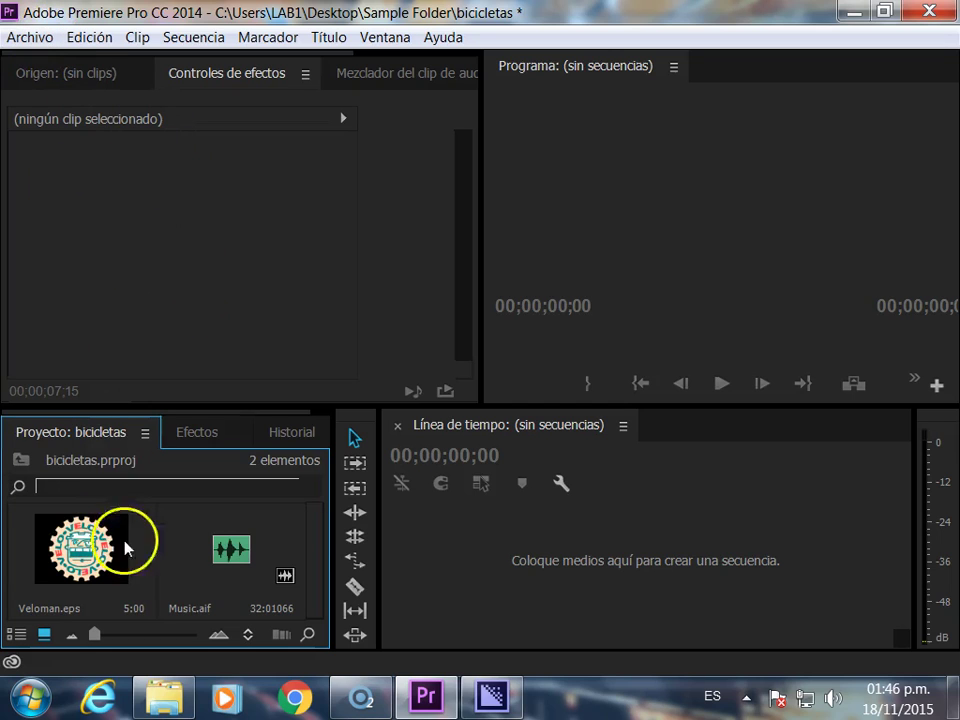
Create a new sequence named imagen with the DV - NTSC Estándar a 48 kHz preset.
{"action": "left_click", "coordinate": [31, 38]}
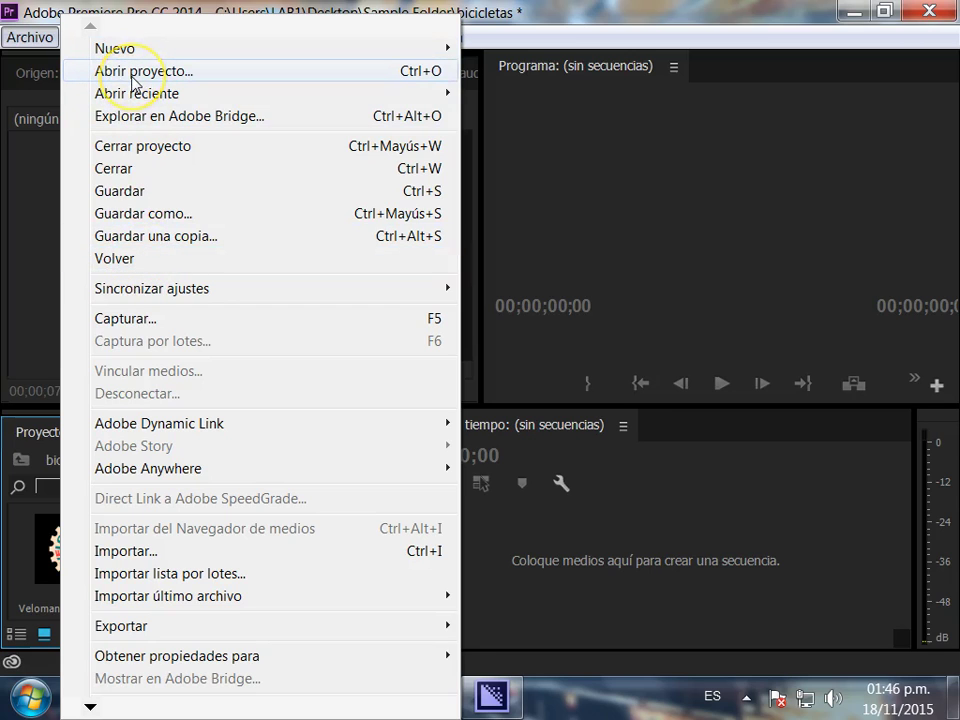
{"action": "mouse_move", "coordinate": [176, 50]}
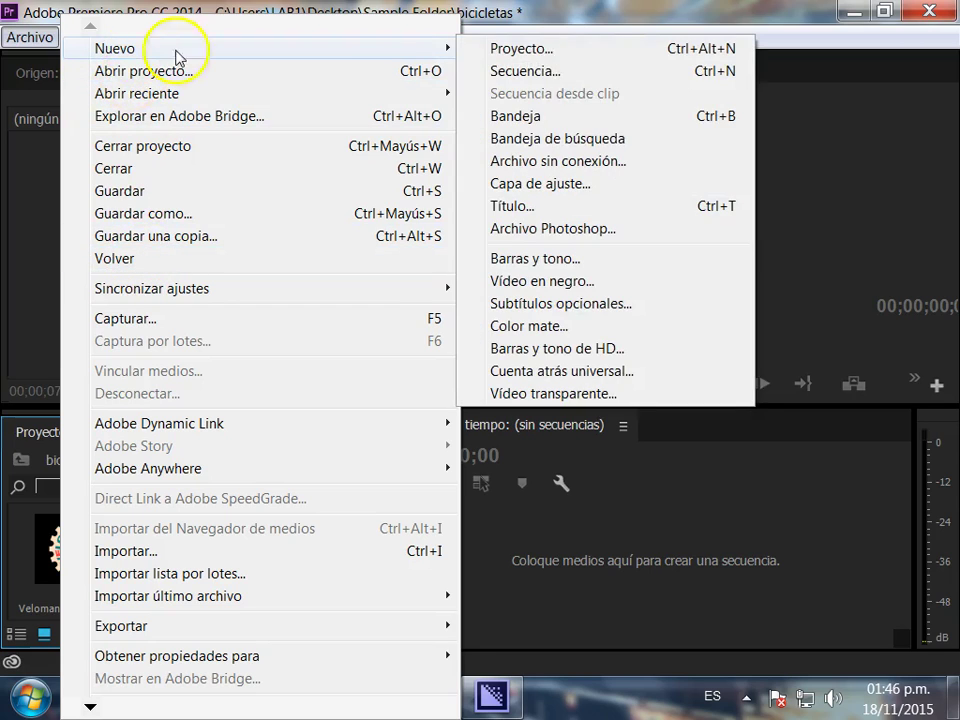
{"action": "left_click", "coordinate": [553, 74]}
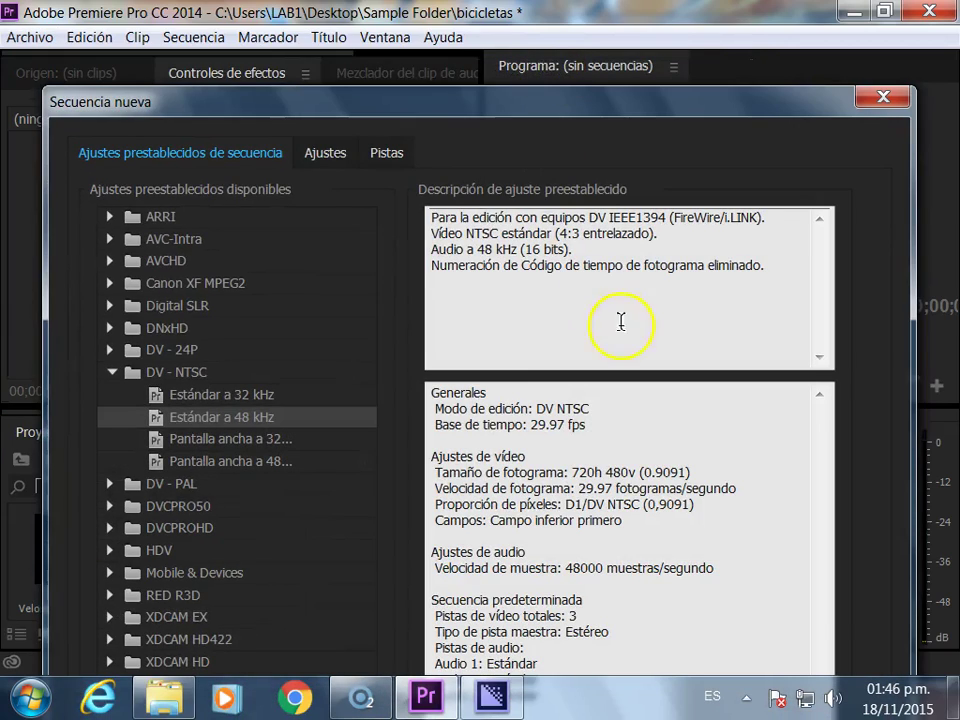
{"action": "left_click_drag", "start_coordinate": [317, 118], "coordinate": [318, 8]}
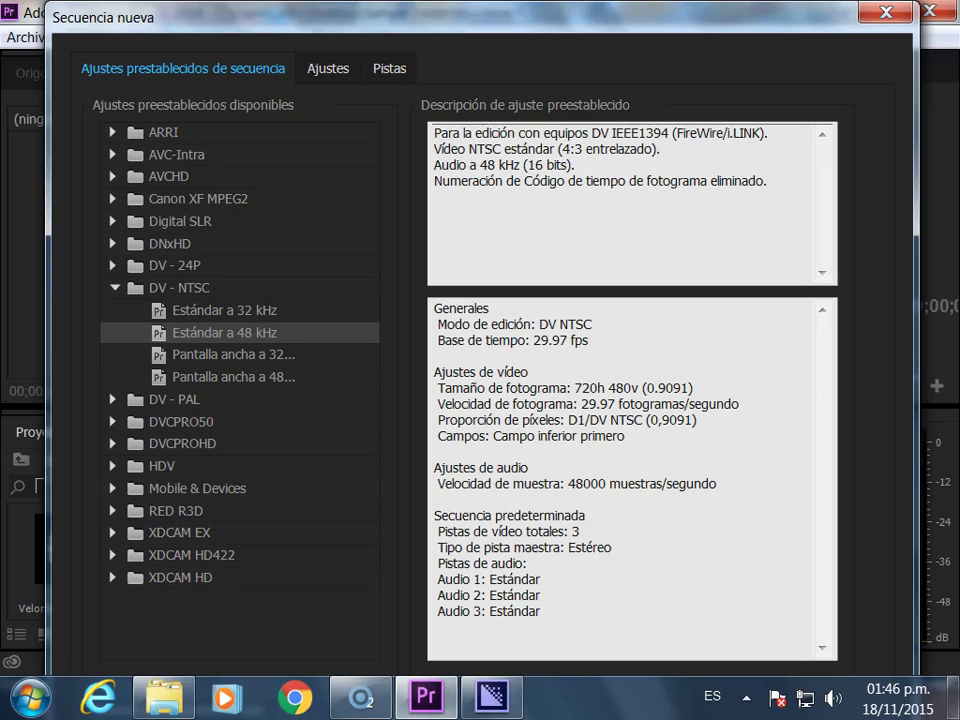
{"action": "key", "text": "Return"}
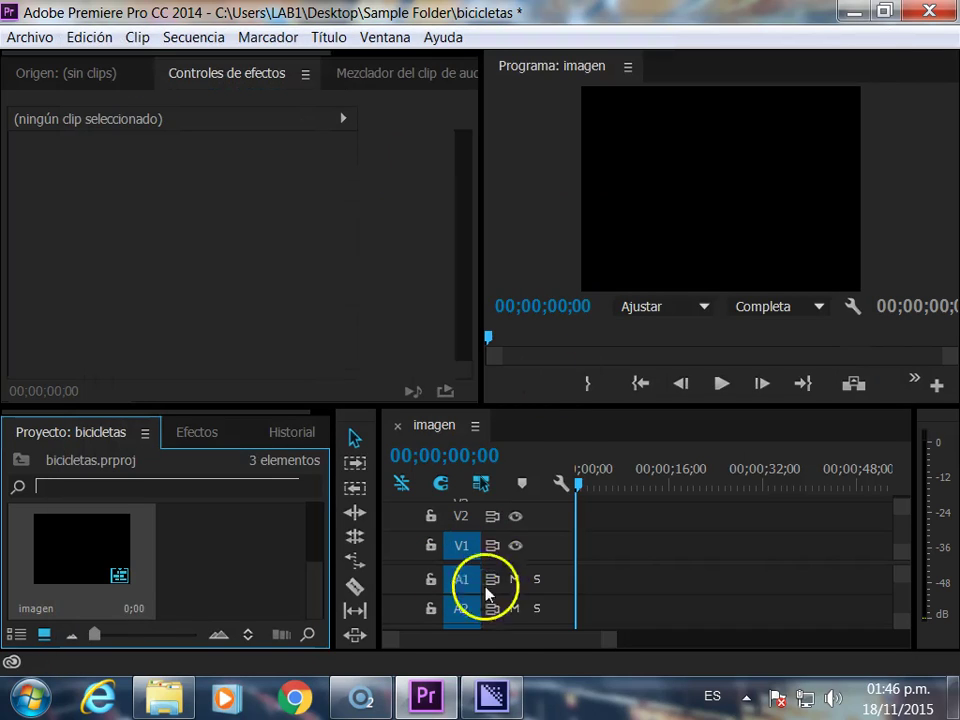
Start a new 720×480 title from Archivo > Nuevo > Título.
{"action": "left_click", "coordinate": [580, 487]}
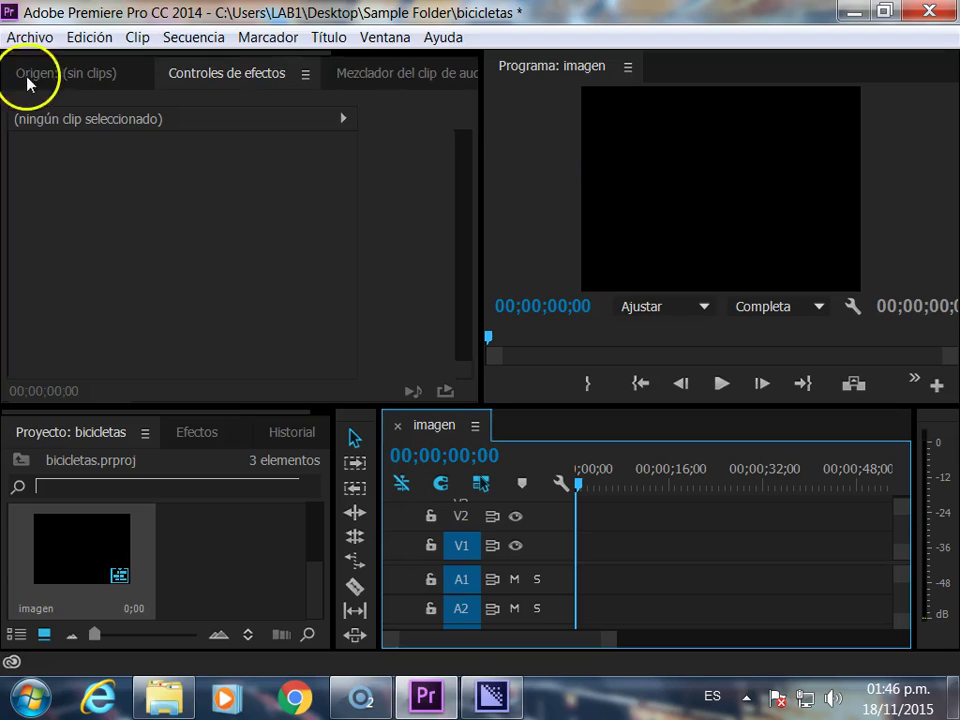
{"action": "left_click", "coordinate": [30, 40]}
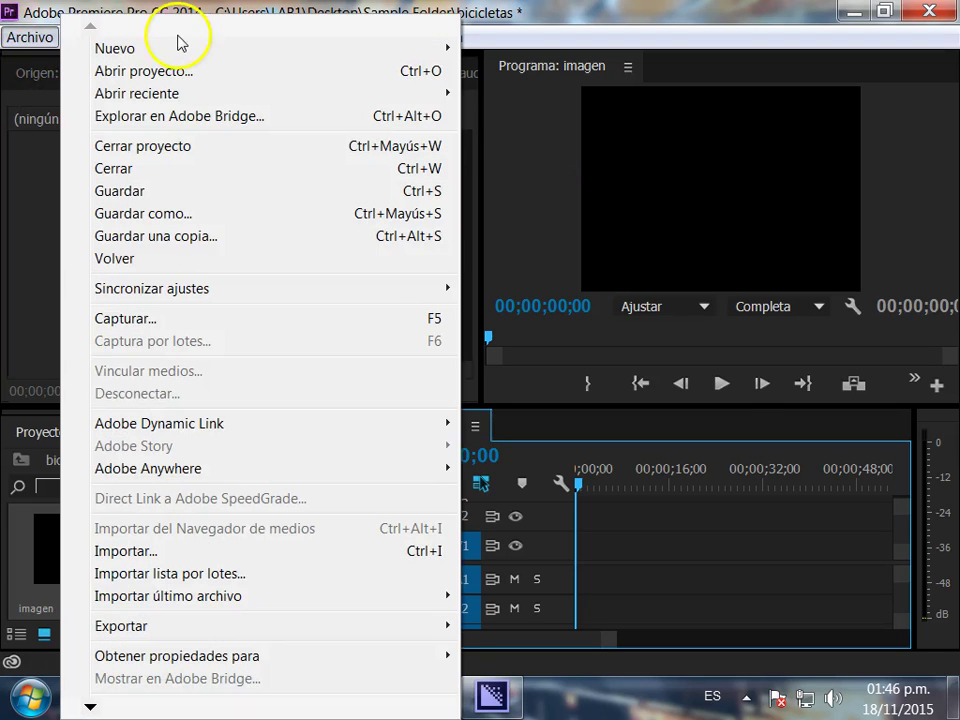
{"action": "mouse_move", "coordinate": [176, 49]}
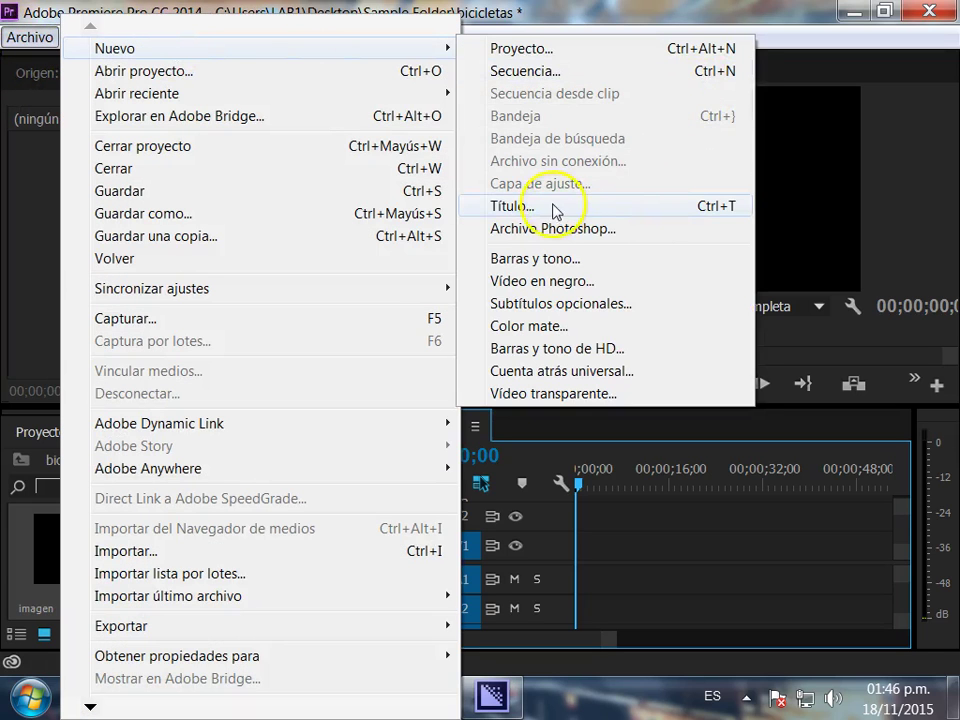
{"action": "left_click", "coordinate": [697, 208]}
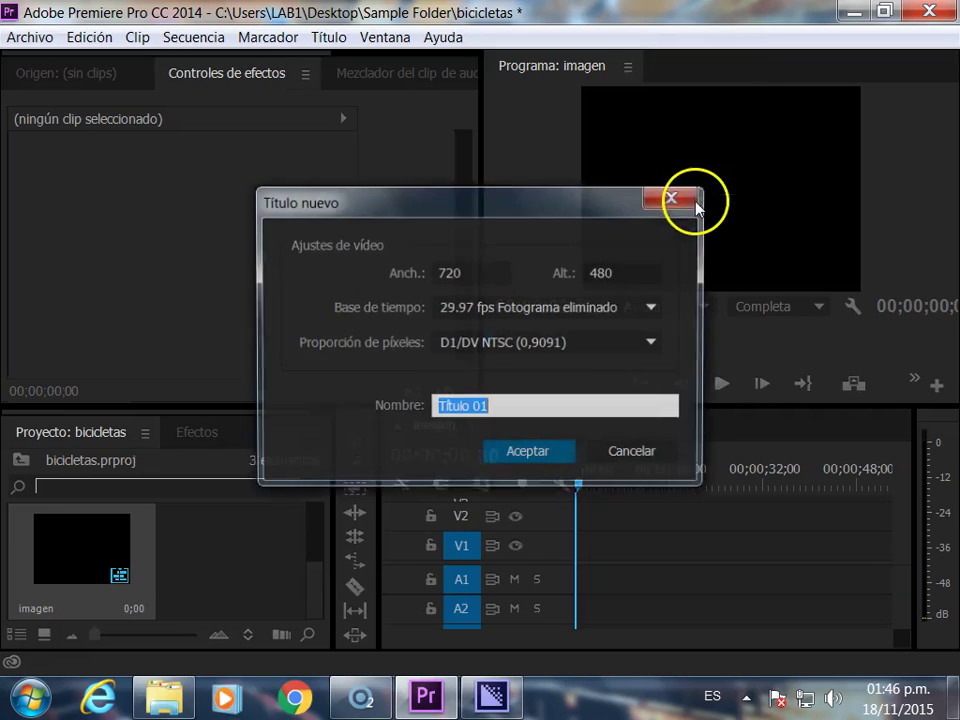
{"action": "left_click_drag", "start_coordinate": [519, 206], "coordinate": [508, 154]}
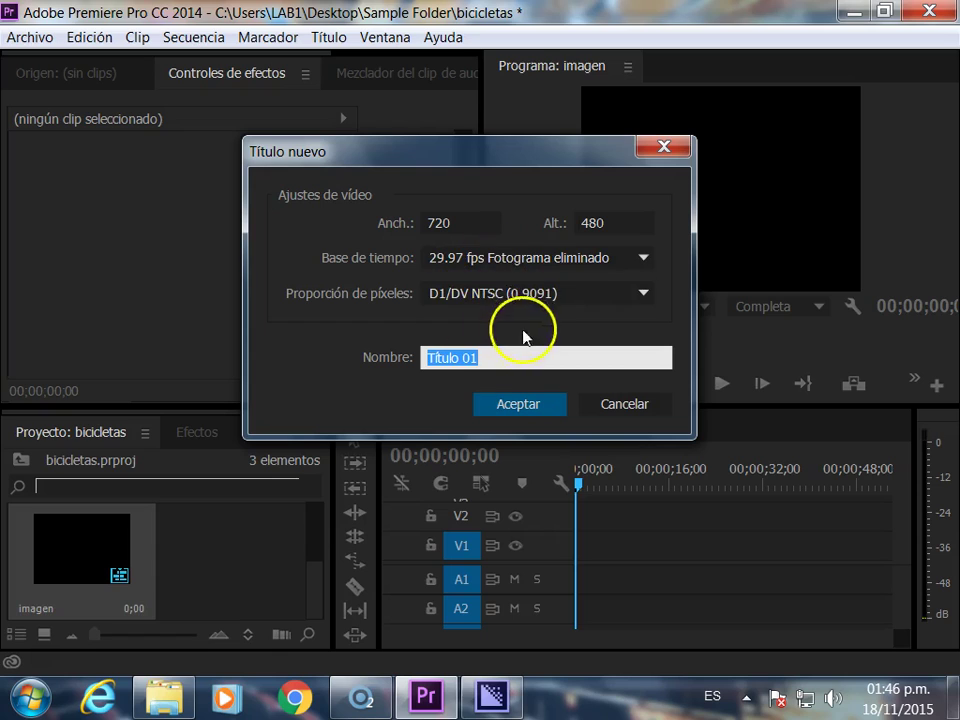
Replace the default Título 01 name with Sublimar and copy the name.
{"action": "left_click_drag", "start_coordinate": [494, 362], "coordinate": [297, 409]}
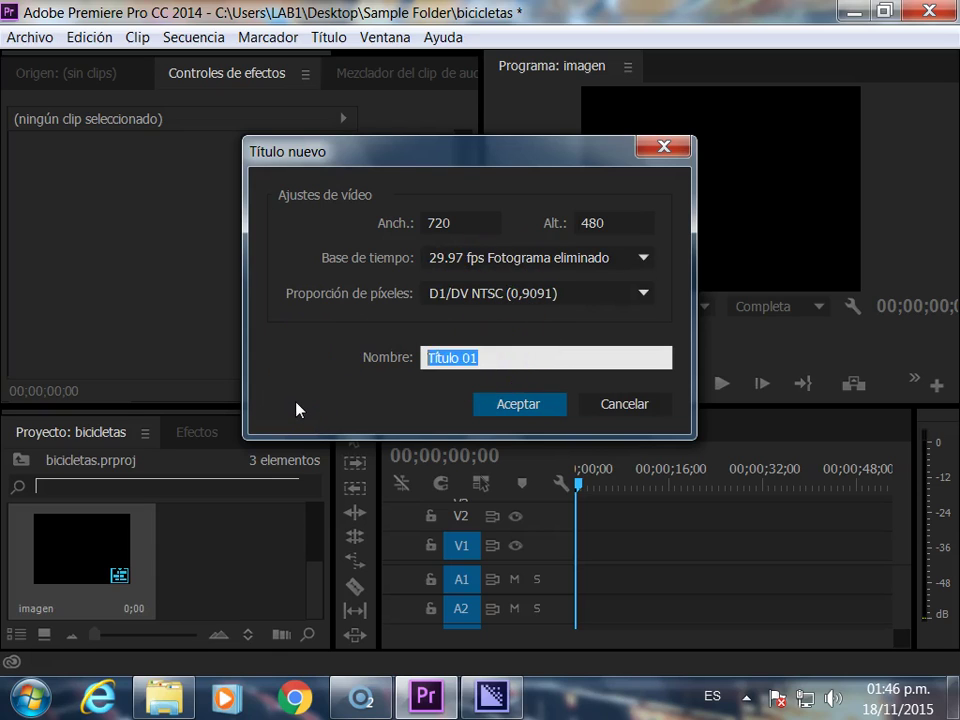
{"action": "type", "text": "Sublima"}
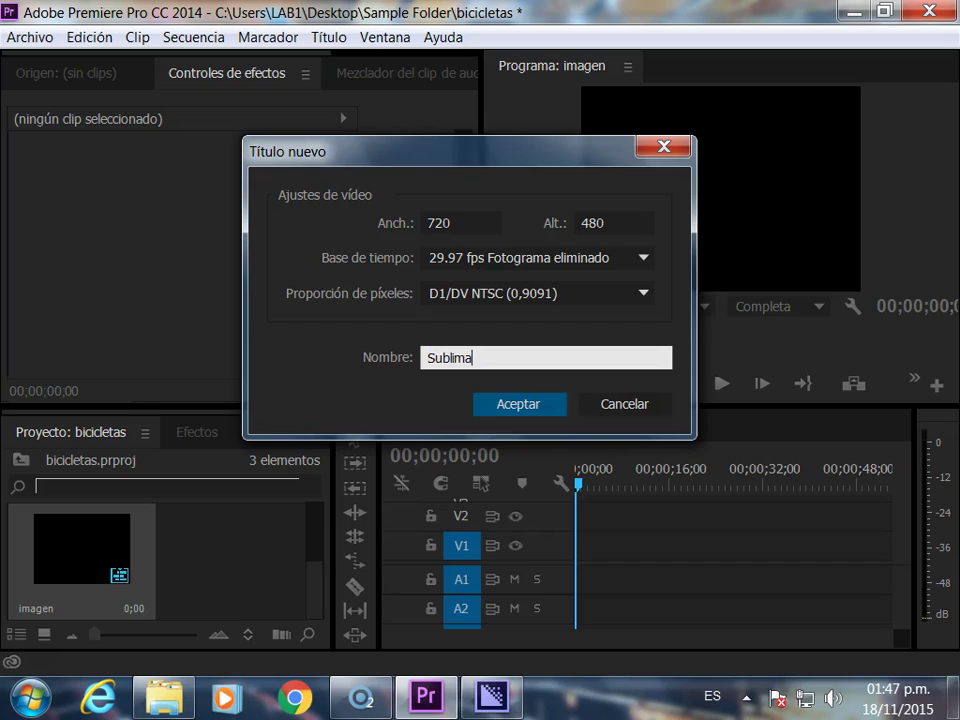
{"action": "left_click_drag", "start_coordinate": [477, 358], "coordinate": [369, 351]}
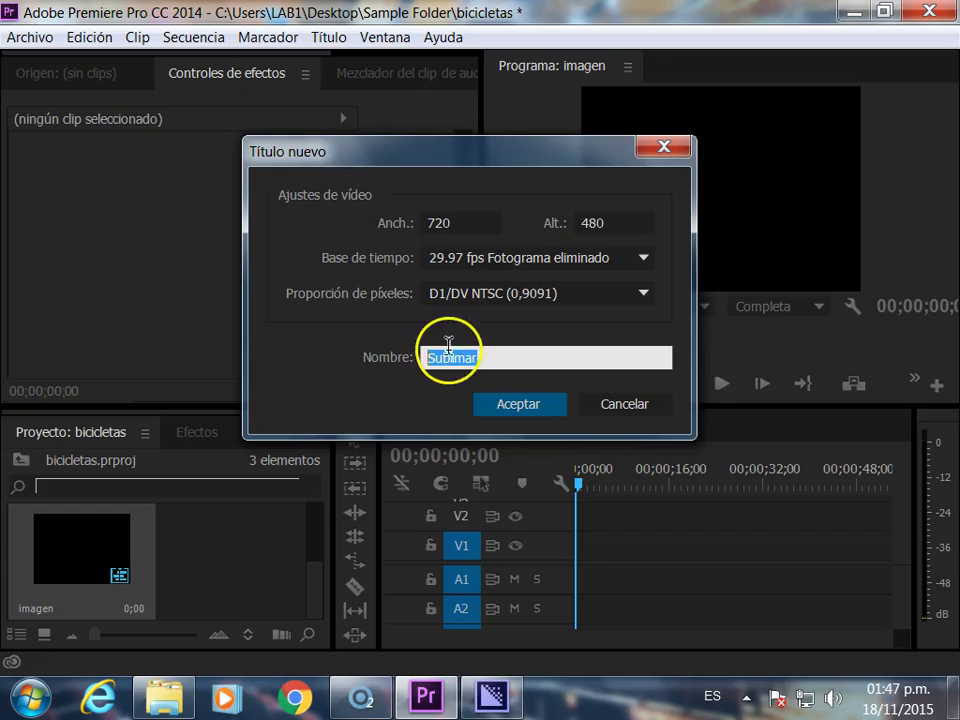
{"action": "right_click", "coordinate": [456, 357]}
{"action": "left_click", "coordinate": [525, 420]}
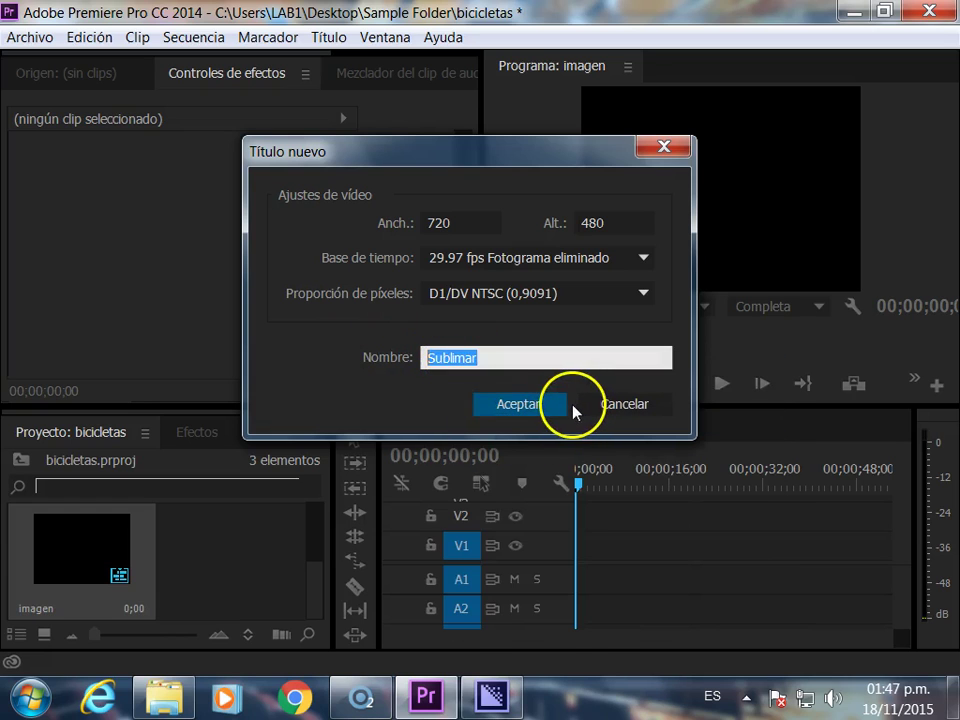
Open the title designer, type Sublimar on the canvas and set it in Arial Narrow.
{"action": "left_click", "coordinate": [518, 405]}
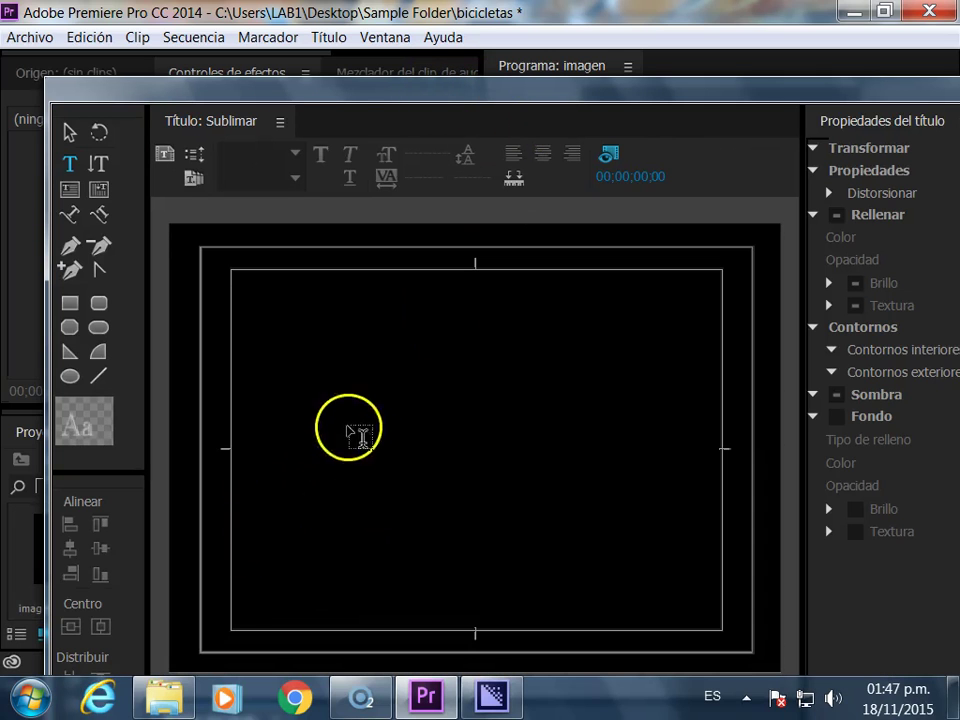
{"action": "left_click", "coordinate": [328, 425]}
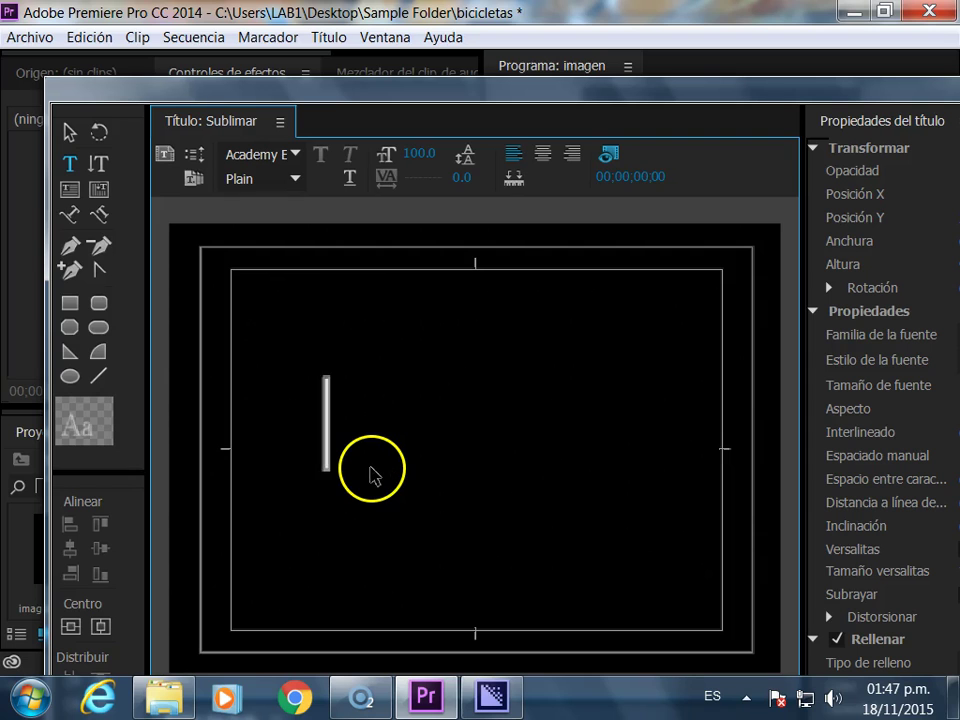
{"action": "type", "text": "Sublimar"}
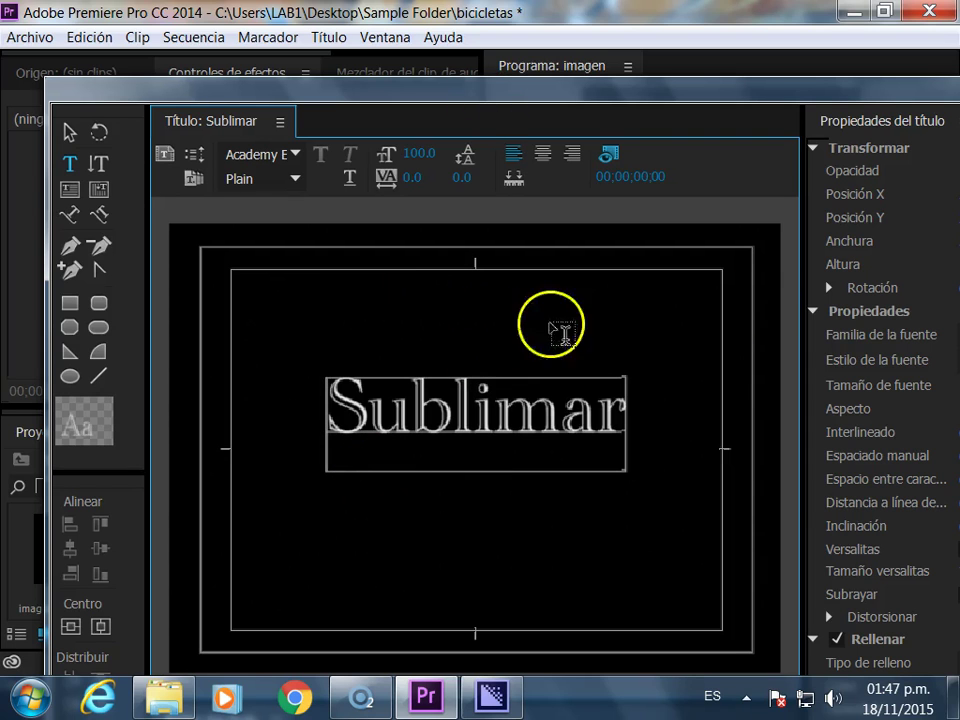
{"action": "left_click_drag", "start_coordinate": [825, 96], "coordinate": [746, 100]}
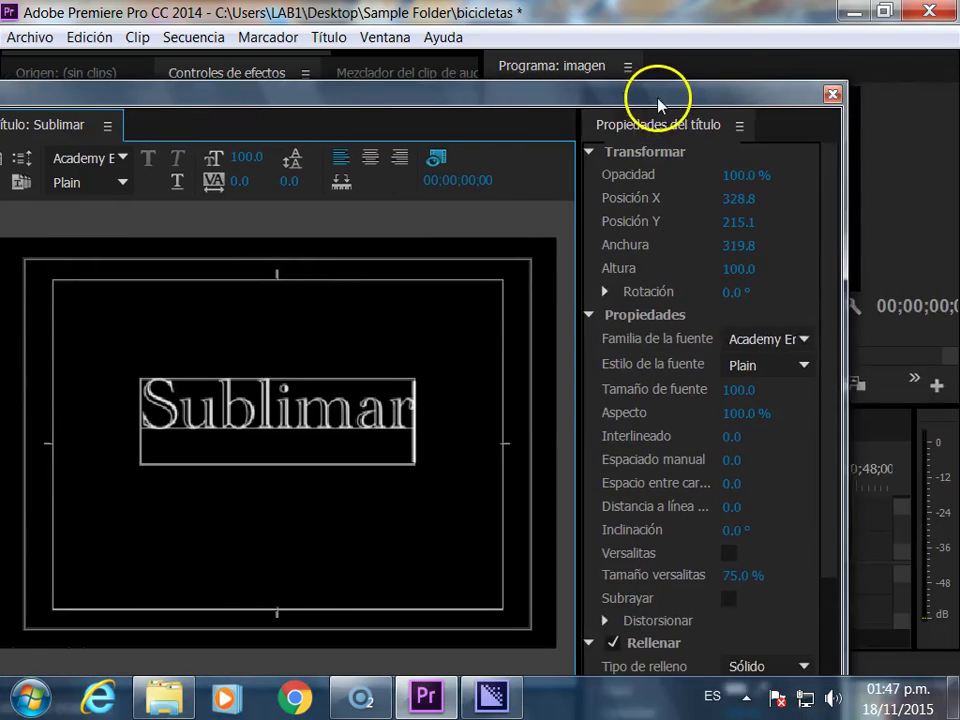
{"action": "left_click_drag", "start_coordinate": [926, 231], "coordinate": [921, 257]}
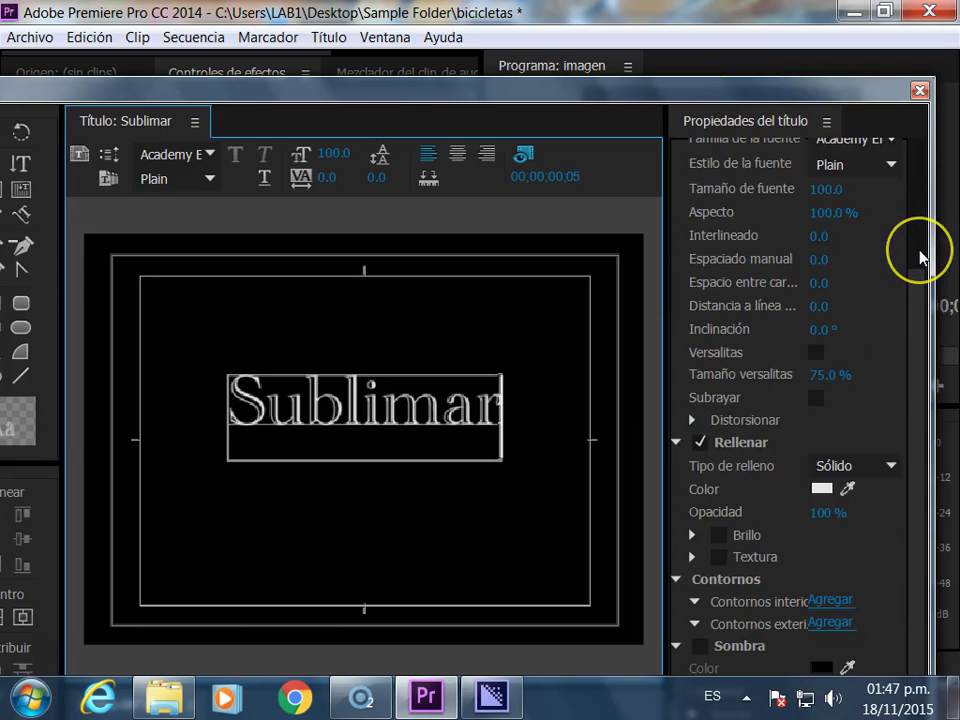
{"action": "scroll", "coordinate": [921, 257], "scroll_direction": "up", "scroll_amount": 2}
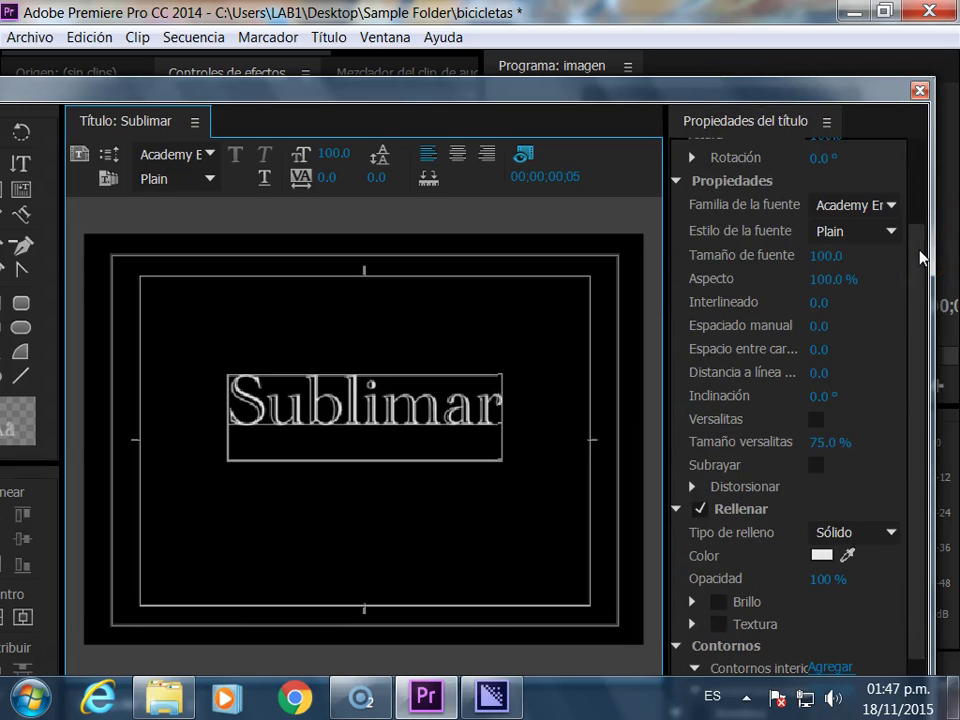
{"action": "left_click", "coordinate": [893, 208]}
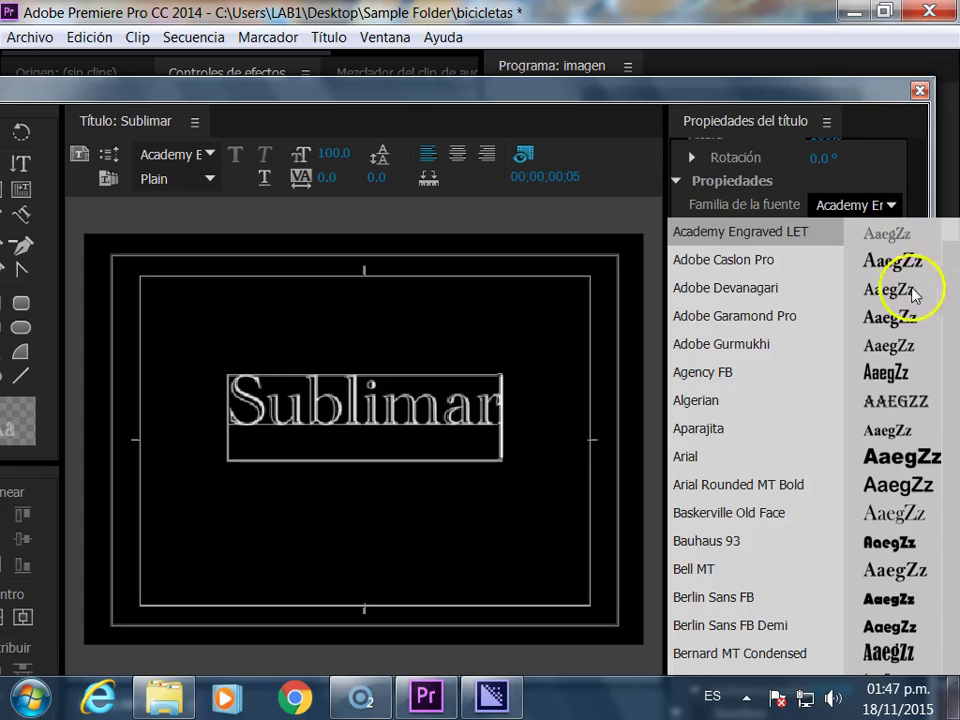
{"action": "left_click", "coordinate": [714, 457]}
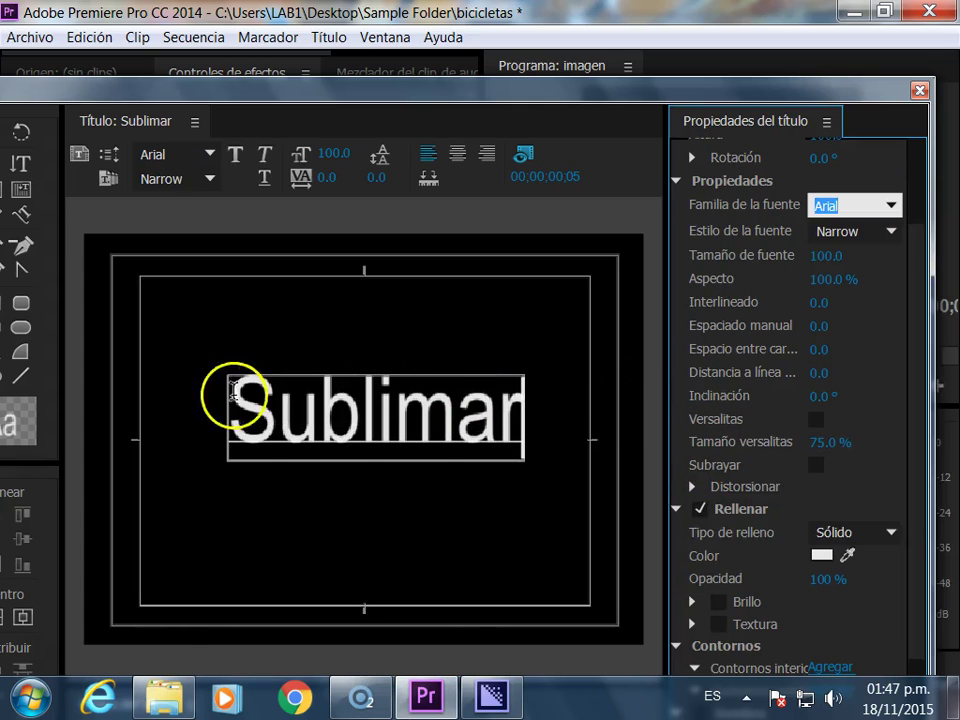
Centre the Sublimar text vertically and horizontally in the frame.
{"action": "left_click_drag", "start_coordinate": [130, 91], "coordinate": [244, 91]}
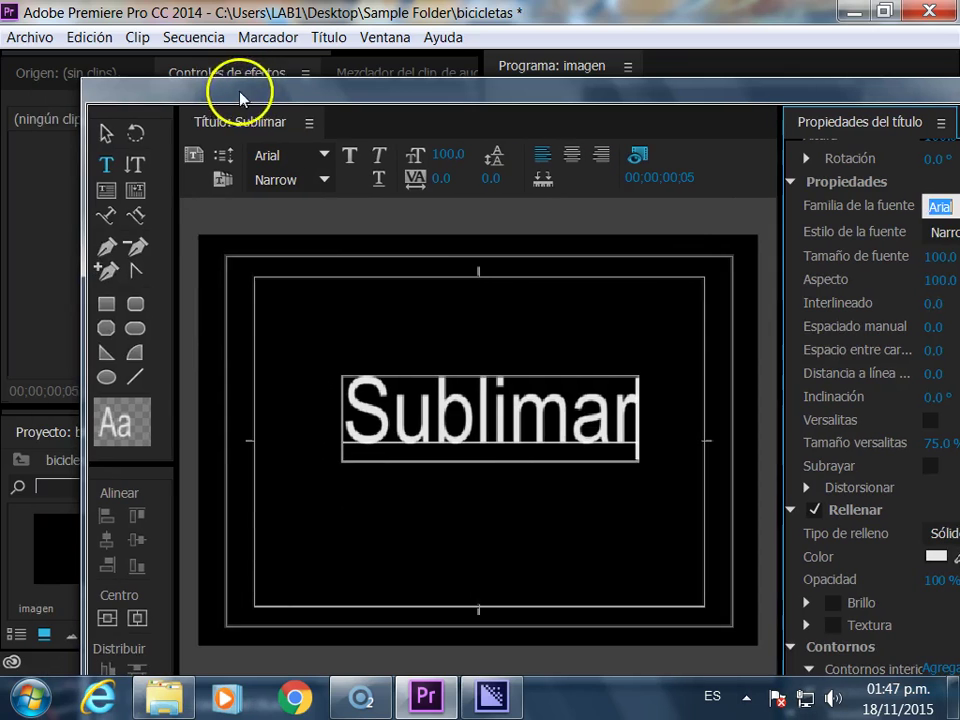
{"action": "left_click", "coordinate": [105, 133]}
{"action": "left_click_drag", "start_coordinate": [407, 386], "coordinate": [424, 456]}
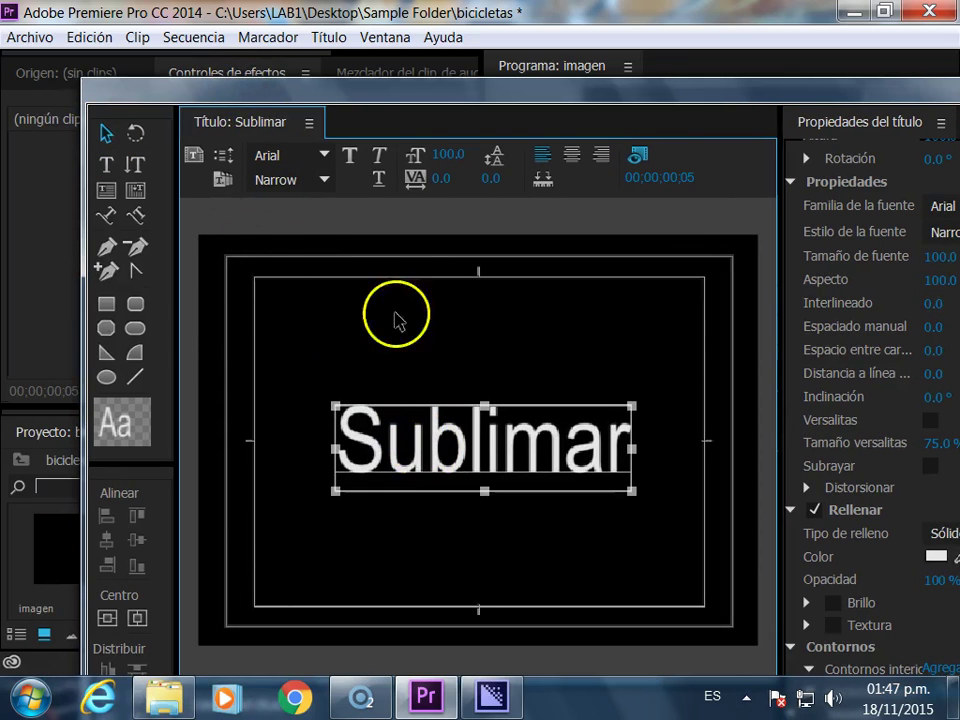
{"action": "left_click", "coordinate": [107, 618]}
{"action": "left_click", "coordinate": [139, 619]}
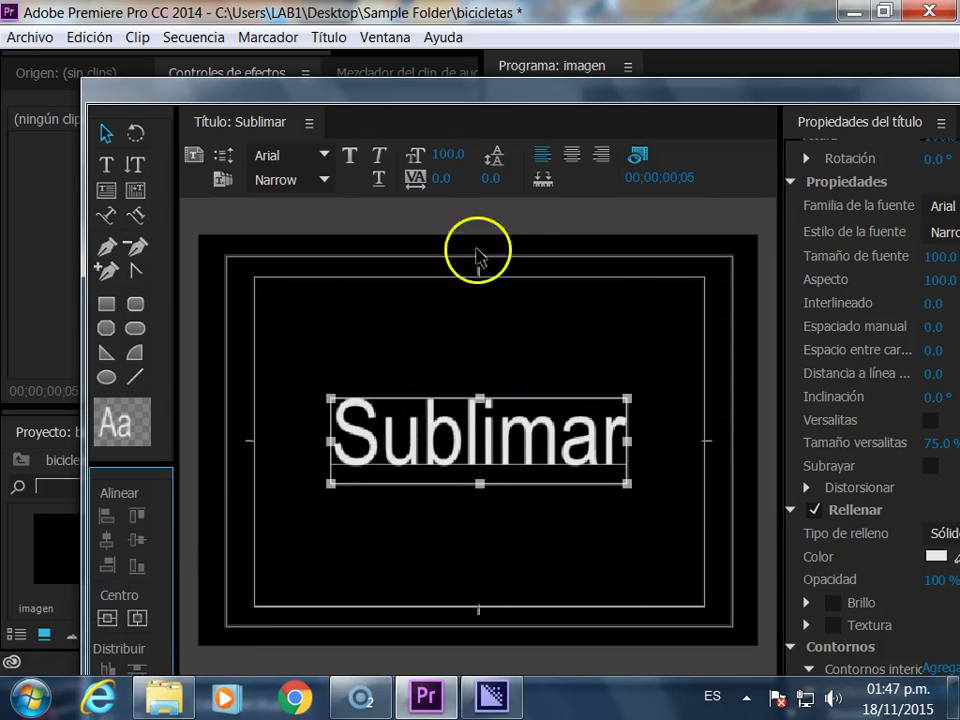
Toggle Show Background Video on and off to check the centred text.
{"action": "left_click_drag", "start_coordinate": [299, 97], "coordinate": [273, 95]}
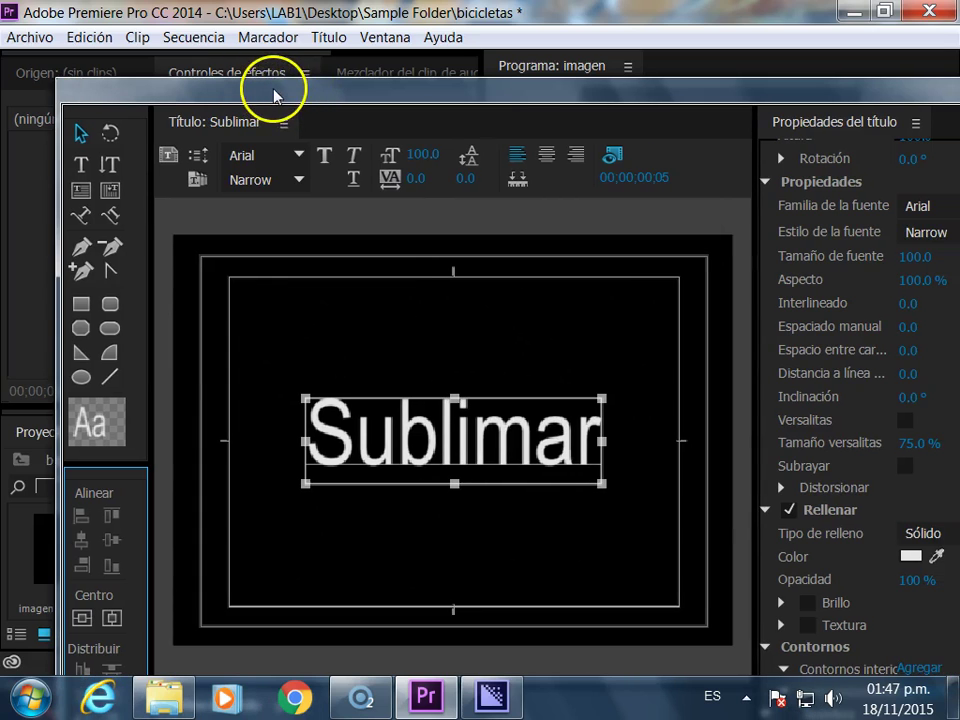
{"action": "left_click", "coordinate": [608, 156]}
{"action": "left_click", "coordinate": [609, 156]}
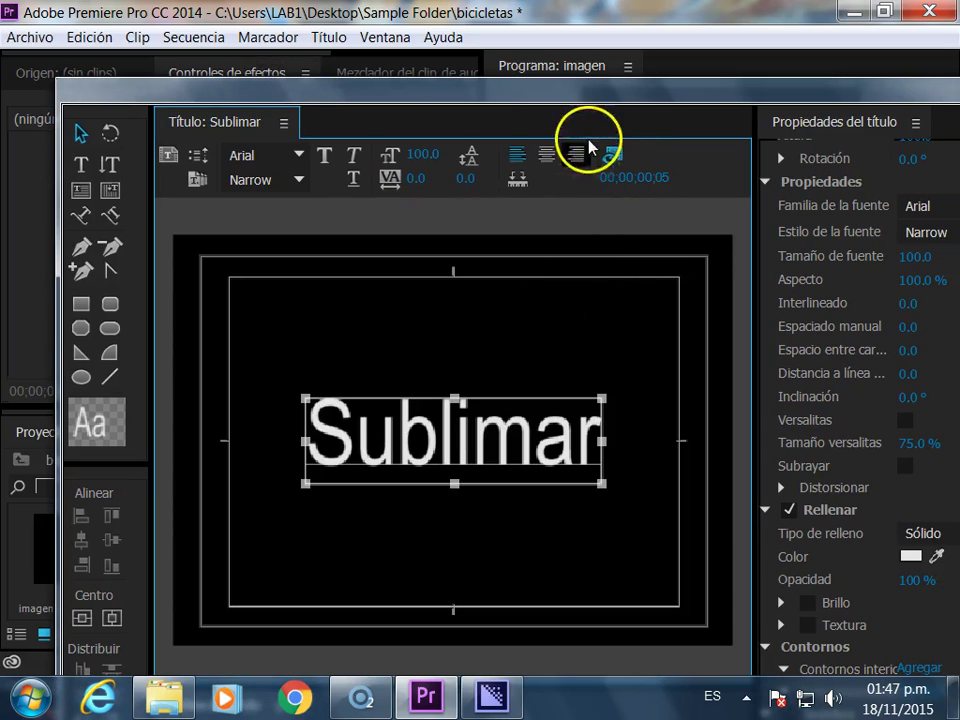
{"action": "left_click", "coordinate": [611, 159]}
{"action": "left_click", "coordinate": [611, 158]}
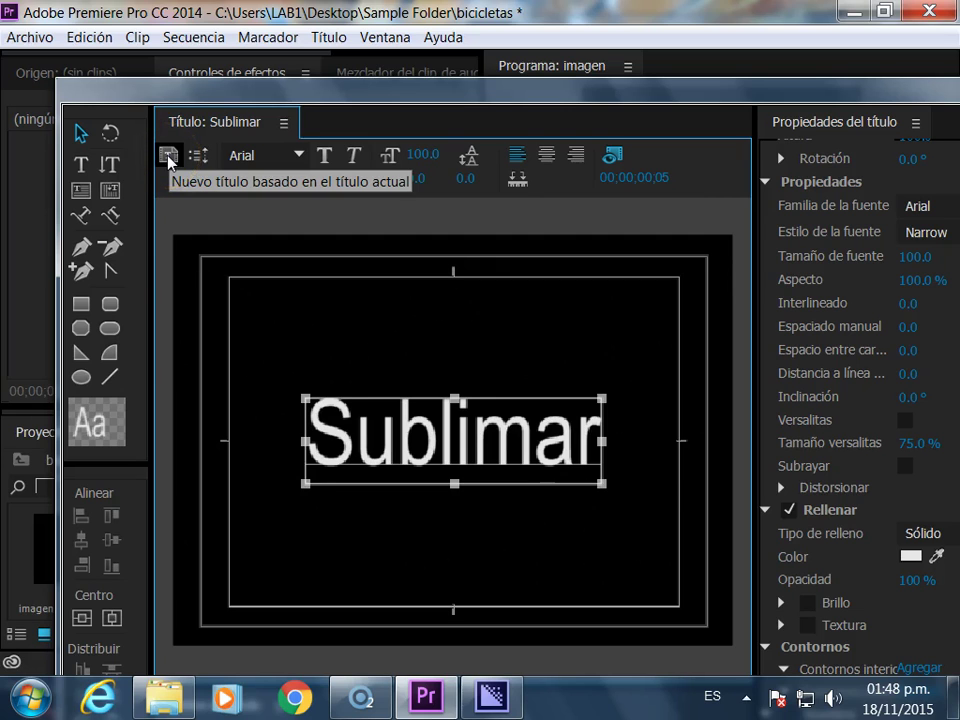
Make a new title based on Sublimar named Disminuir, copying the name.
{"action": "left_click", "coordinate": [168, 157]}
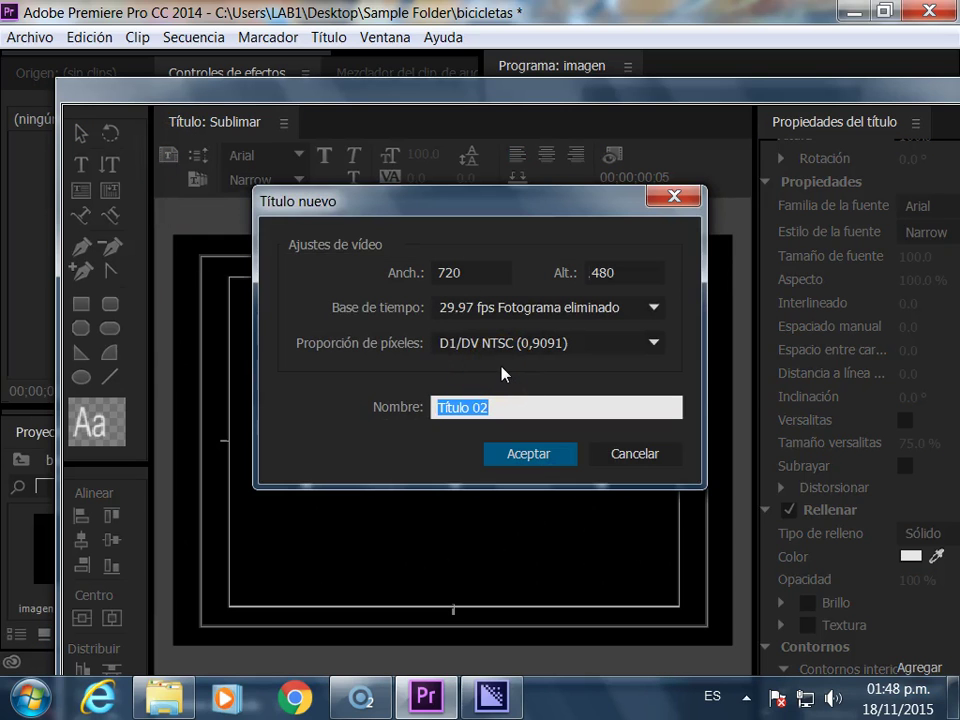
{"action": "type", "text": "Tr"}
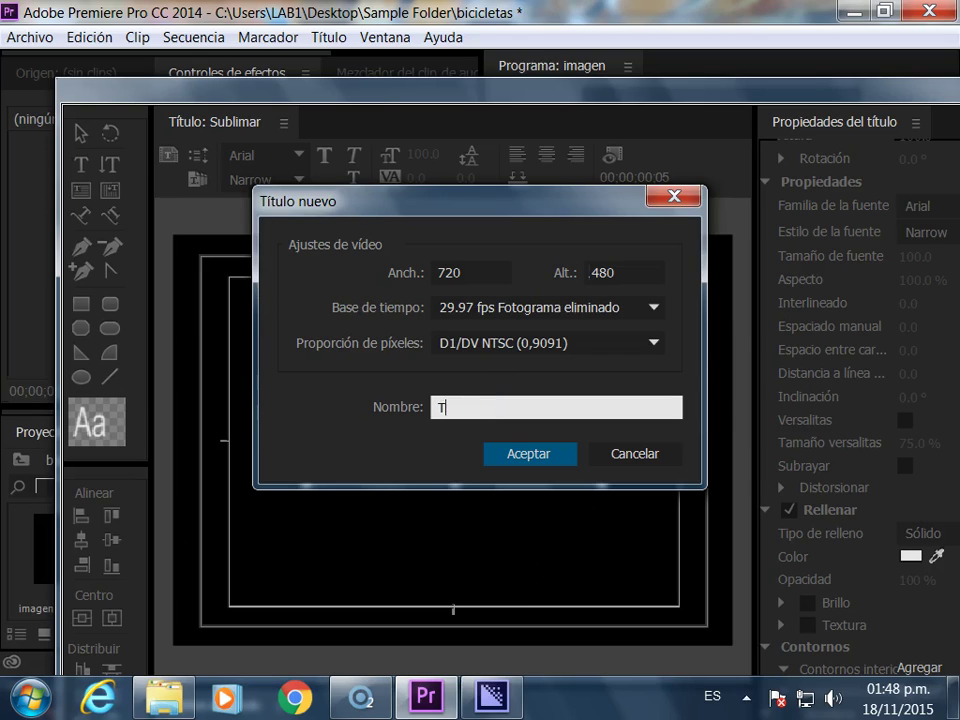
{"action": "key", "text": "BackSpace"}
{"action": "type", "text": "D"}
{"action": "double_click", "coordinate": [424, 407]}
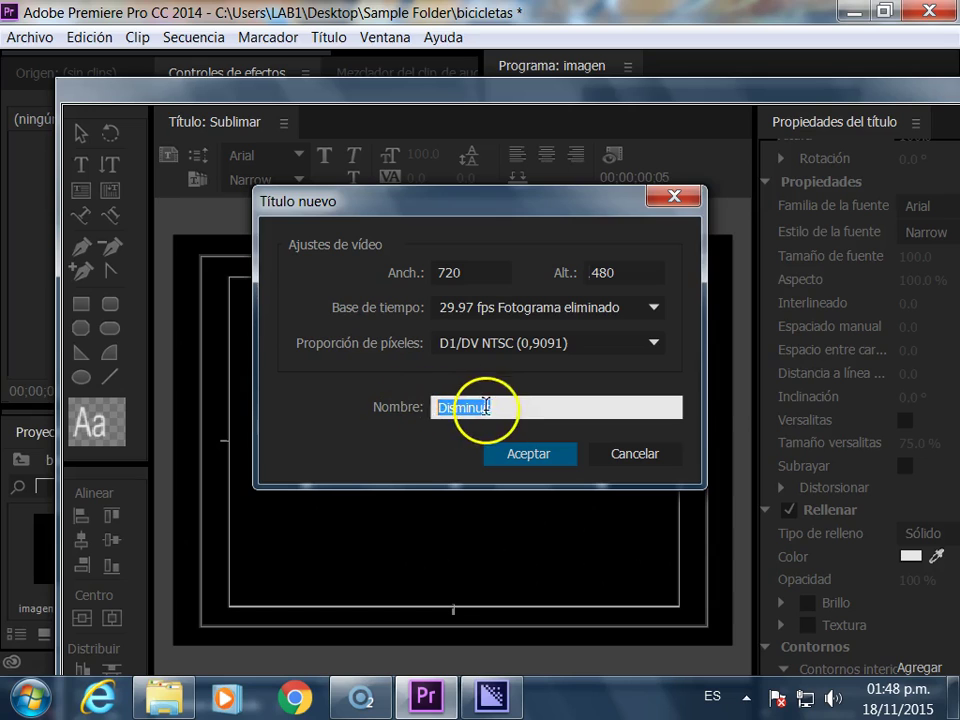
{"action": "right_click", "coordinate": [487, 407]}
{"action": "left_click", "coordinate": [540, 194]}
{"action": "left_click", "coordinate": [525, 457]}
Replace the word Sublimar with Disminuir on the canvas and centre it.
{"action": "double_click", "coordinate": [369, 454]}
{"action": "left_click_drag", "start_coordinate": [318, 448], "coordinate": [613, 440]}
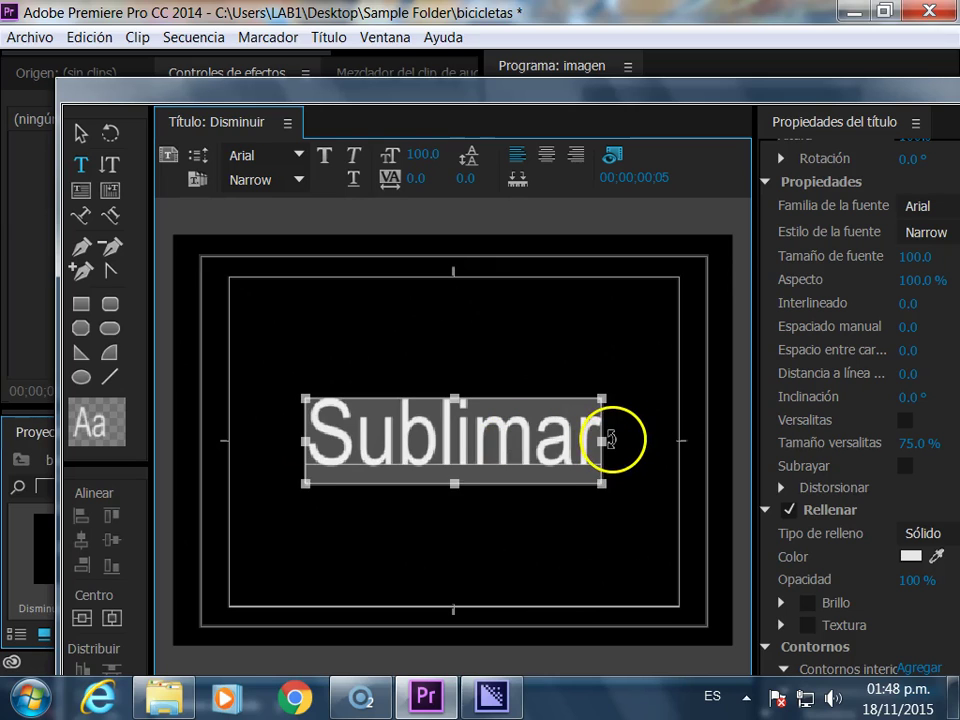
{"action": "key", "text": "ctrl+v"}
{"action": "left_click", "coordinate": [83, 618]}
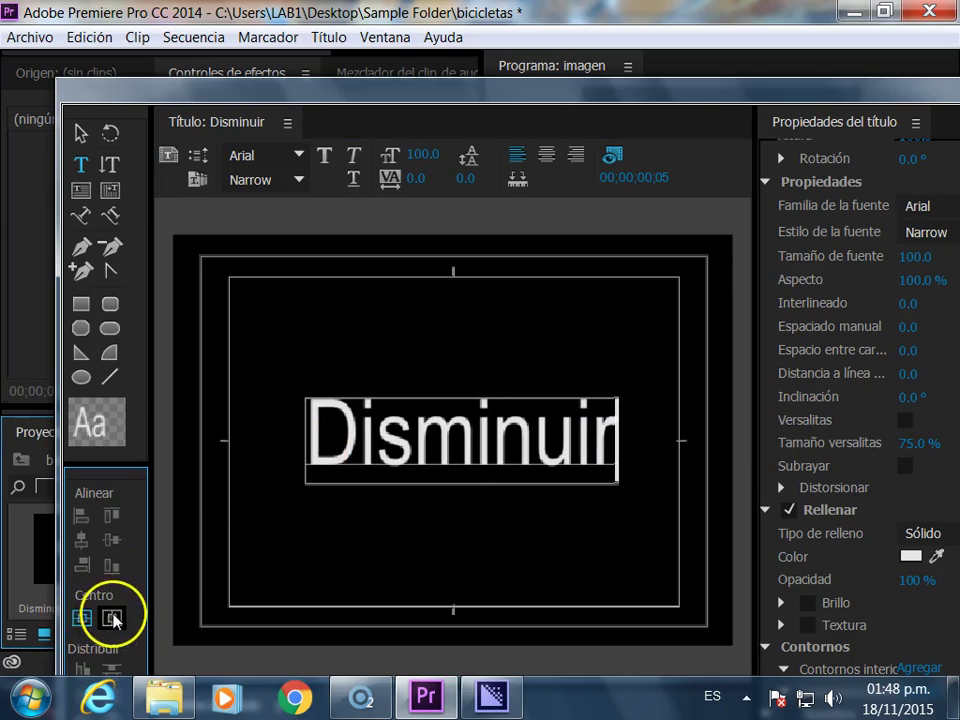
{"action": "left_click", "coordinate": [113, 620]}
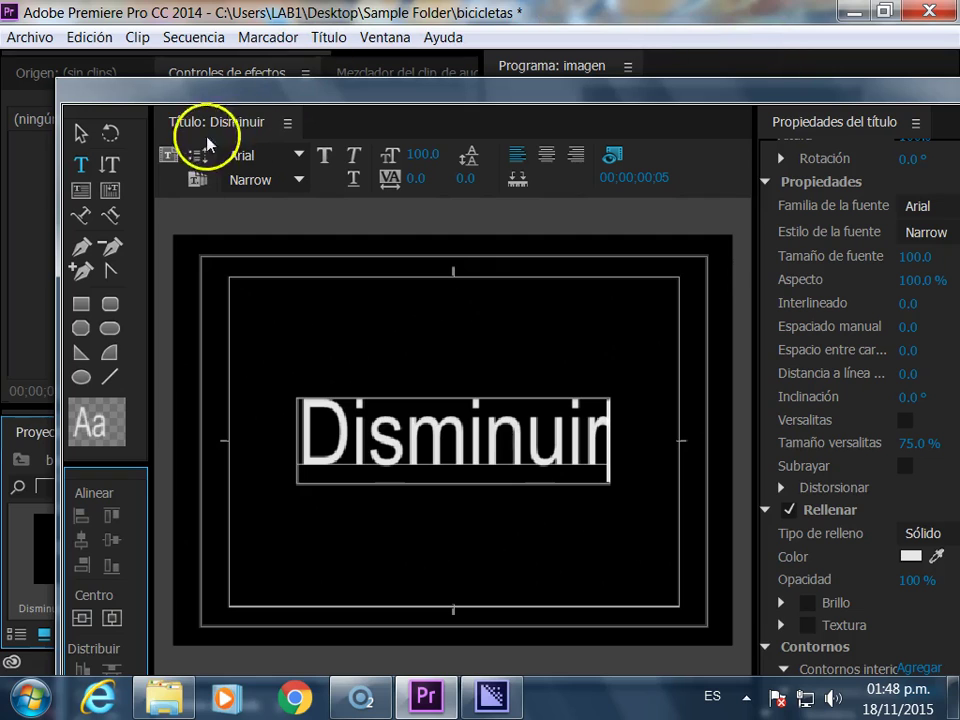
Make a new title based on Disminuir named Contrapunto, copying the name.
{"action": "left_click", "coordinate": [168, 154]}
{"action": "type", "text": "Contrapunto"}
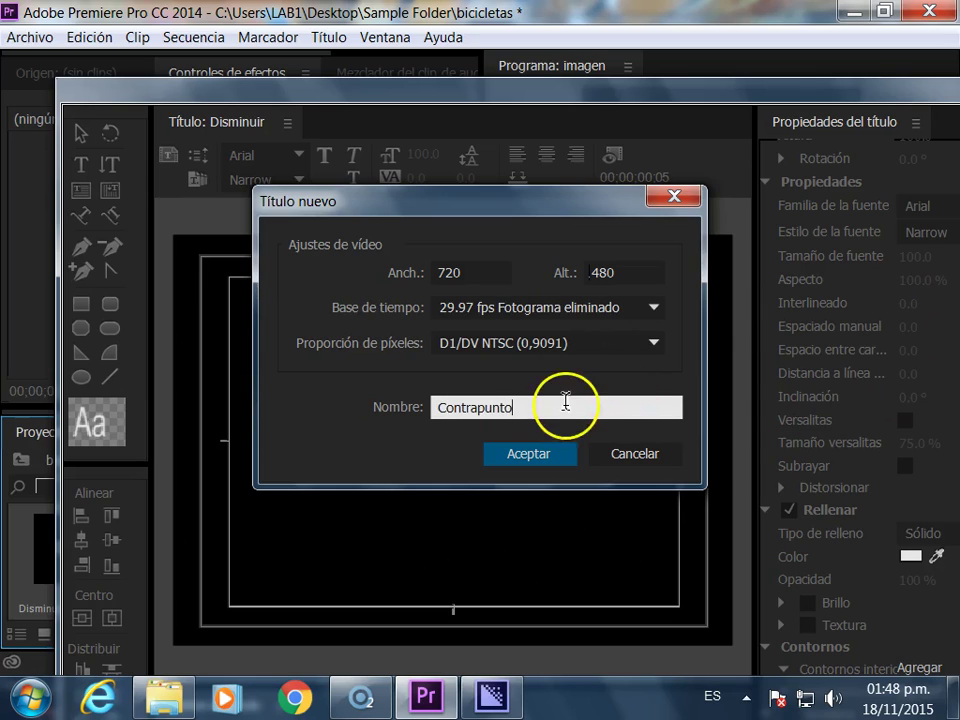
{"action": "left_click_drag", "start_coordinate": [566, 405], "coordinate": [440, 407]}
{"action": "right_click", "coordinate": [446, 407]}
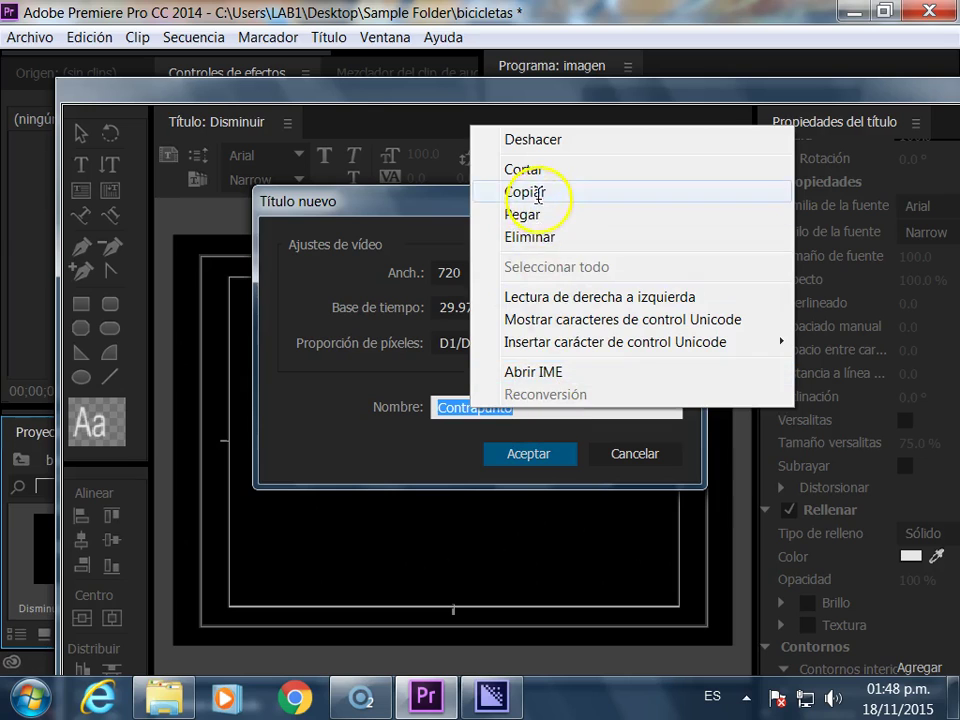
{"action": "left_click", "coordinate": [536, 192]}
{"action": "left_click", "coordinate": [528, 460]}
Paste Contrapunto over the word Disminuir and centre it in the frame.
{"action": "double_click", "coordinate": [489, 441]}
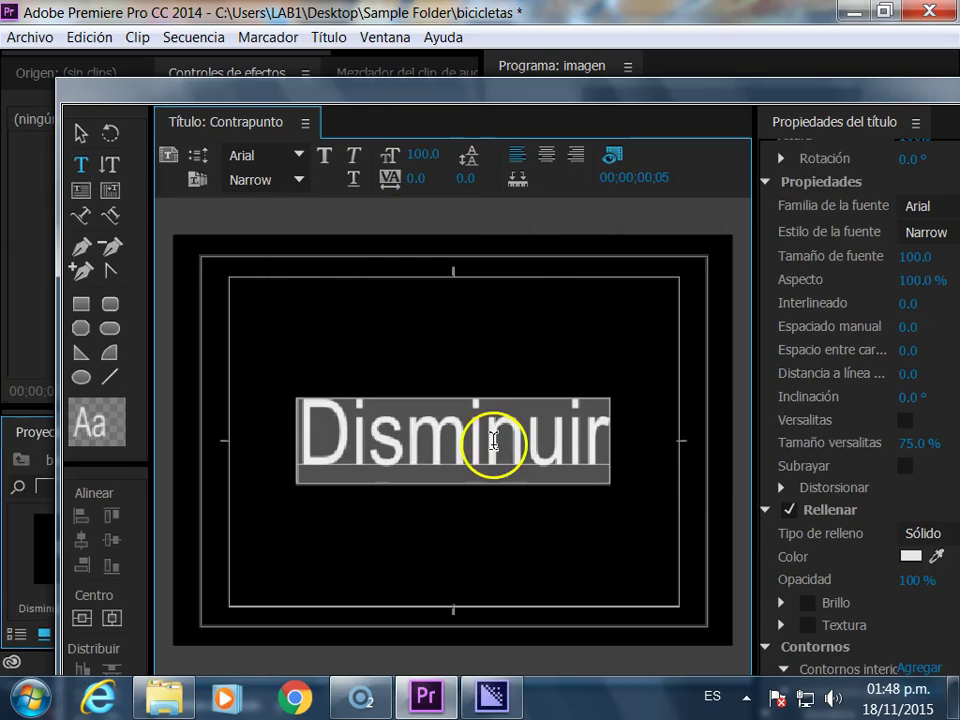
{"action": "key", "text": "ctrl+v"}
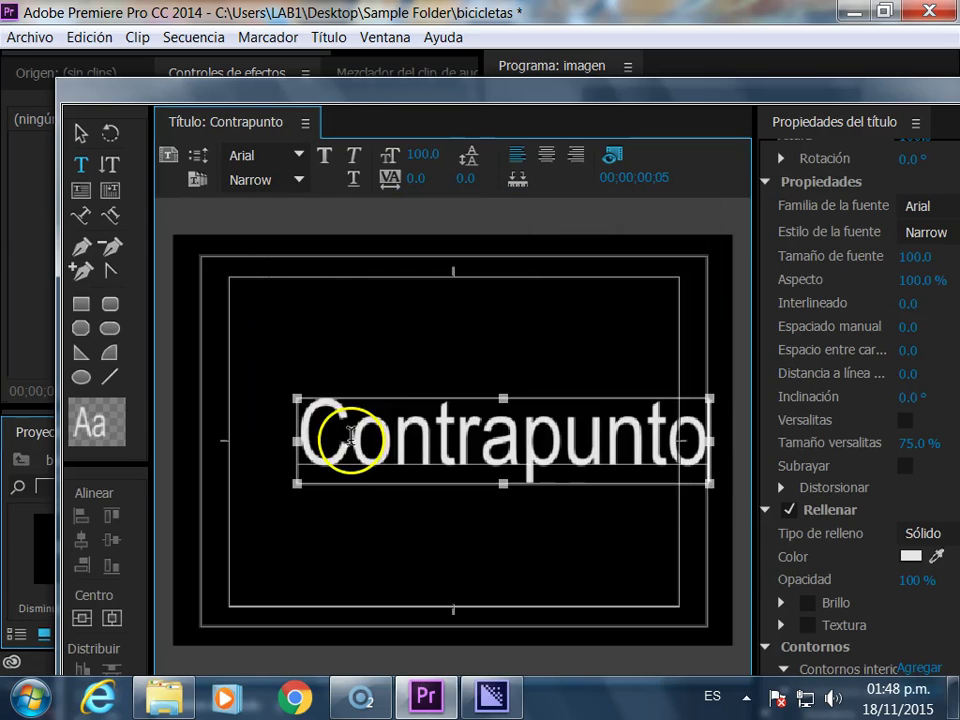
{"action": "left_click", "coordinate": [113, 618]}
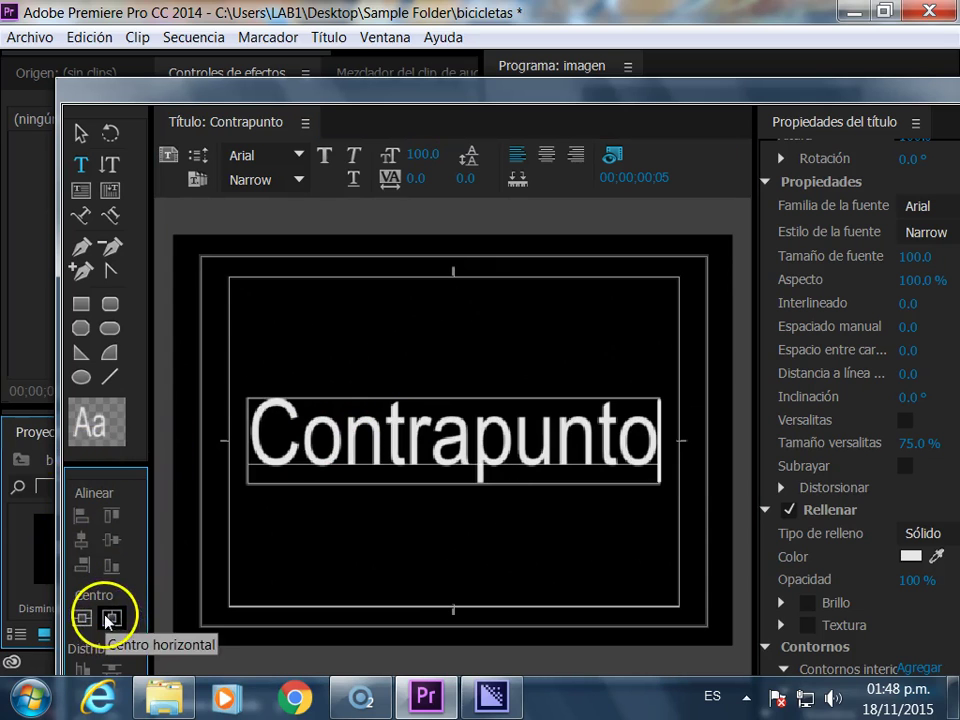
{"action": "left_click", "coordinate": [170, 157]}
{"action": "type", "text": "Contexto"}
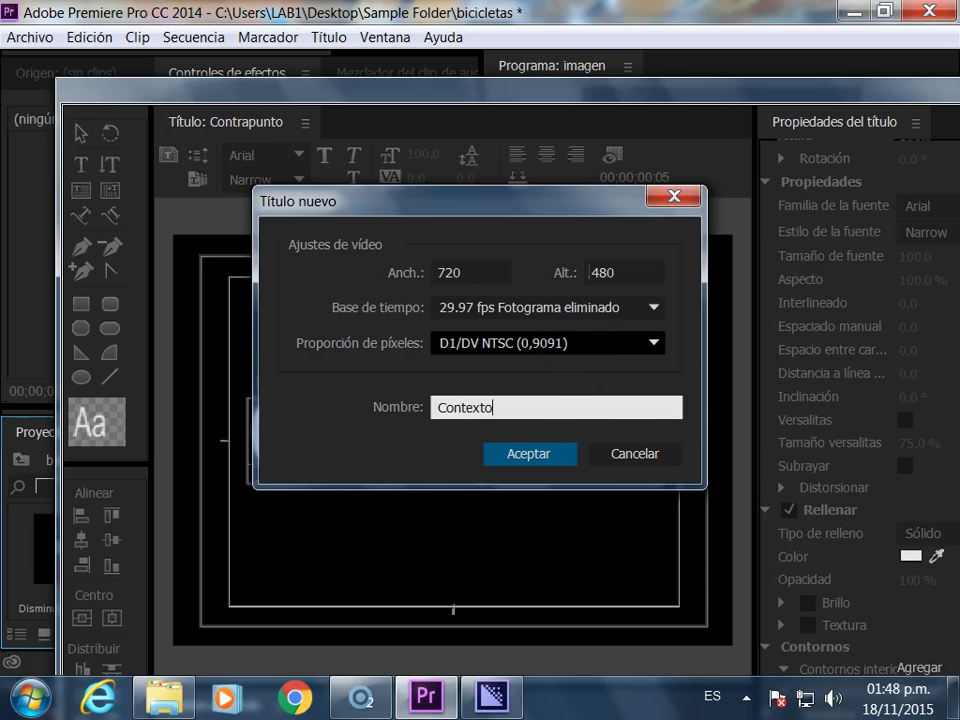
Create the Contexto title with the word Contexto centred, then close the title designer.
{"action": "left_click_drag", "start_coordinate": [437, 407], "coordinate": [483, 407]}
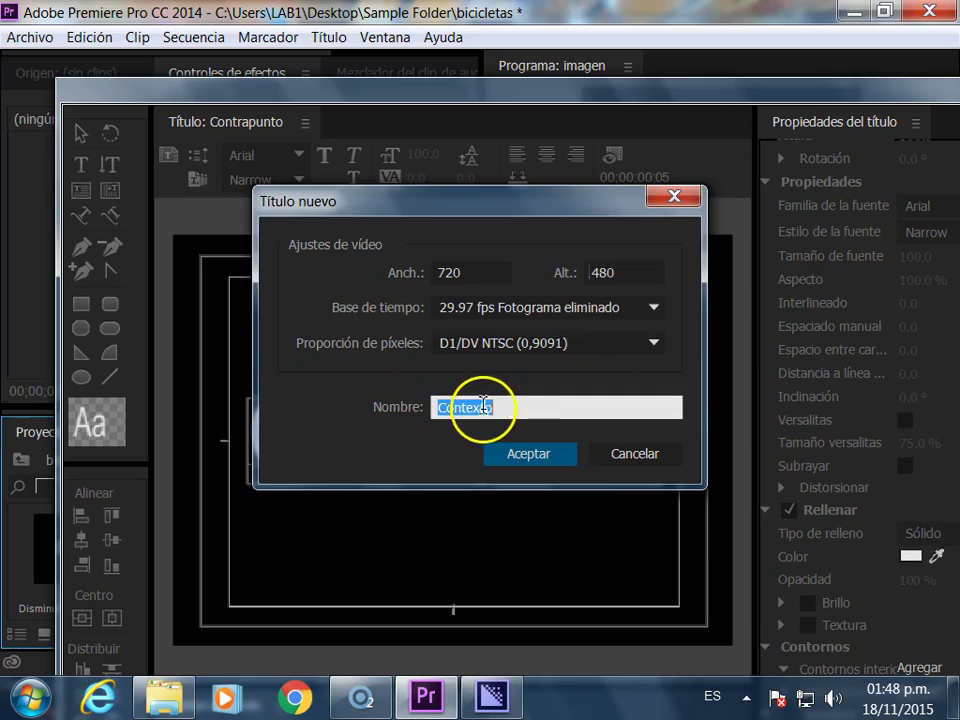
{"action": "left_click", "coordinate": [497, 456]}
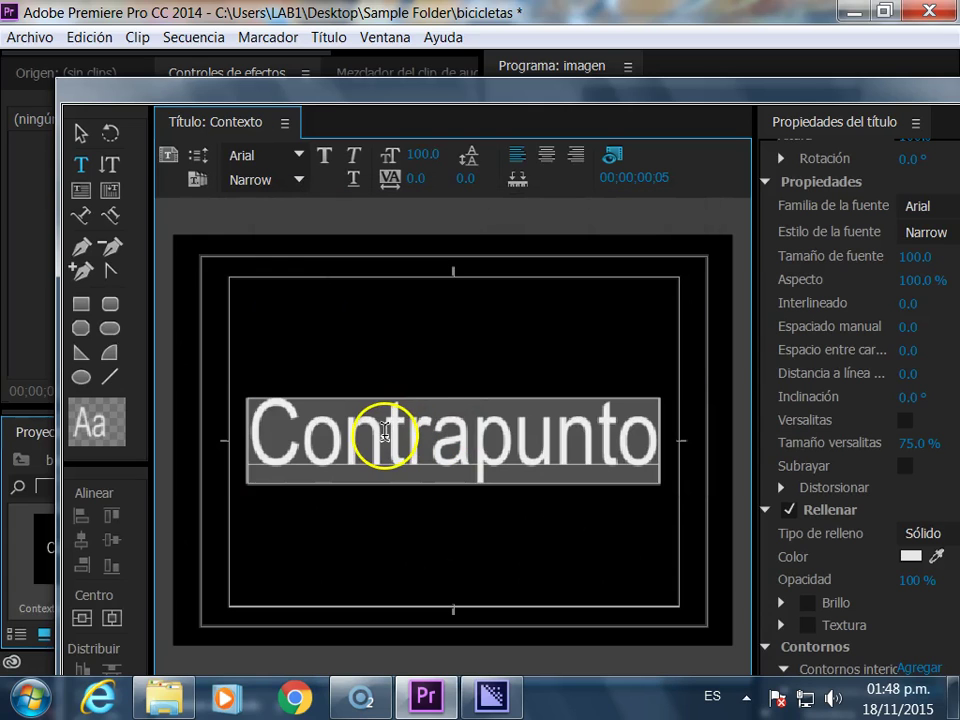
{"action": "key", "text": "ctrl+v"}
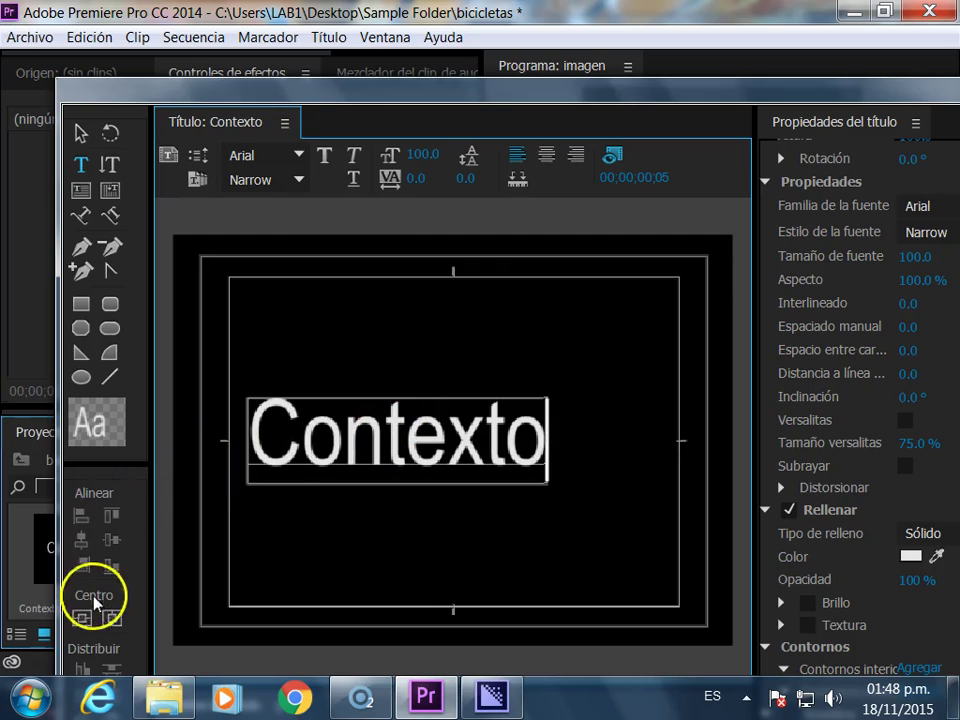
{"action": "left_click", "coordinate": [111, 617]}
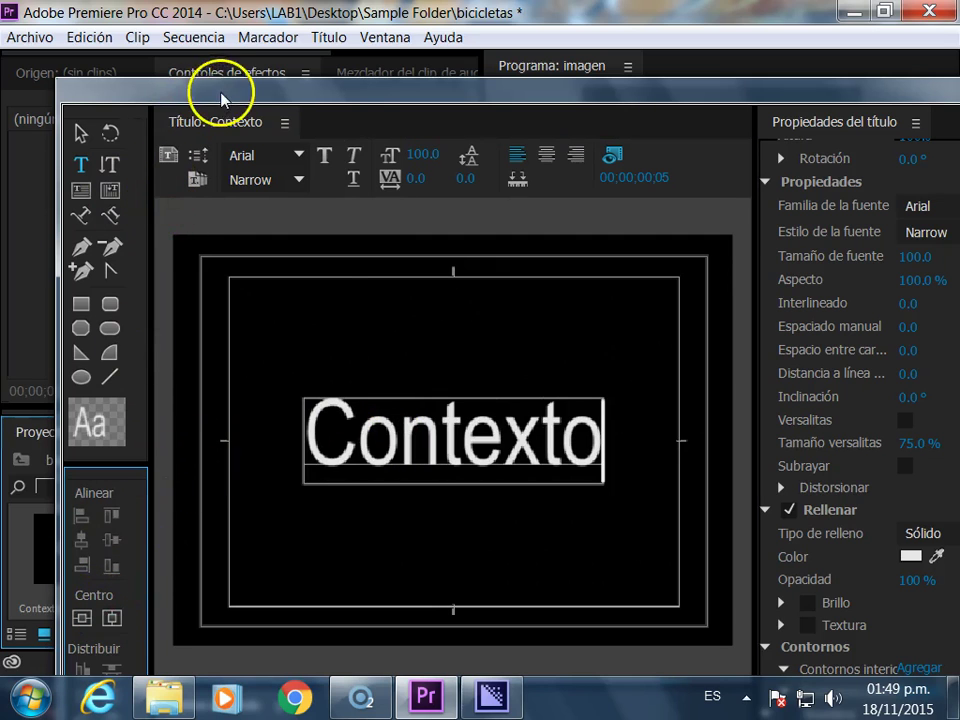
{"action": "left_click_drag", "start_coordinate": [222, 98], "coordinate": [250, 132]}
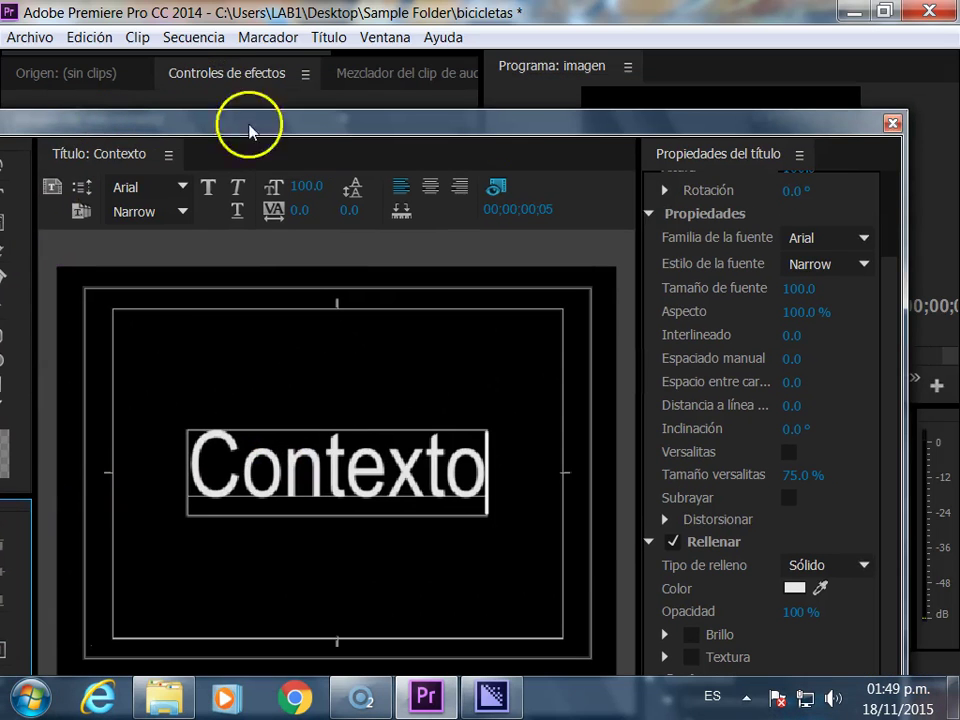
{"action": "left_click", "coordinate": [890, 124]}
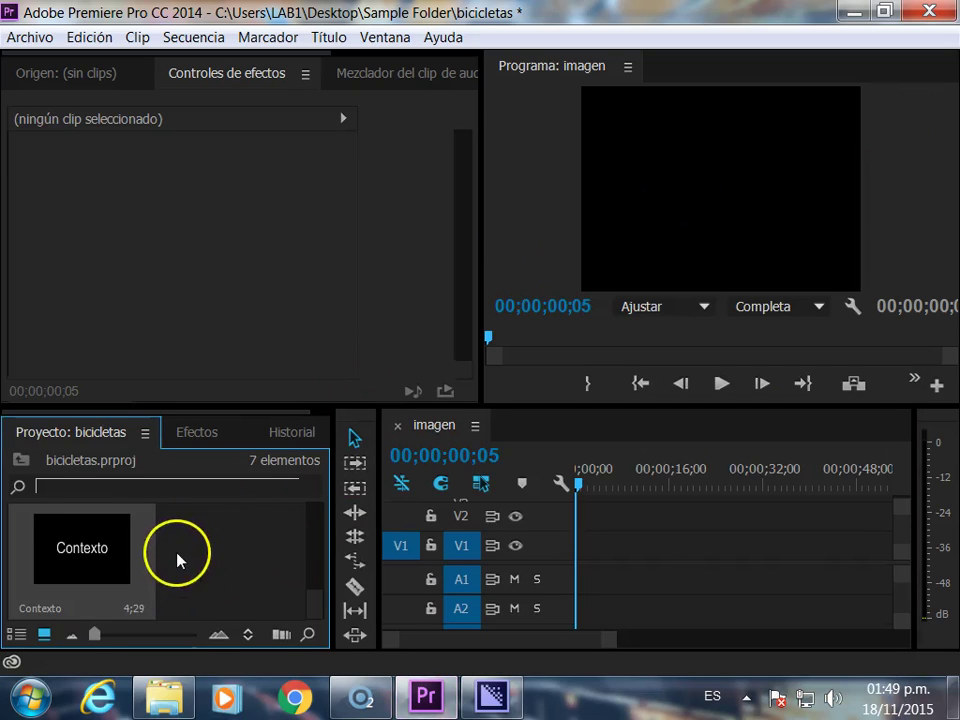
Create a new blank 720×480 title named Créditos.
{"action": "scroll", "coordinate": [177, 560], "scroll_direction": "up", "scroll_amount": 2}
{"action": "scroll", "coordinate": [177, 560], "scroll_direction": "up", "scroll_amount": 1}
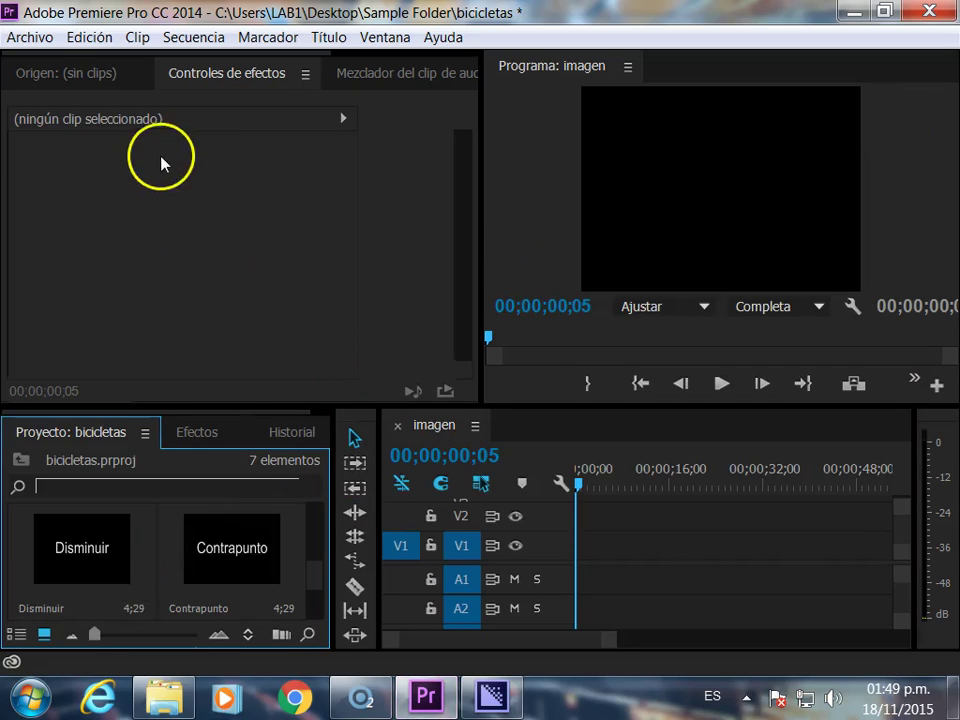
{"action": "left_click", "coordinate": [30, 37]}
{"action": "mouse_move", "coordinate": [118, 52]}
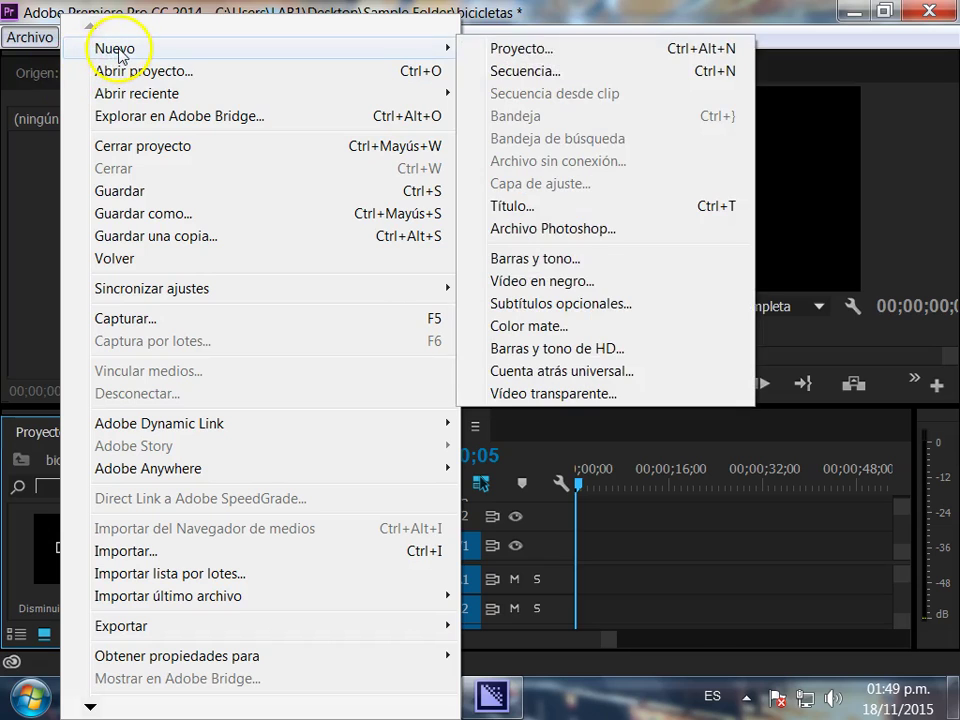
{"action": "left_click", "coordinate": [569, 207]}
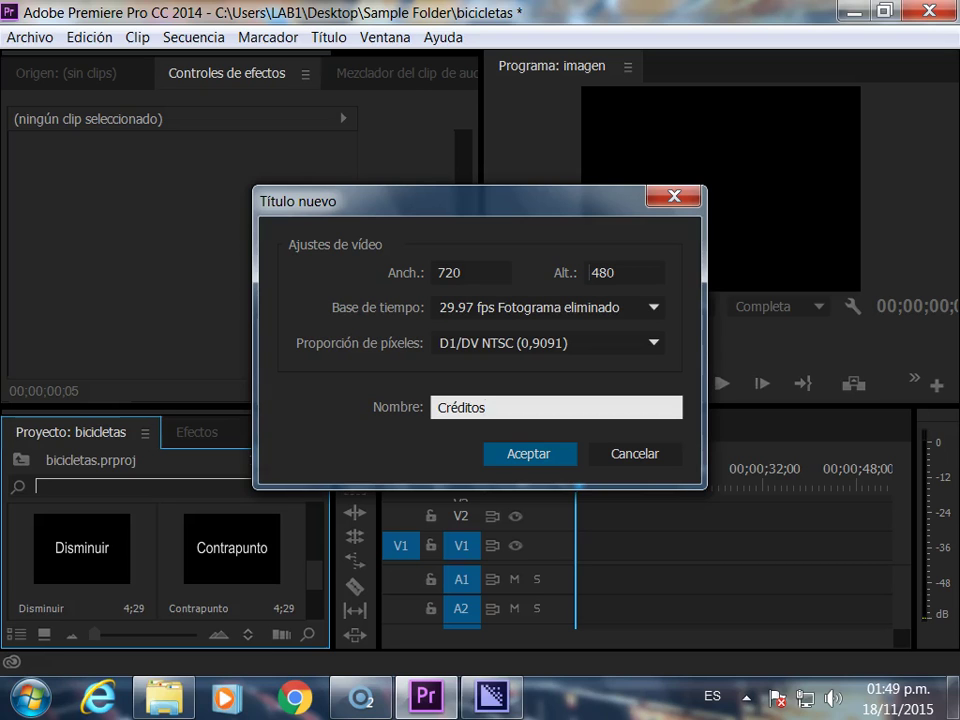
{"action": "key", "text": "Return"}
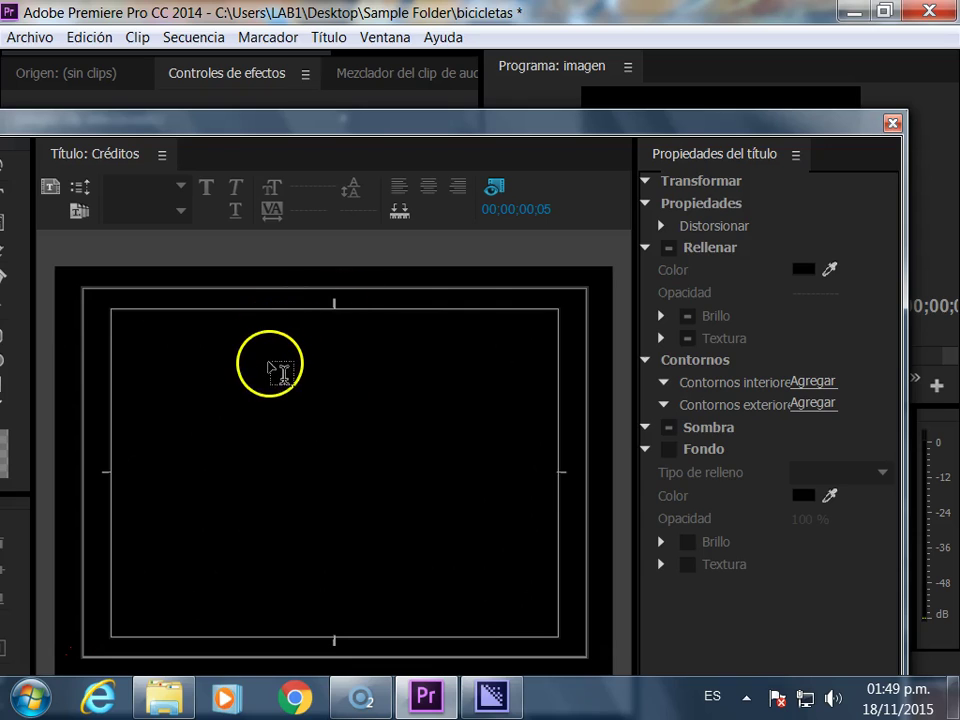
Start a text box near the top of the Créditos title with font size 48.
{"action": "left_click", "coordinate": [270, 360]}
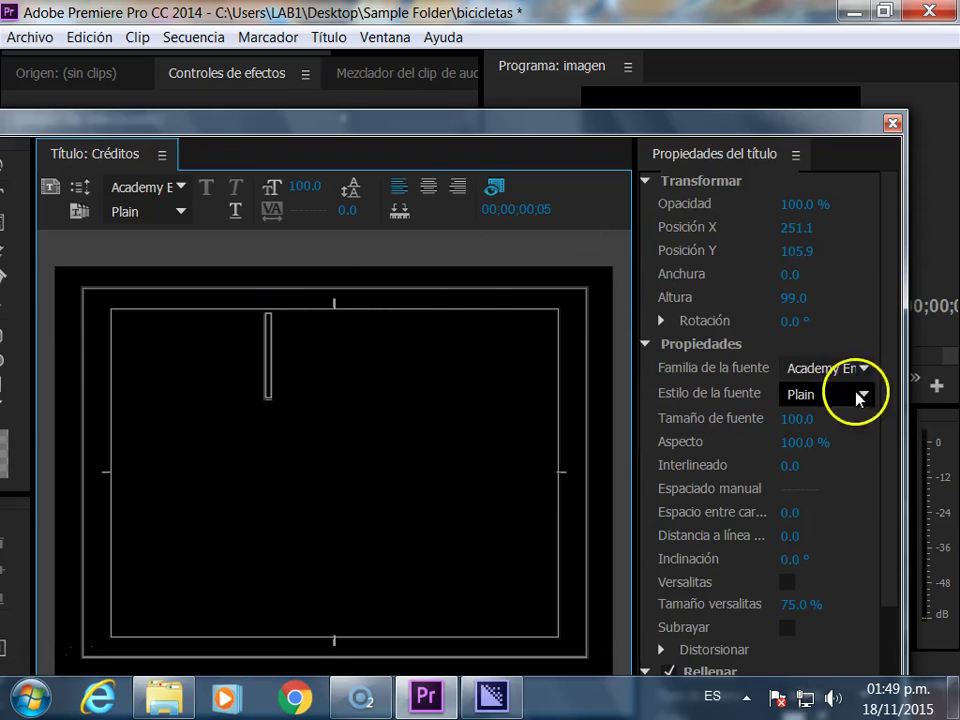
{"action": "mouse_move", "coordinate": [818, 418]}
{"action": "left_mouse_down"}
{"action": "mouse_move", "coordinate": [776, 420]}
{"action": "mouse_move", "coordinate": [752, 446]}
{"action": "left_mouse_up"}
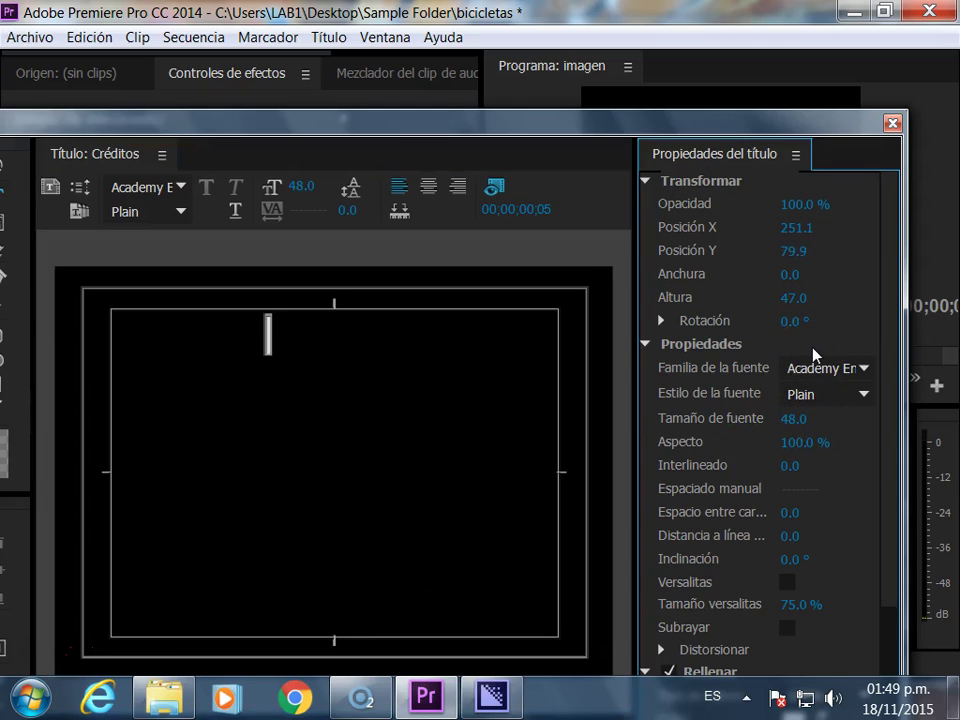
{"action": "key", "text": "grave"}
{"action": "left_click", "coordinate": [857, 311]}
{"action": "left_click", "coordinate": [522, 445]}
Close the title designer, leaving the blank Créditos title in the Project panel.
{"action": "mouse_move", "coordinate": [358, 143]}
{"action": "left_mouse_down"}
{"action": "mouse_move", "coordinate": [558, 152]}
{"action": "mouse_move", "coordinate": [465, 139]}
{"action": "left_mouse_up"}
{"action": "scroll", "coordinate": [478, 516], "scroll_direction": "down", "scroll_amount": 3}
{"action": "scroll", "coordinate": [478, 514], "scroll_direction": "down", "scroll_amount": 2}
{"action": "scroll", "coordinate": [476, 546], "scroll_direction": "down", "scroll_amount": 2}
{"action": "scroll", "coordinate": [467, 561], "scroll_direction": "down", "scroll_amount": 1}
{"action": "left_click_drag", "start_coordinate": [683, 133], "coordinate": [422, 163]}
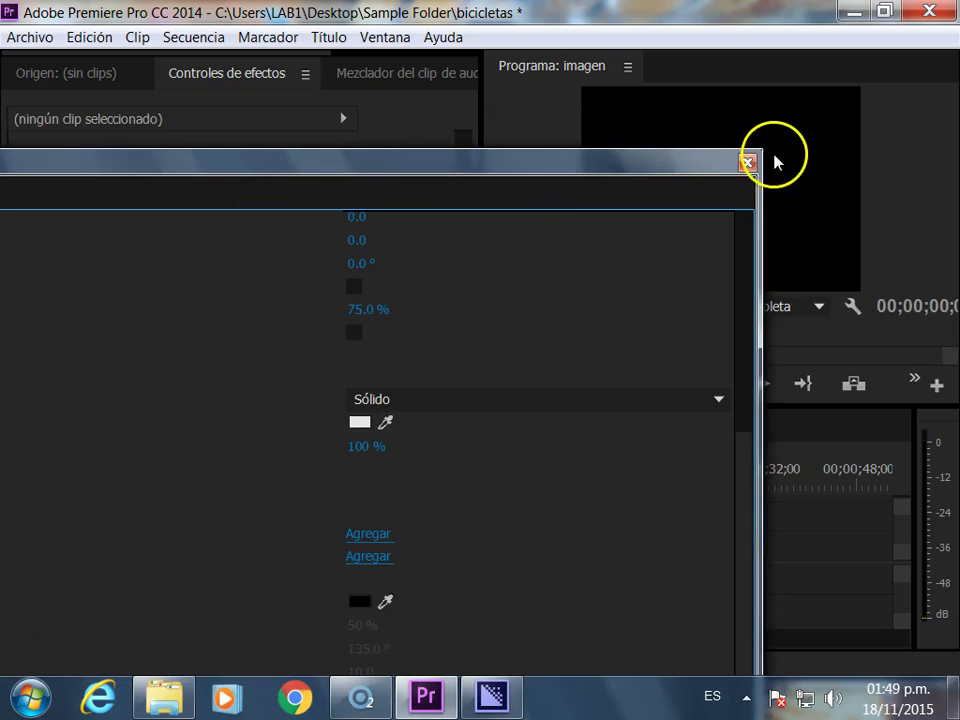
{"action": "left_click", "coordinate": [749, 161]}
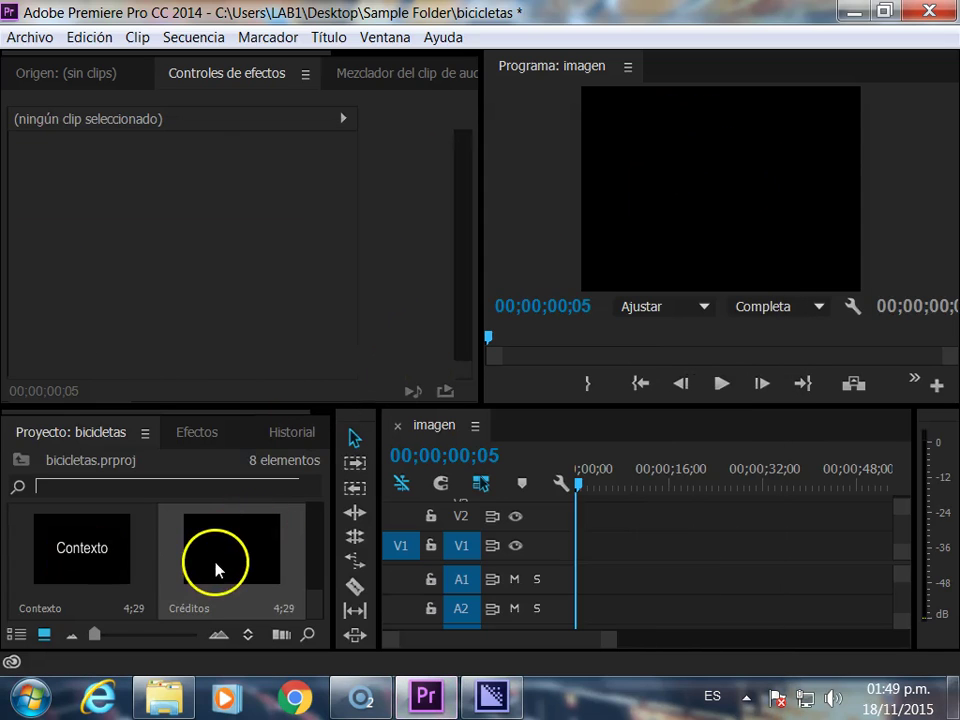
Reopen the Créditos title in the title designer.
{"action": "double_click", "coordinate": [215, 567]}
{"action": "left_click_drag", "start_coordinate": [303, 158], "coordinate": [529, 60]}
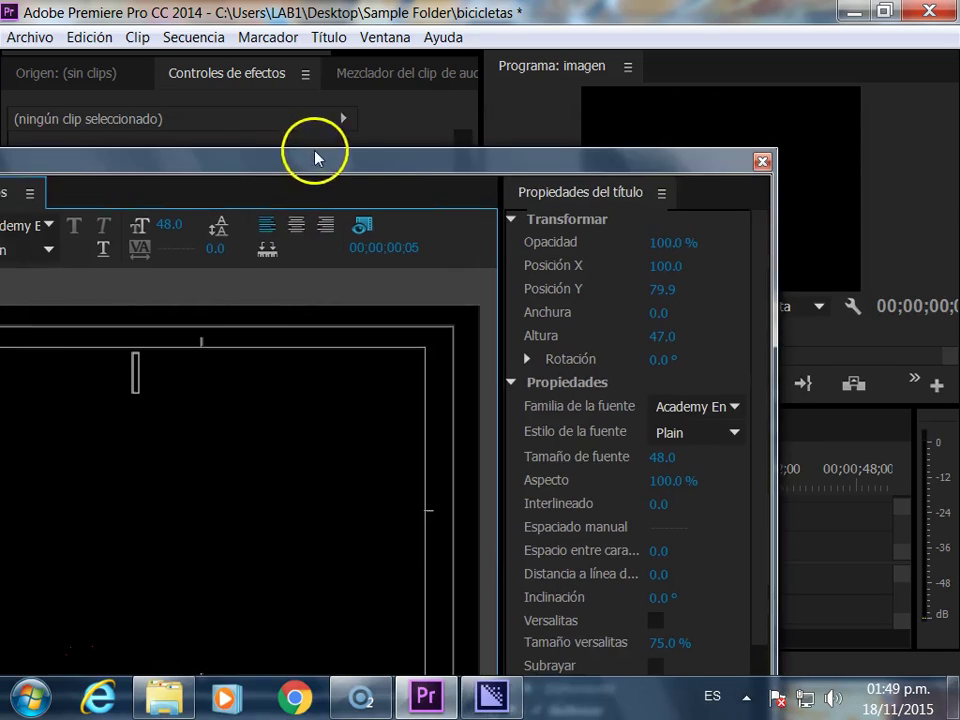
{"action": "mouse_move", "coordinate": [477, 370]}
{"action": "left_mouse_down"}
{"action": "mouse_move", "coordinate": [362, 290]}
{"action": "mouse_move", "coordinate": [366, 318]}
{"action": "left_mouse_up"}
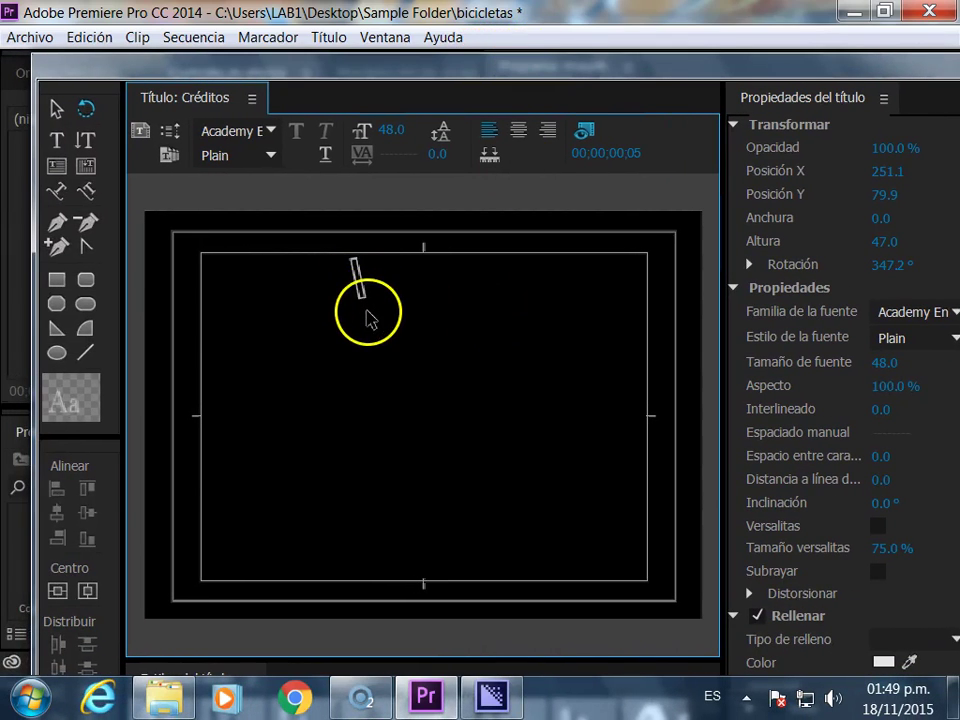
Type the heading Créditos near the top of the frame with a capital C.
{"action": "left_click", "coordinate": [56, 140]}
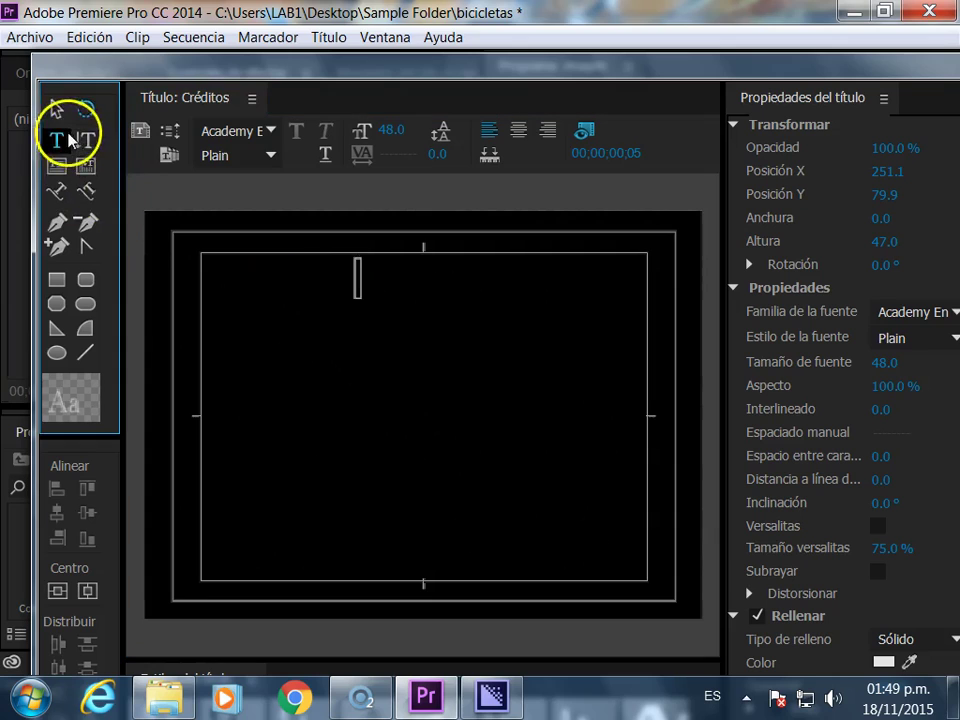
{"action": "left_click", "coordinate": [354, 280]}
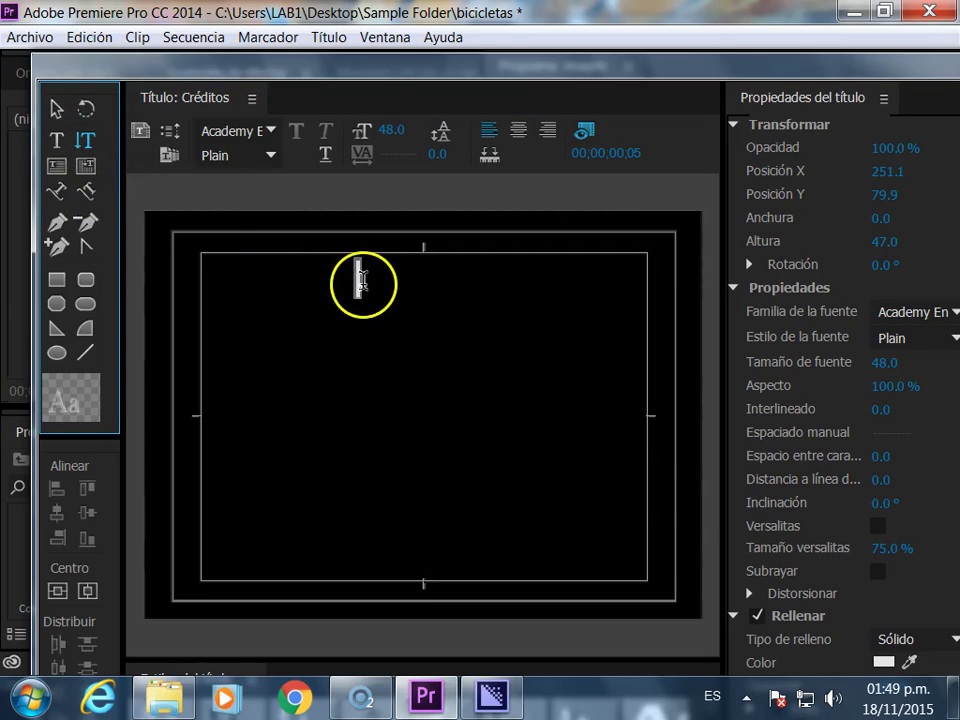
{"action": "left_click", "coordinate": [361, 284]}
{"action": "type", "text": "C"}
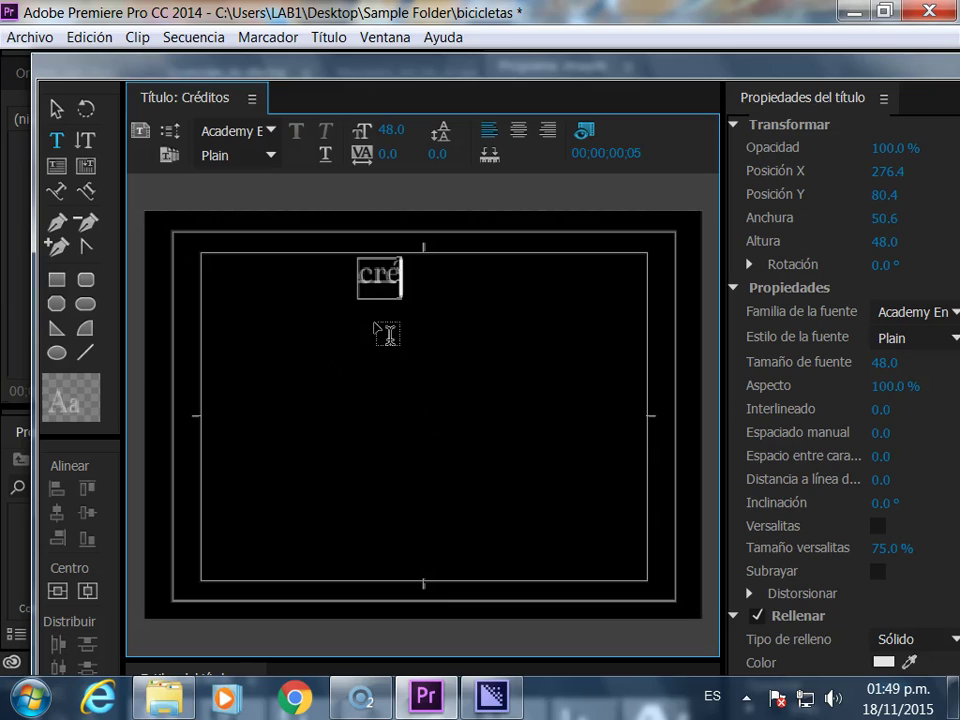
{"action": "type", "text": "s"}
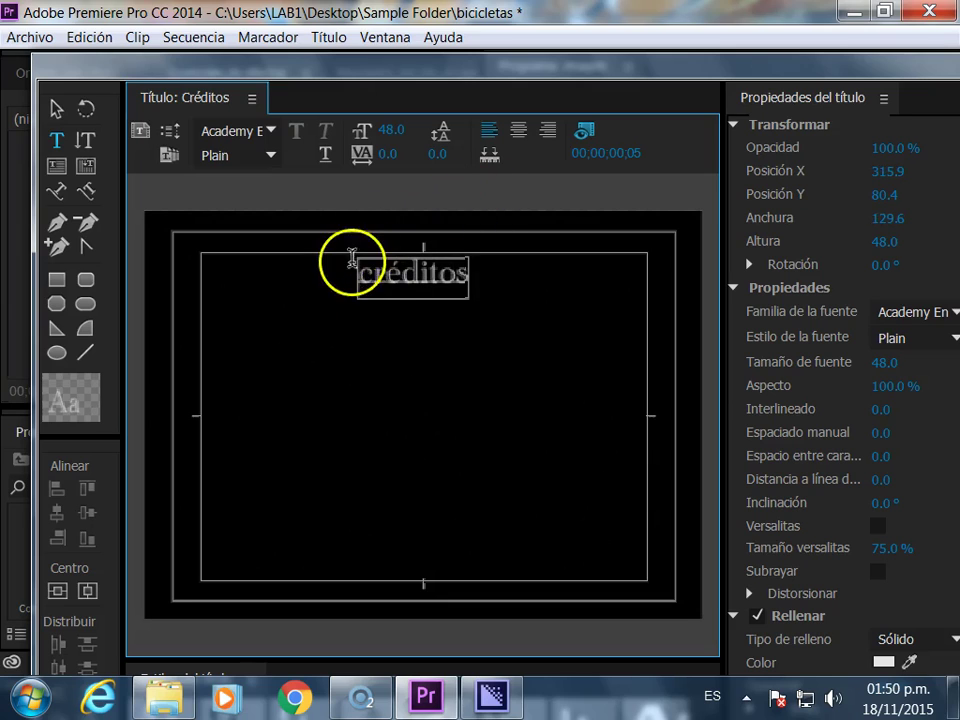
{"action": "left_click_drag", "start_coordinate": [372, 275], "coordinate": [360, 274]}
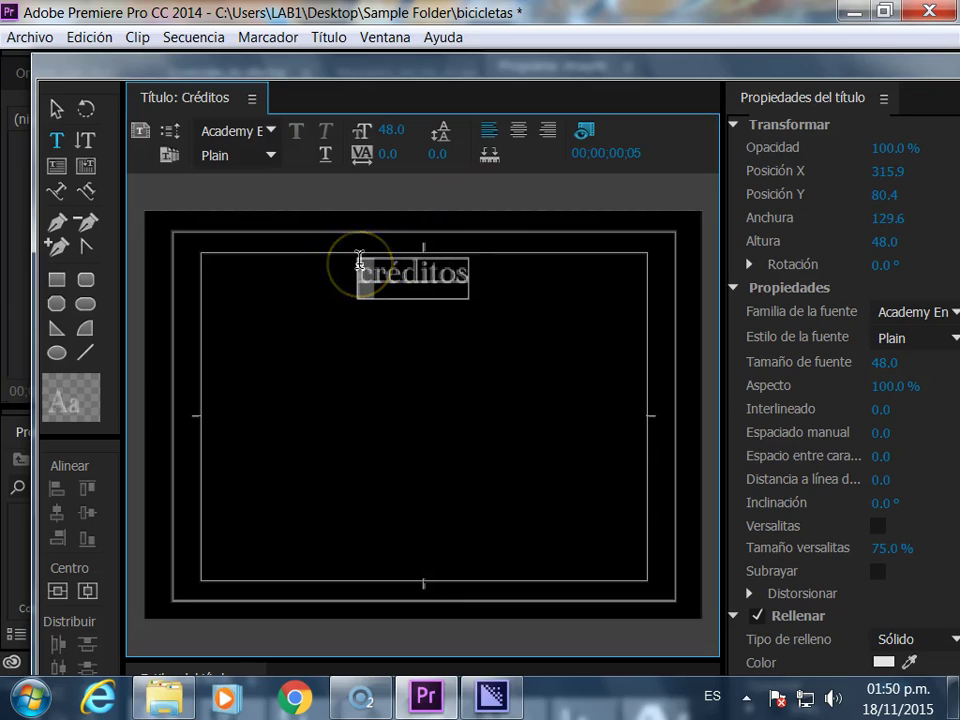
{"action": "type", "text": "C"}
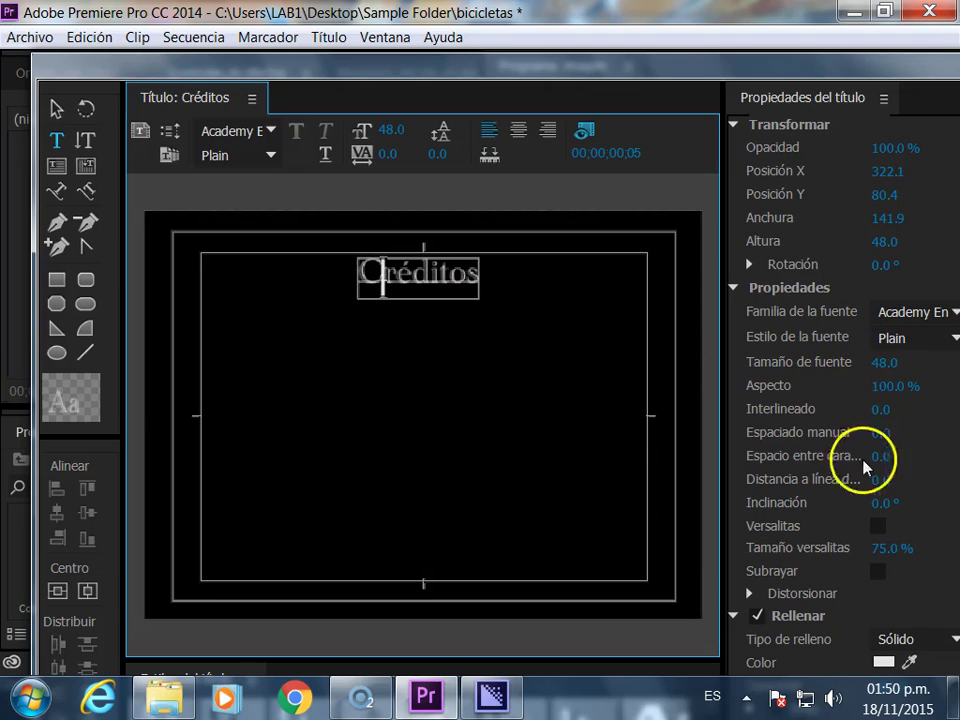
Set the Créditos heading in Arial Narrow and nudge it slightly left.
{"action": "left_click", "coordinate": [955, 321]}
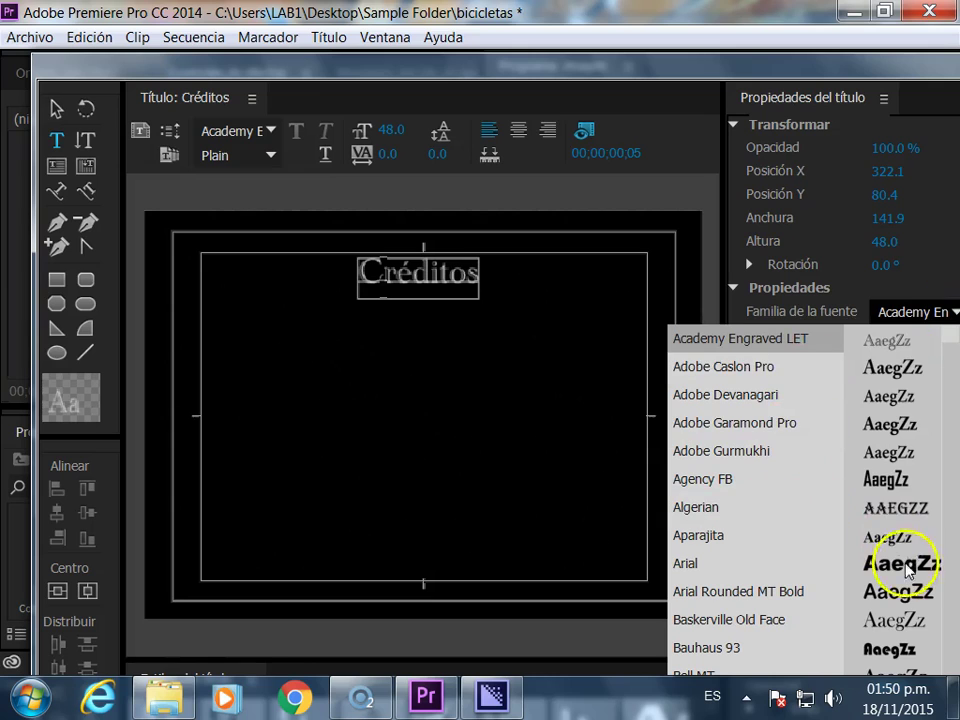
{"action": "left_click", "coordinate": [715, 572]}
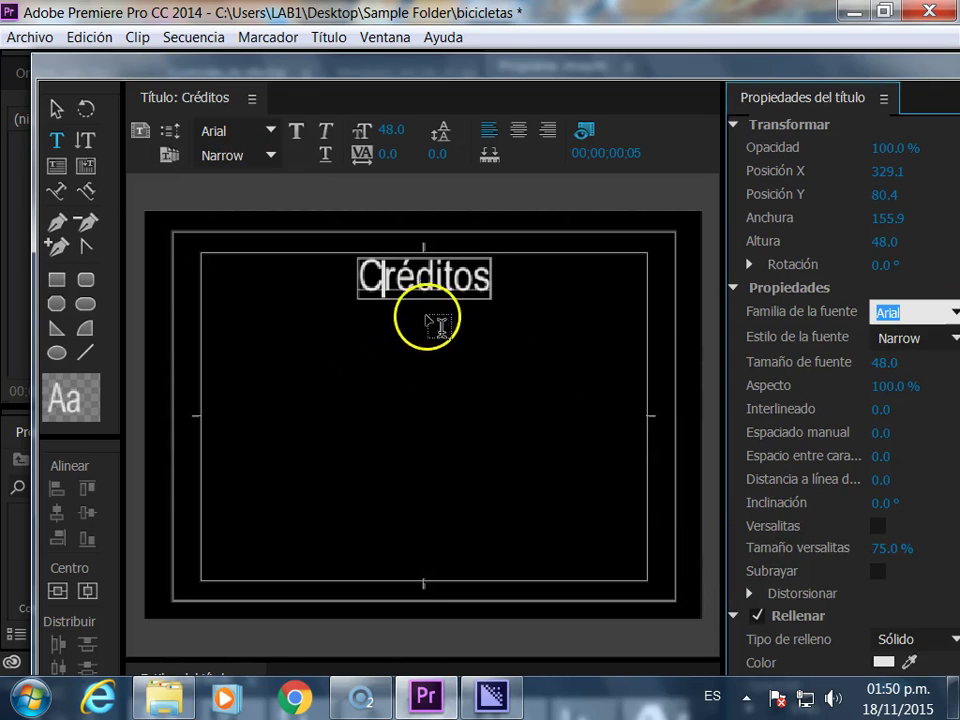
{"action": "left_click", "coordinate": [54, 108]}
{"action": "left_click_drag", "start_coordinate": [418, 298], "coordinate": [406, 300]}
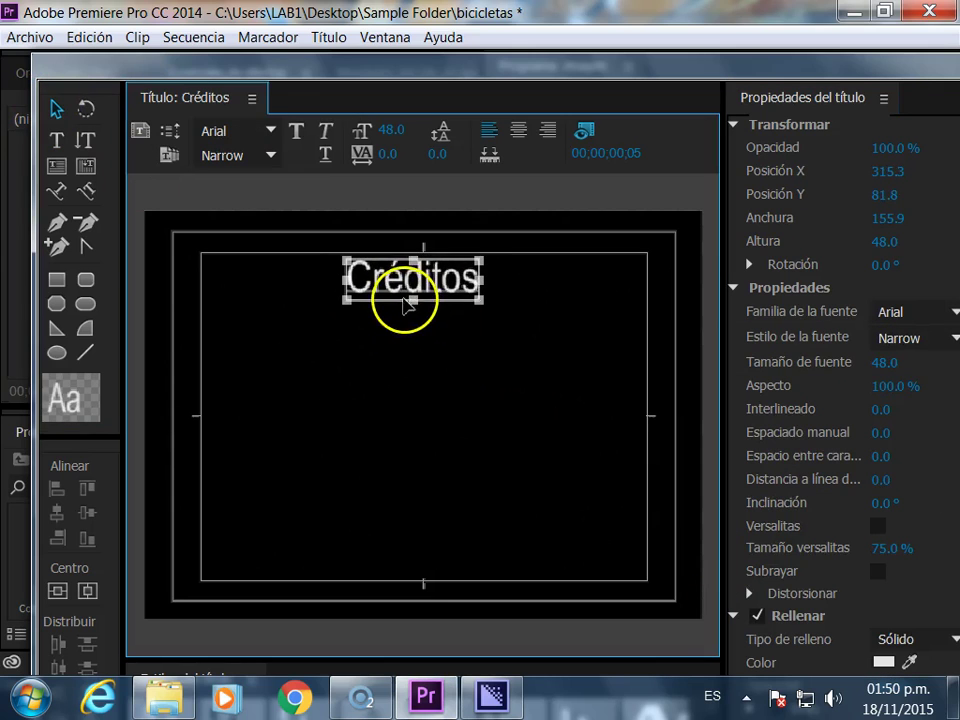
Add the line 'Idea, producción y edición' below and centre both lines horizontally.
{"action": "double_click", "coordinate": [443, 283]}
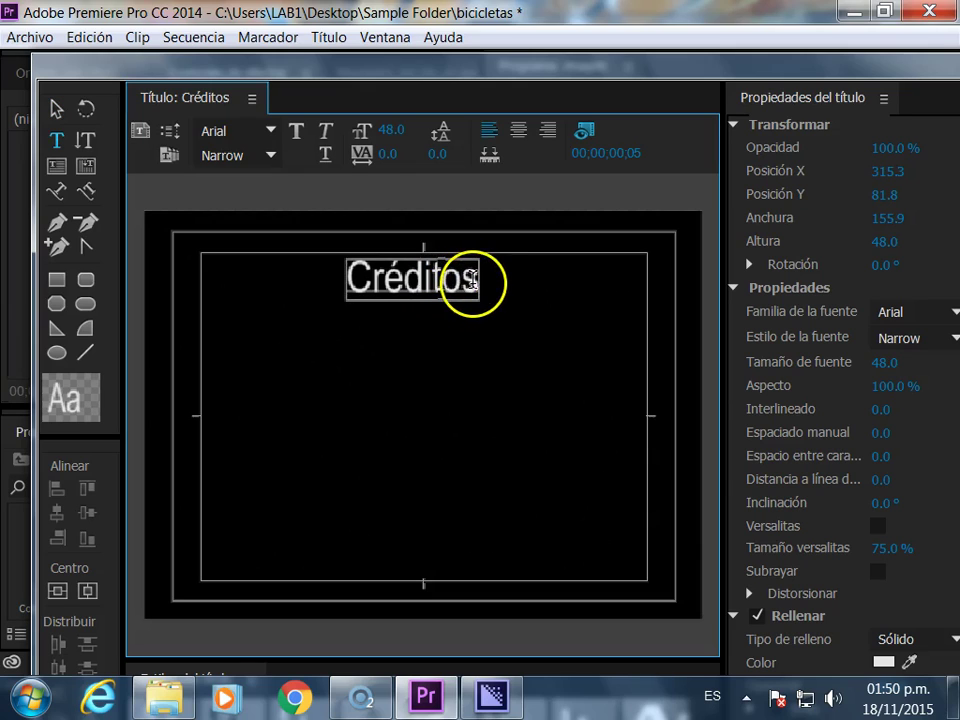
{"action": "key", "text": "Return"}
{"action": "key", "text": "Return"}
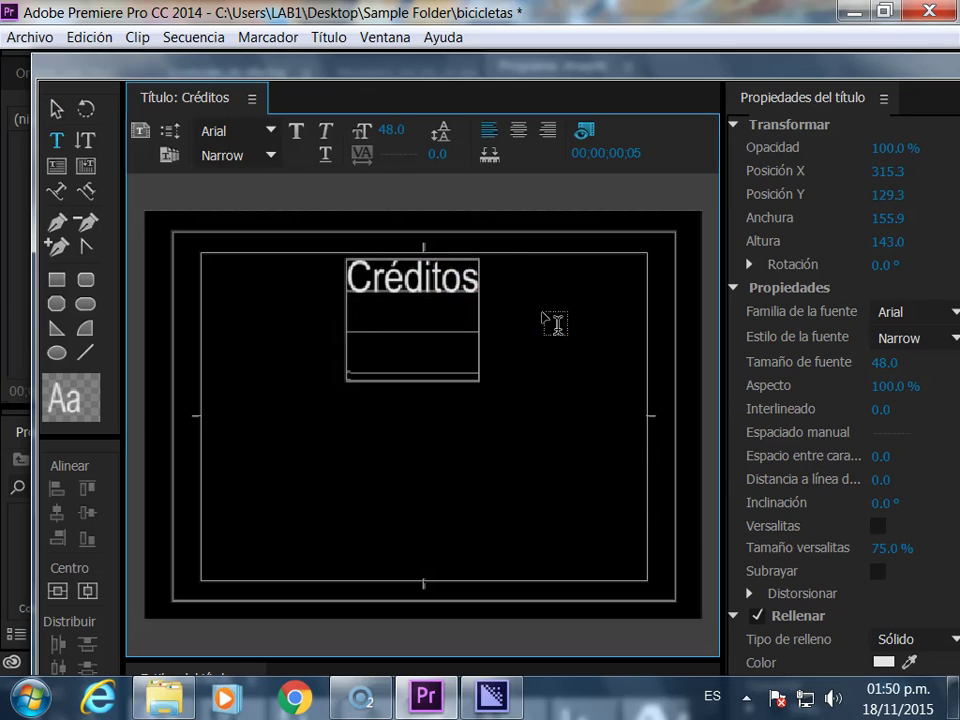
{"action": "type", "text": "p"}
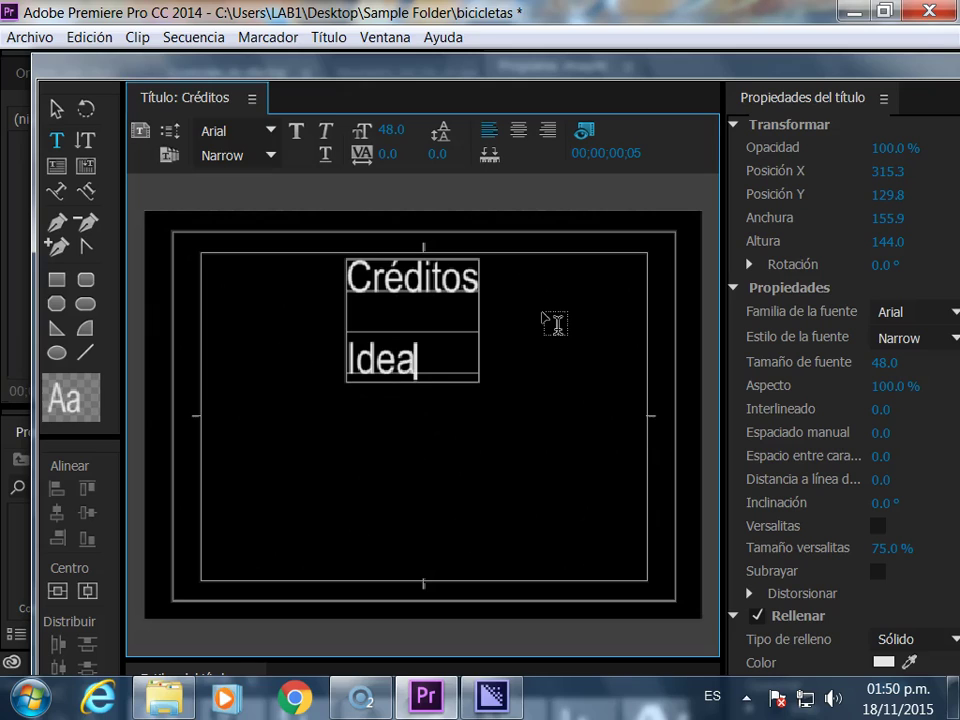
{"action": "type", "text": "rod"}
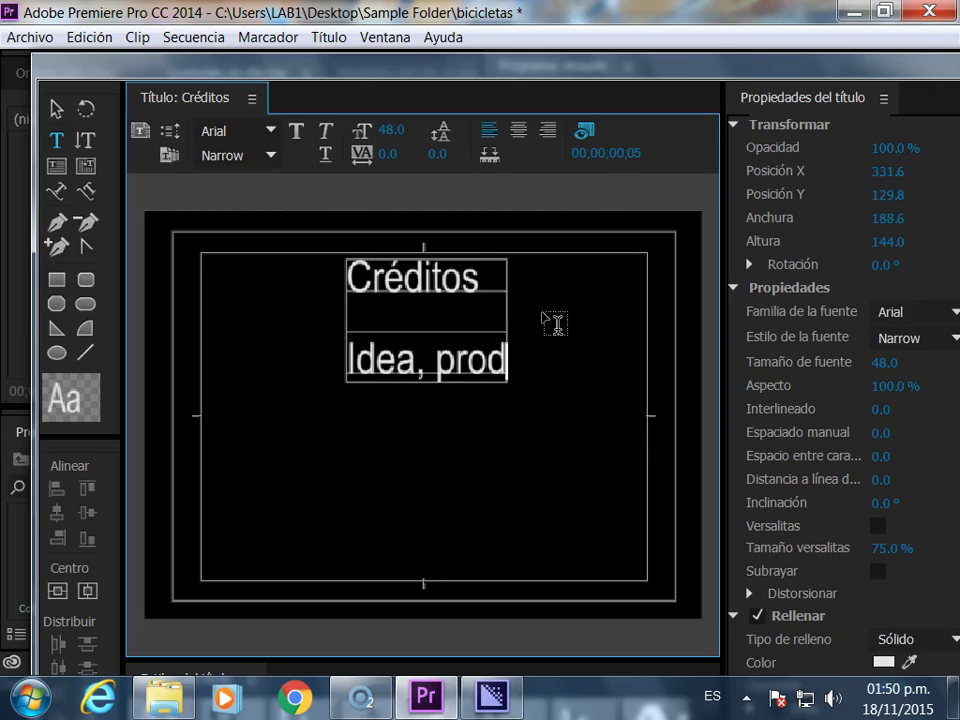
{"action": "type", "text": "ucción y edici"}
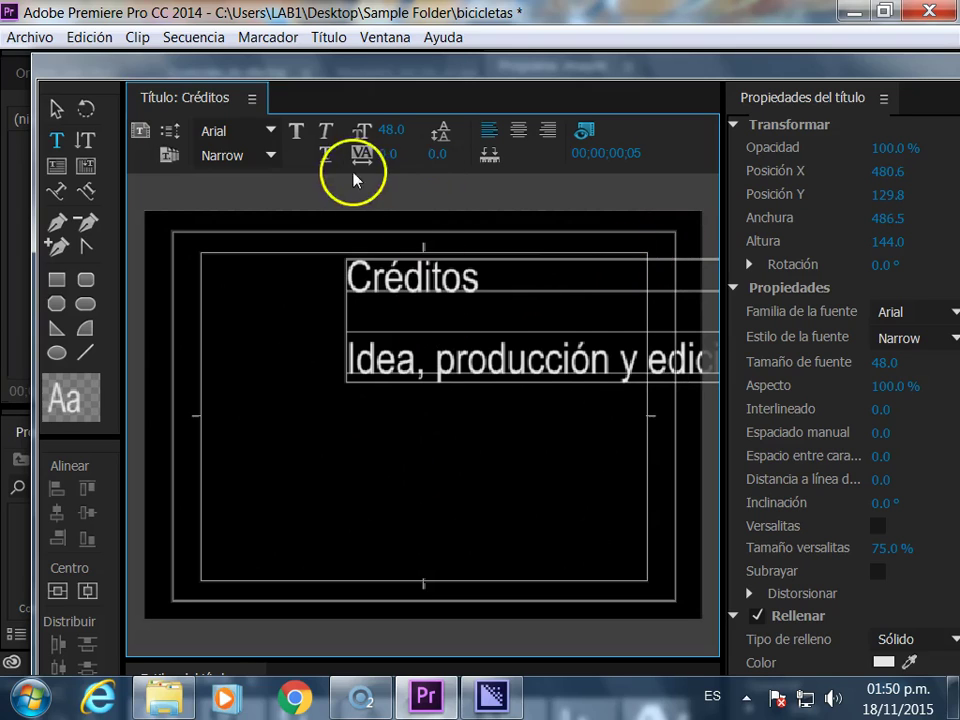
{"action": "left_click", "coordinate": [519, 138]}
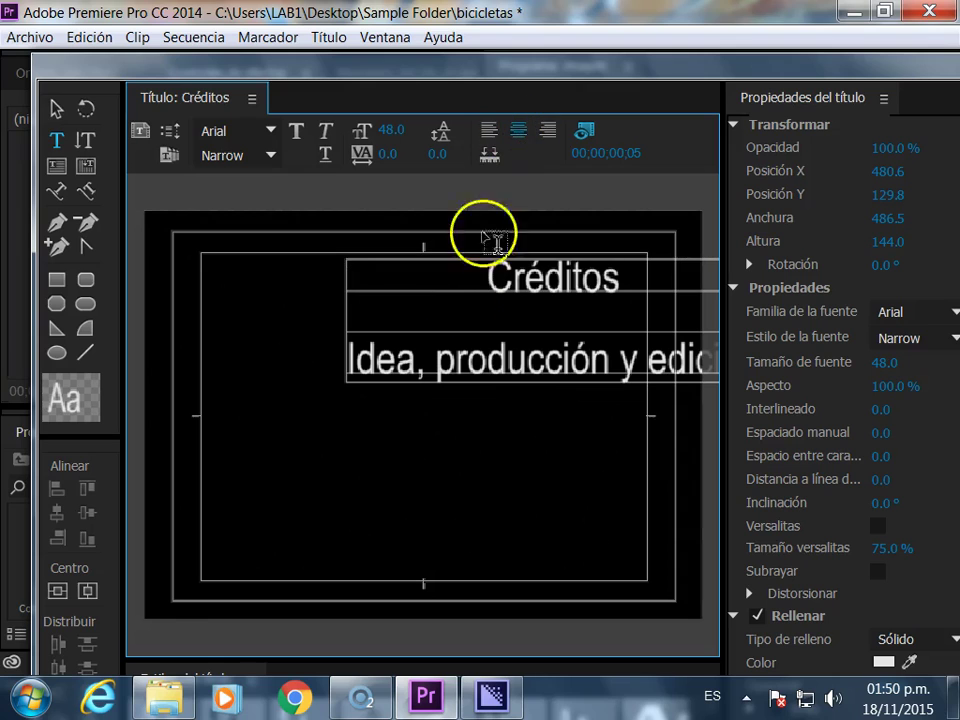
{"action": "left_click", "coordinate": [86, 589]}
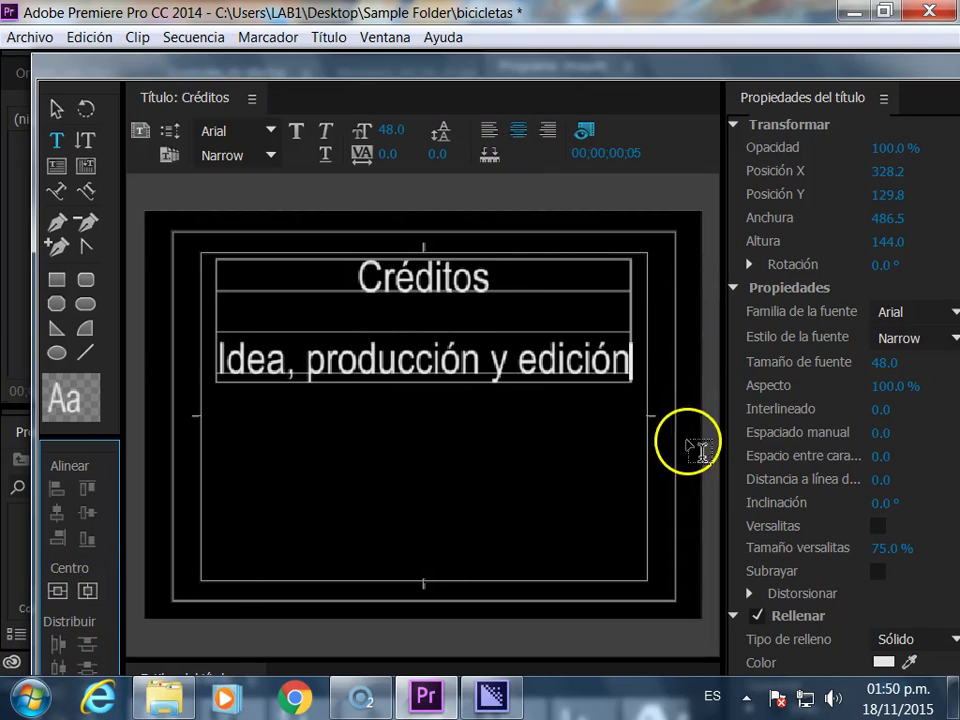
Set the 'Idea, producción y edición' line to size 27 and add a Fulano de Tal line below it.
{"action": "left_click_drag", "start_coordinate": [229, 350], "coordinate": [644, 350]}
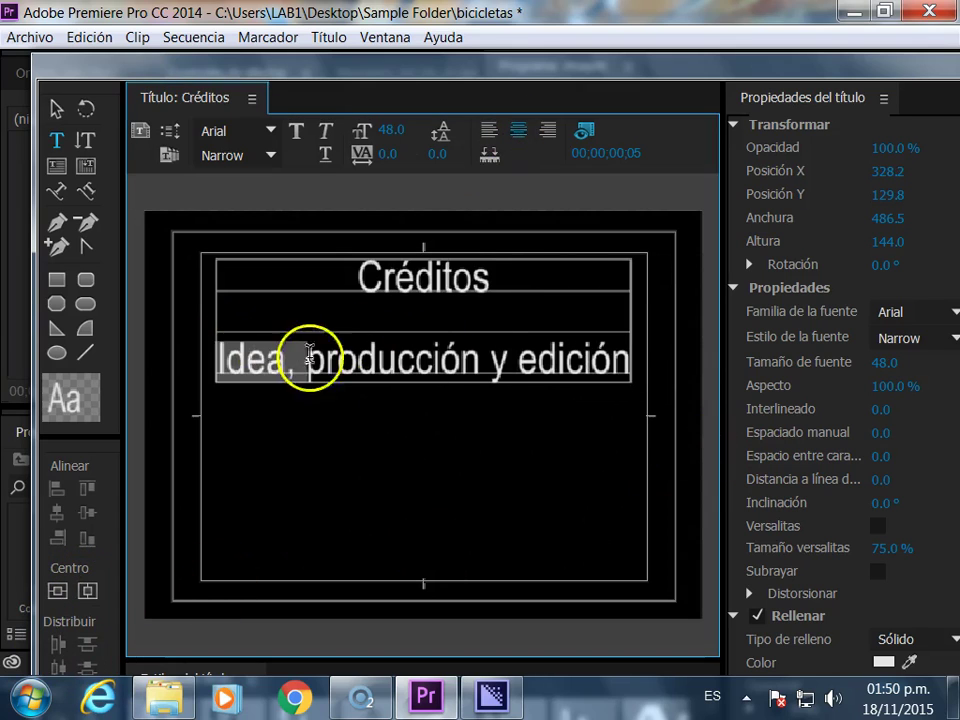
{"action": "left_click_drag", "start_coordinate": [884, 363], "coordinate": [853, 378]}
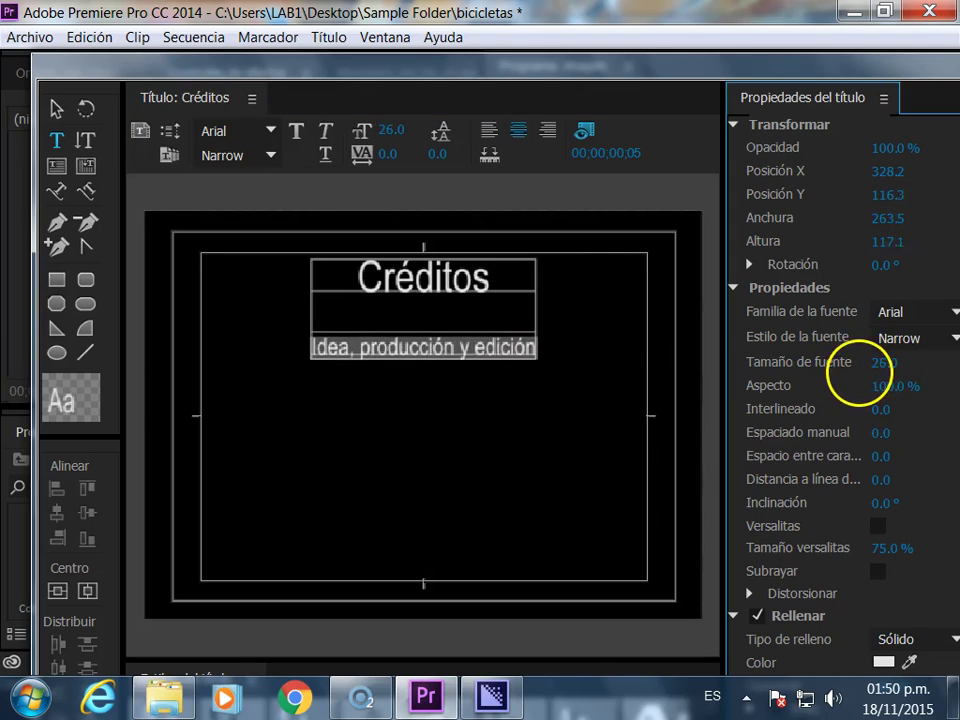
{"action": "left_click", "coordinate": [516, 340]}
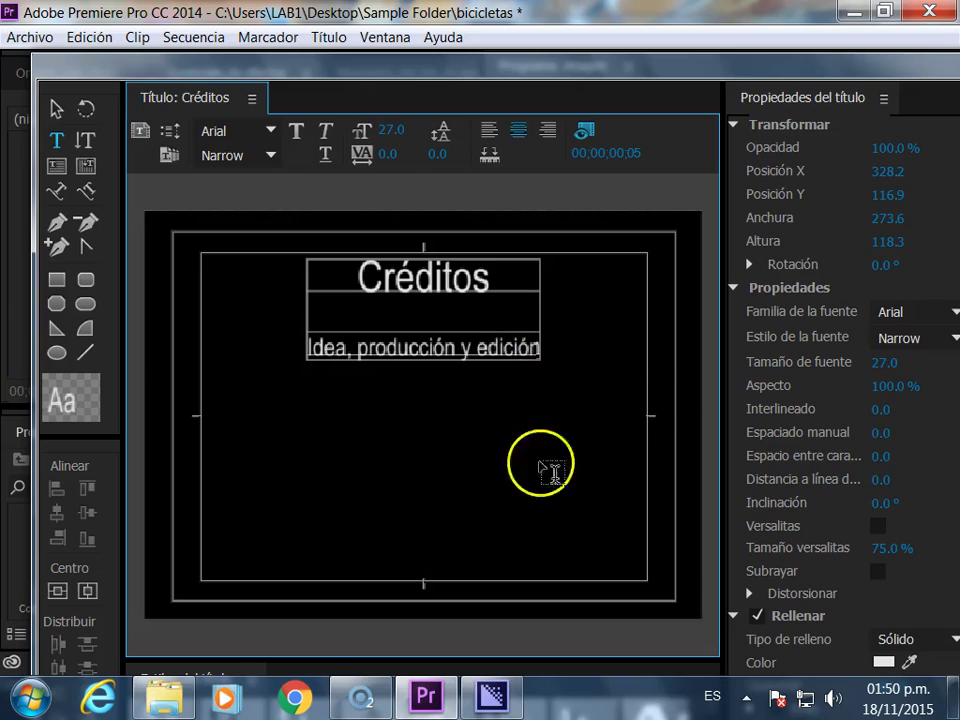
{"action": "key", "text": "Return"}
{"action": "type", "text": "A"}
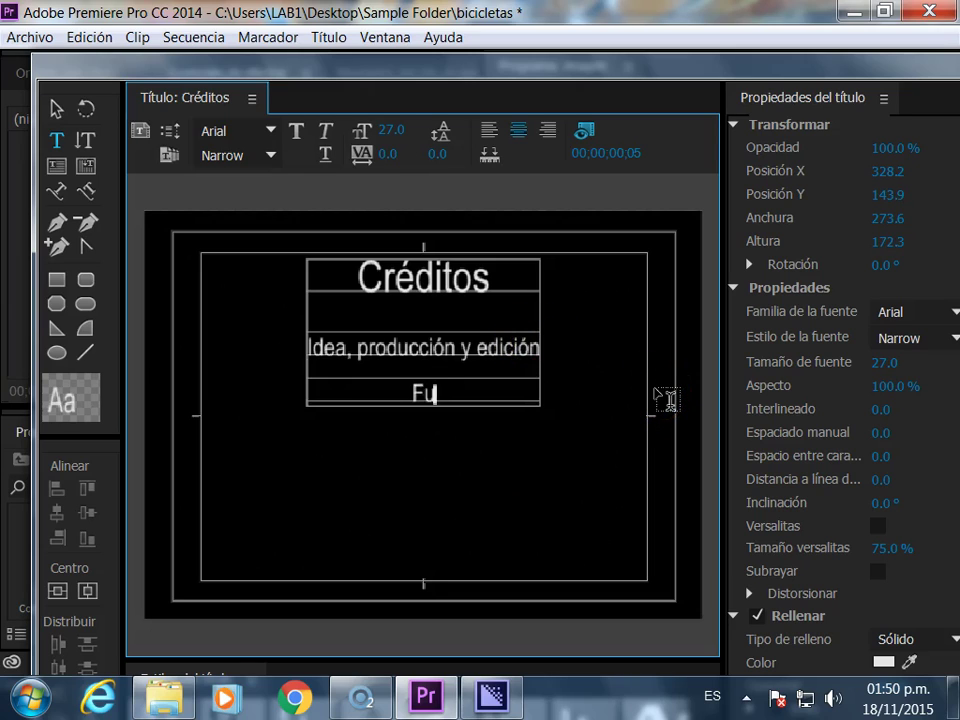
{"action": "type", "text": " Tal"}
Enlarge the Fulano de Tal name to size 50 and type M on a new line below.
{"action": "left_click_drag", "start_coordinate": [500, 397], "coordinate": [360, 398]}
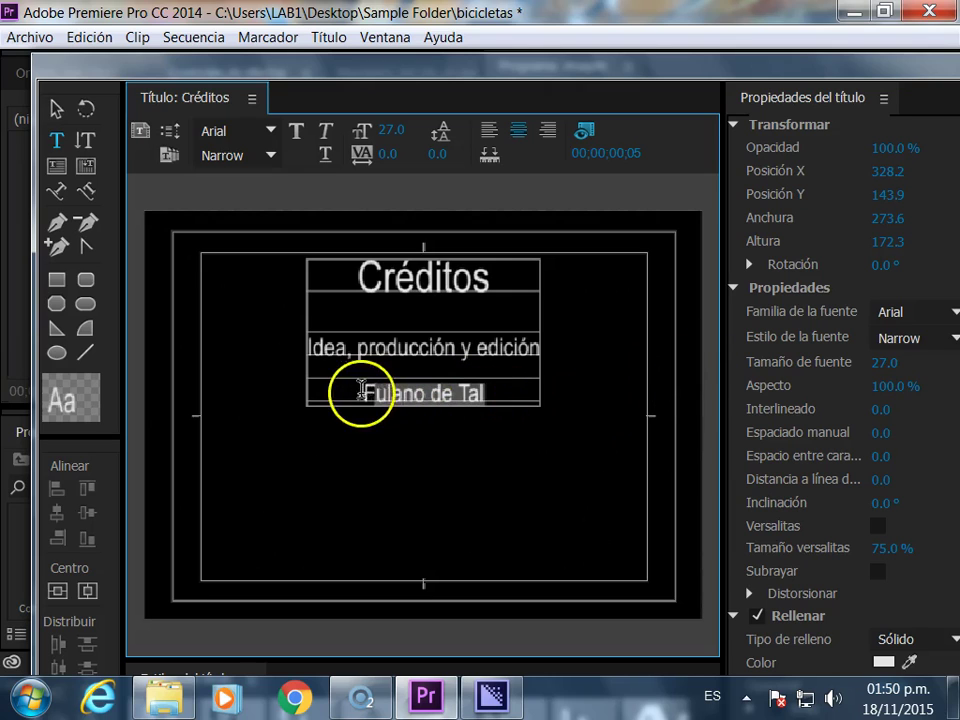
{"action": "left_click_drag", "start_coordinate": [885, 363], "coordinate": [912, 360]}
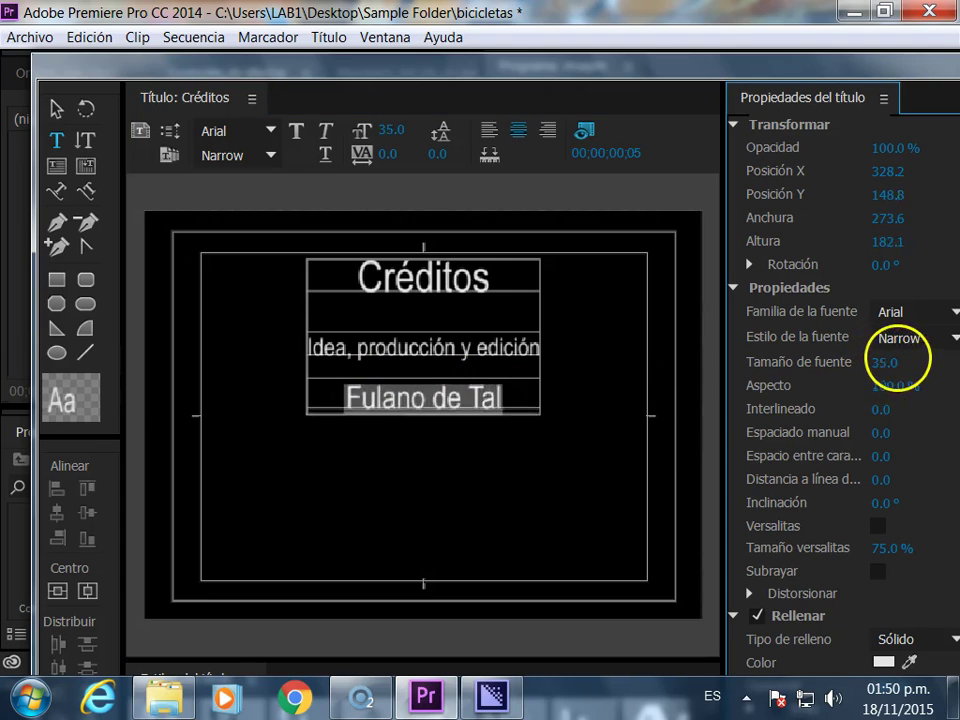
{"action": "left_click", "coordinate": [533, 405]}
{"action": "key", "text": "Return"}
{"action": "key", "text": "Return"}
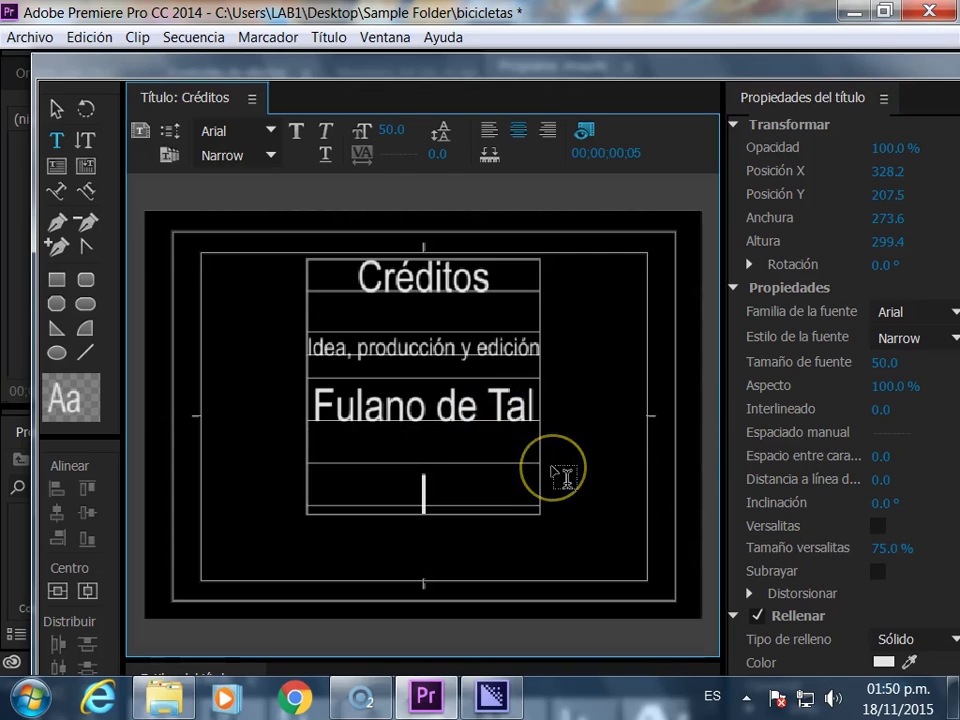
{"action": "type", "text": "M"}
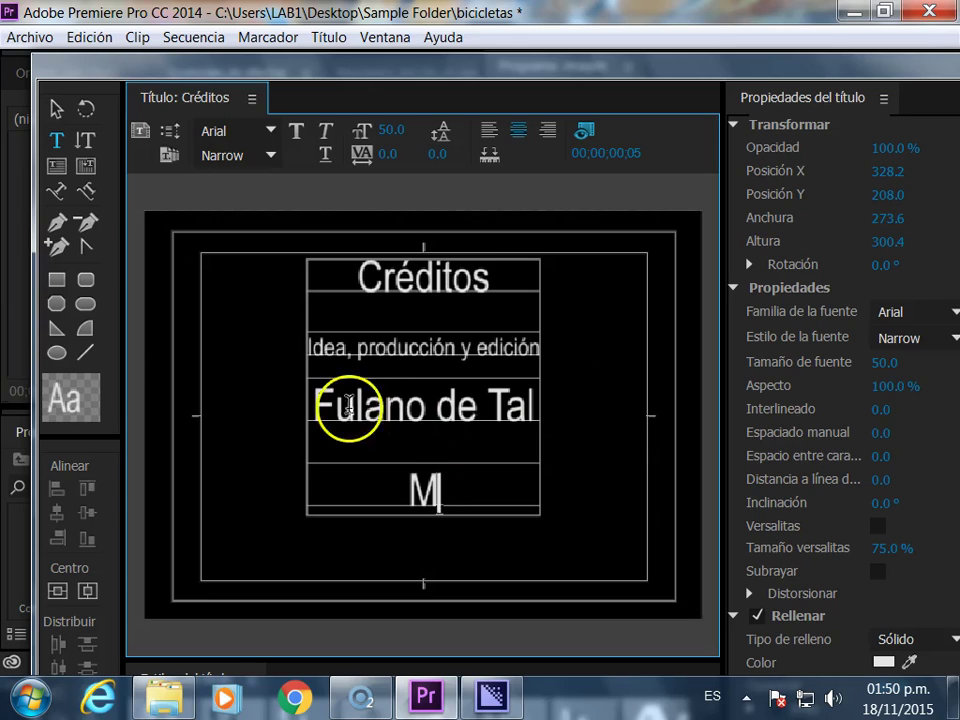
Copy the role and name lines and paste them over the M.
{"action": "left_click", "coordinate": [369, 347]}
{"action": "left_click", "coordinate": [418, 450]}
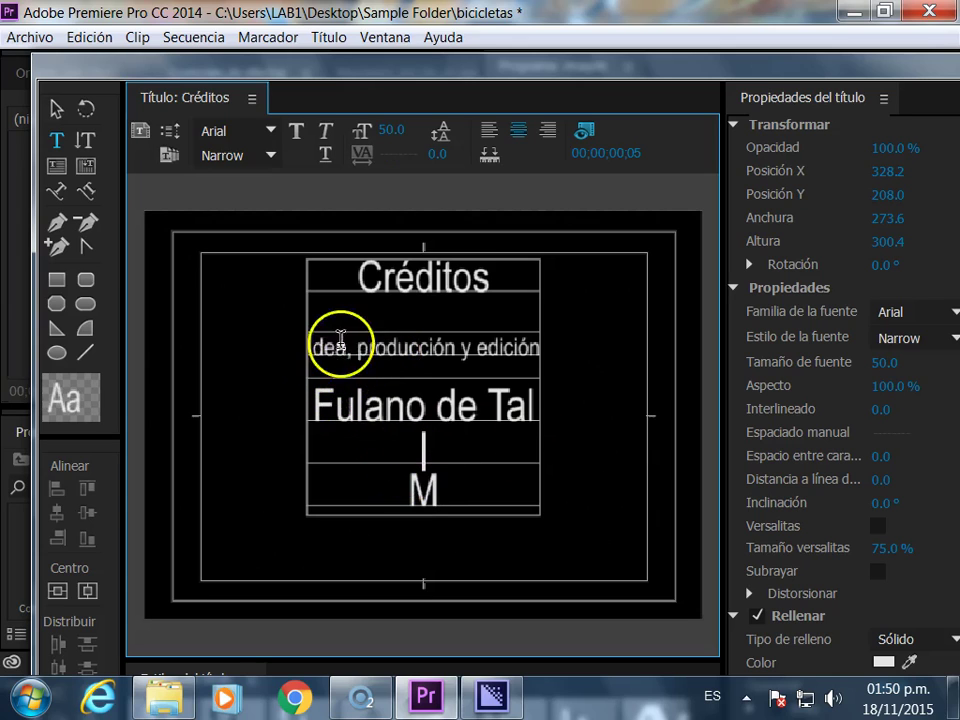
{"action": "left_click_drag", "start_coordinate": [280, 347], "coordinate": [533, 403]}
{"action": "key", "text": "ctrl+c"}
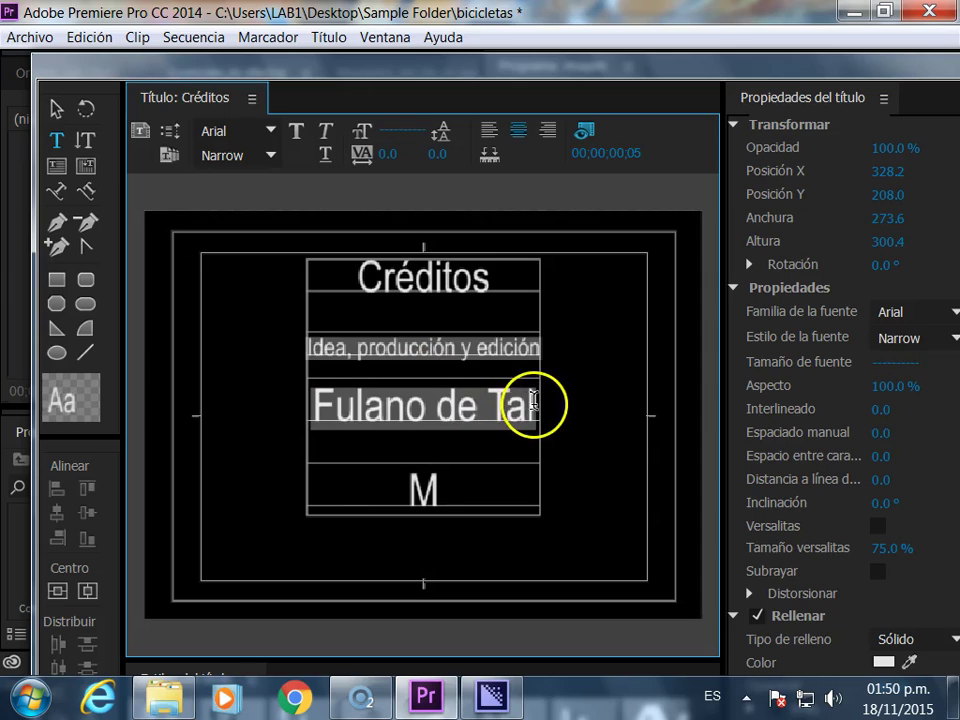
{"action": "left_click_drag", "start_coordinate": [461, 486], "coordinate": [221, 480]}
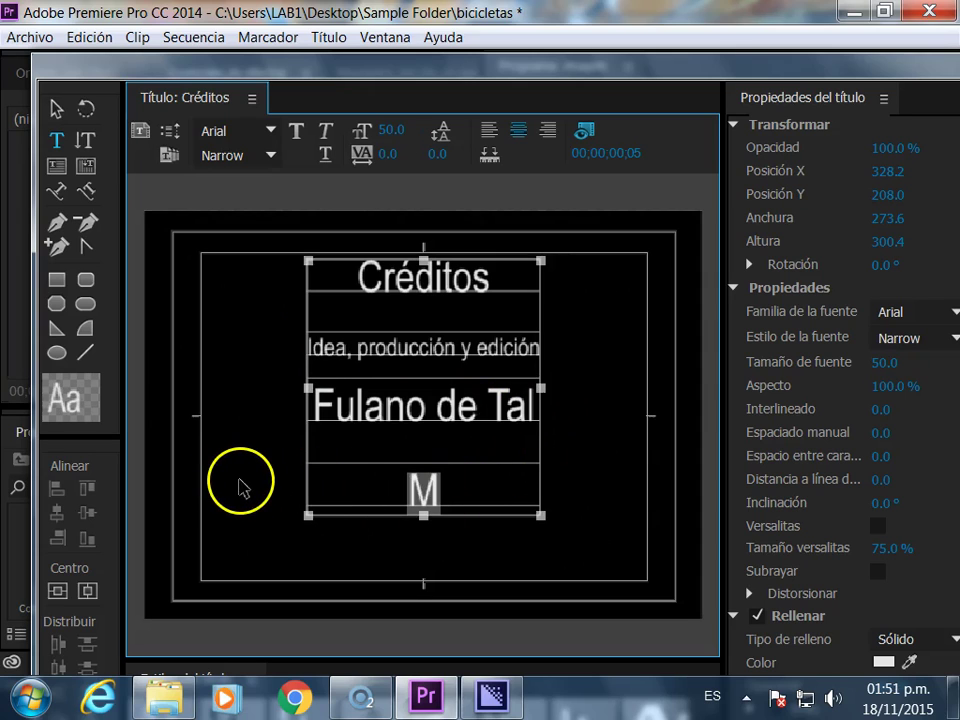
{"action": "key", "text": "ctrl+v"}
Replace the pasted role line with a Música heading above the second Fulano de Tal.
{"action": "left_click_drag", "start_coordinate": [308, 479], "coordinate": [590, 496]}
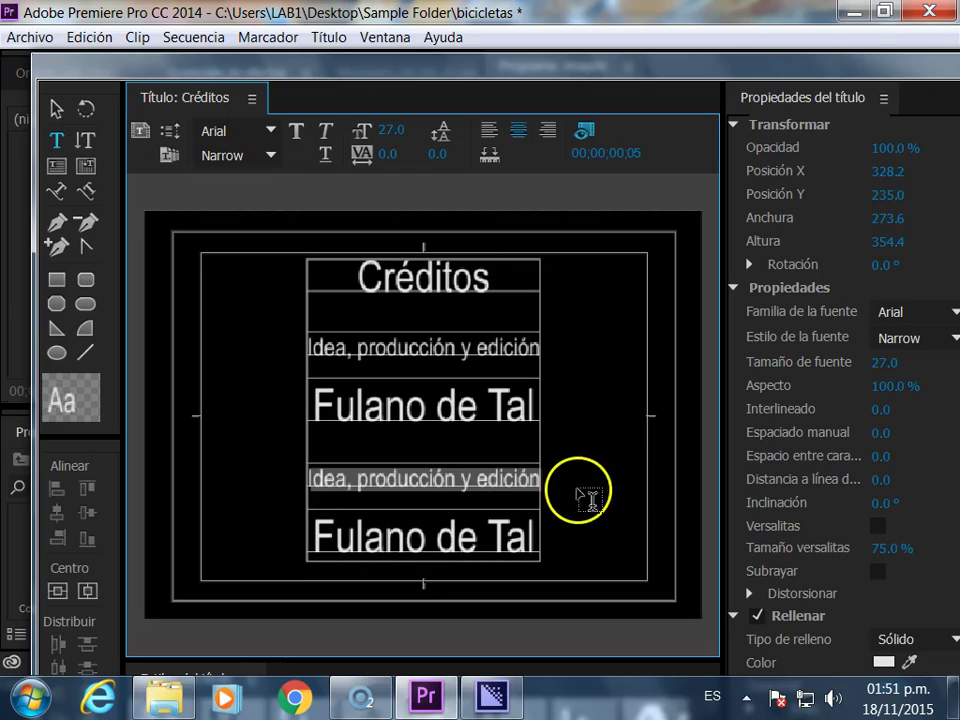
{"action": "type", "text": "IM"}
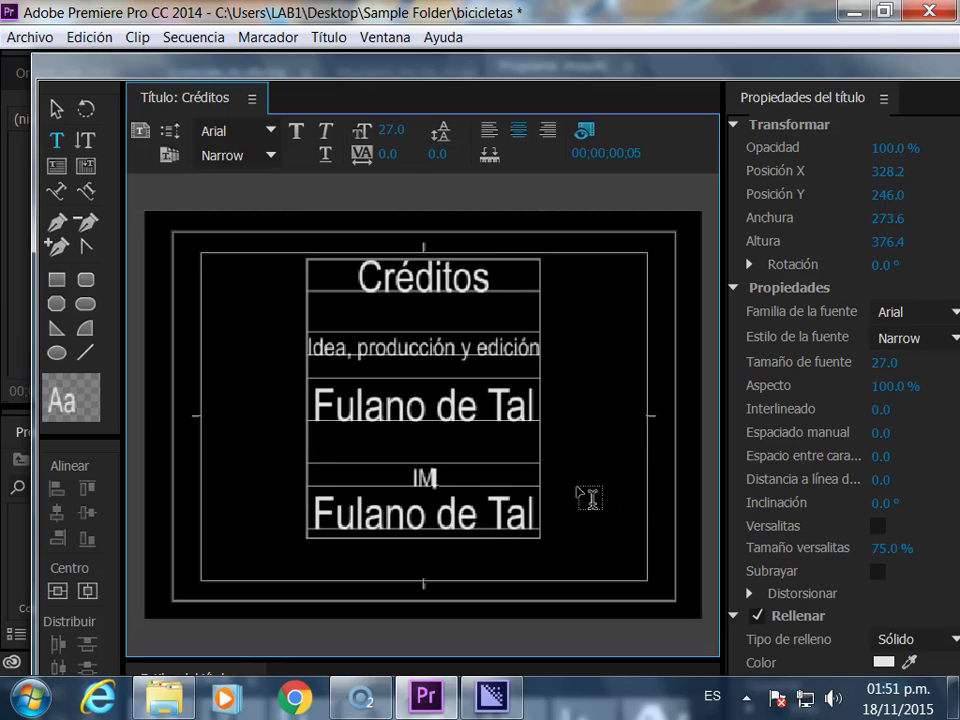
{"action": "key", "text": "BackSpace"}
{"action": "key", "text": "BackSpace"}
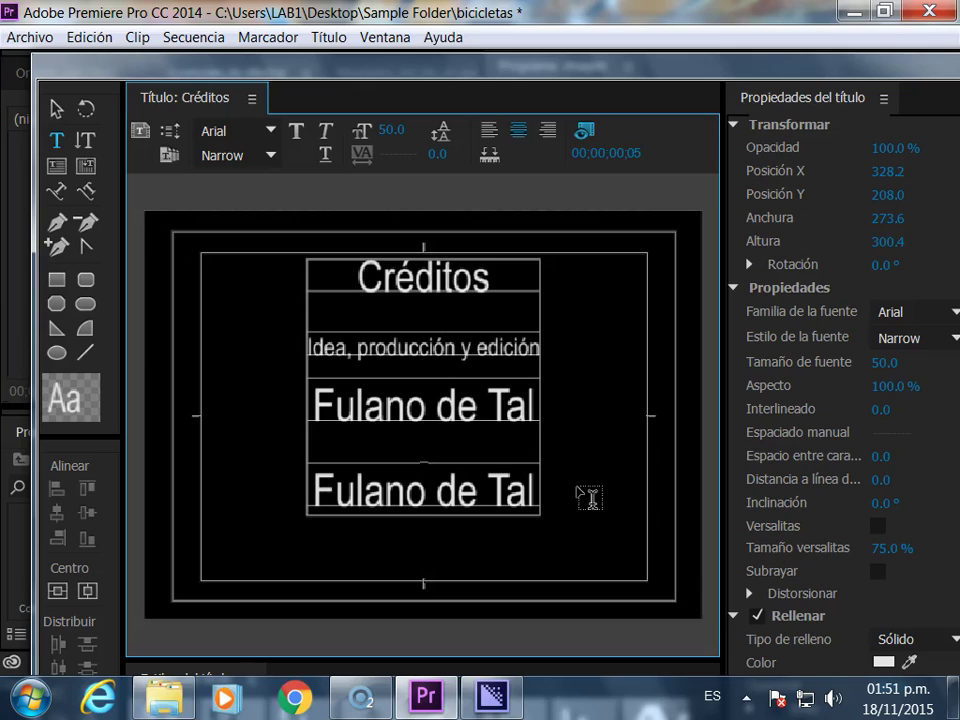
{"action": "key", "text": "Return"}
{"action": "type", "text": "Mús"}
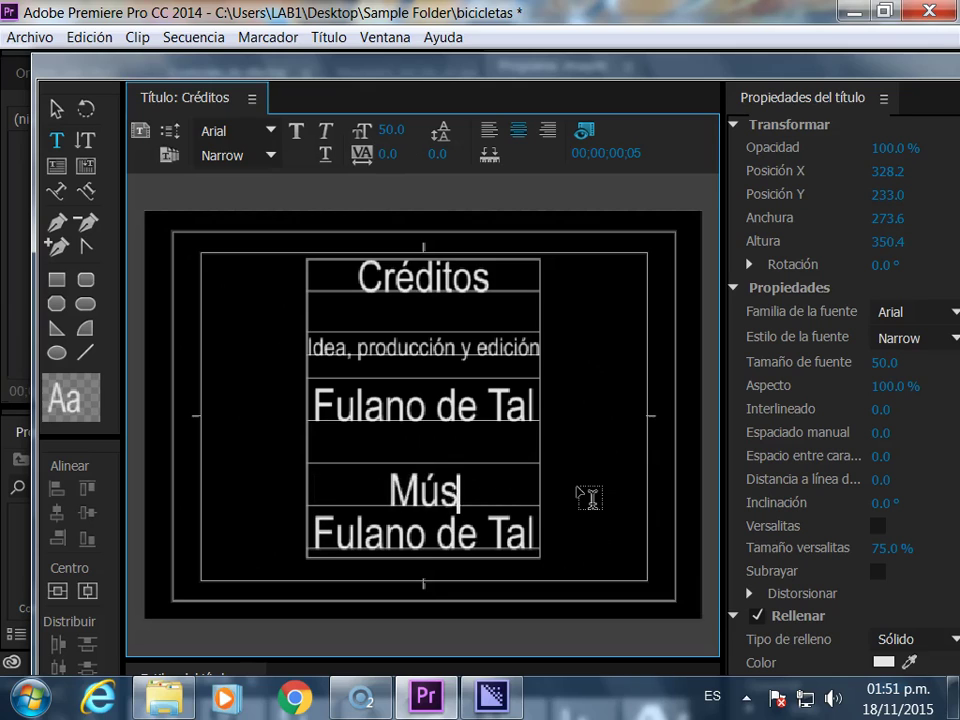
{"action": "type", "text": "ica"}
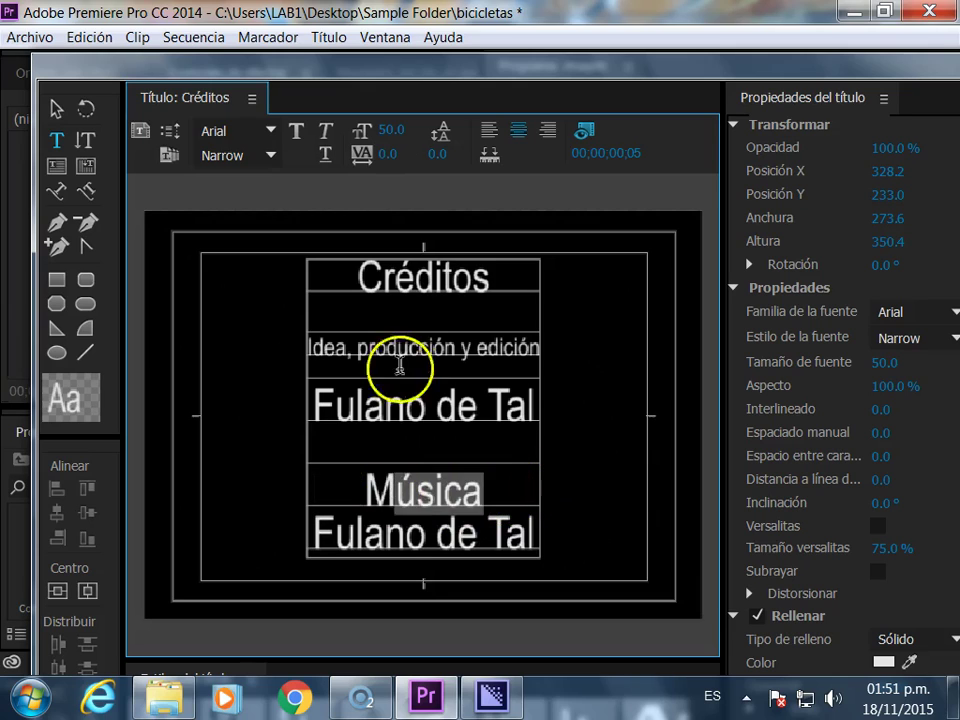
{"action": "left_click", "coordinate": [397, 356]}
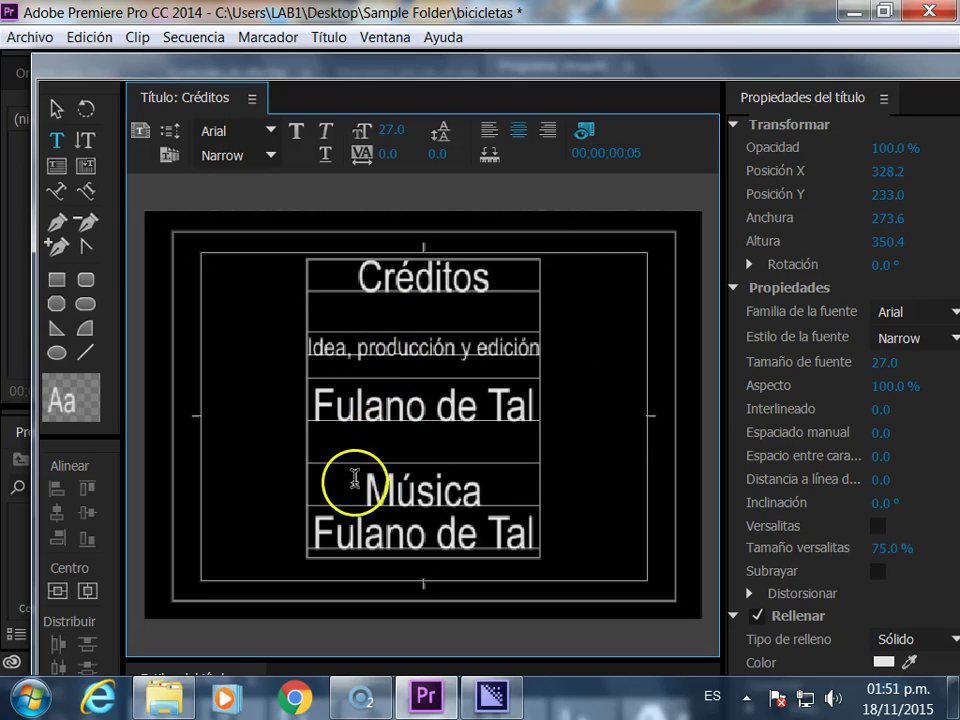
Set the Música heading to font size 27.
{"action": "left_click_drag", "start_coordinate": [364, 487], "coordinate": [485, 490]}
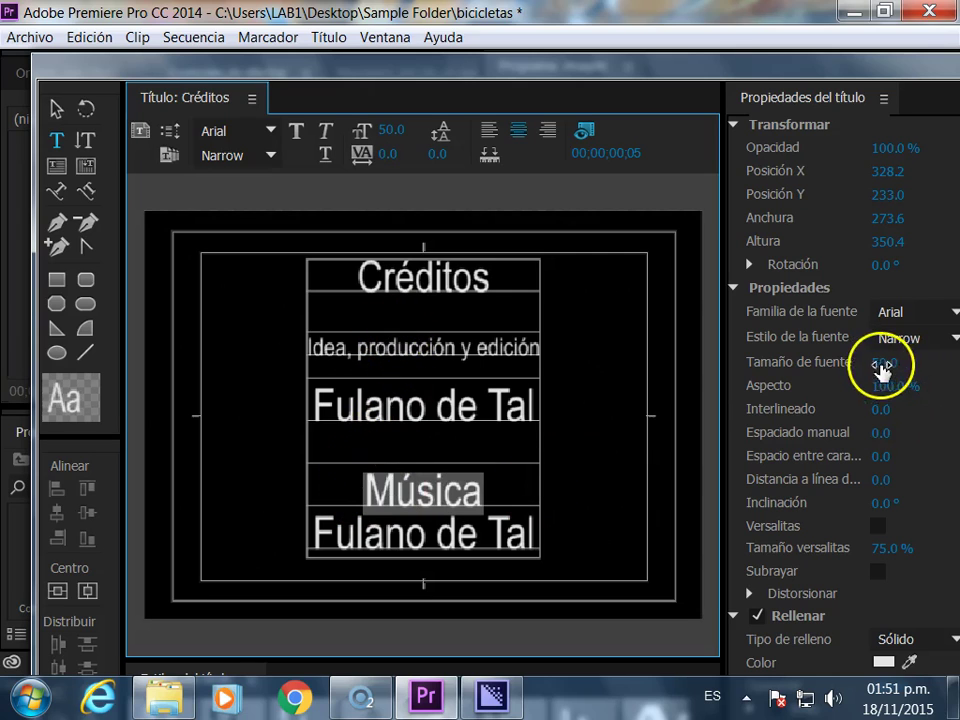
{"action": "left_click", "coordinate": [885, 363]}
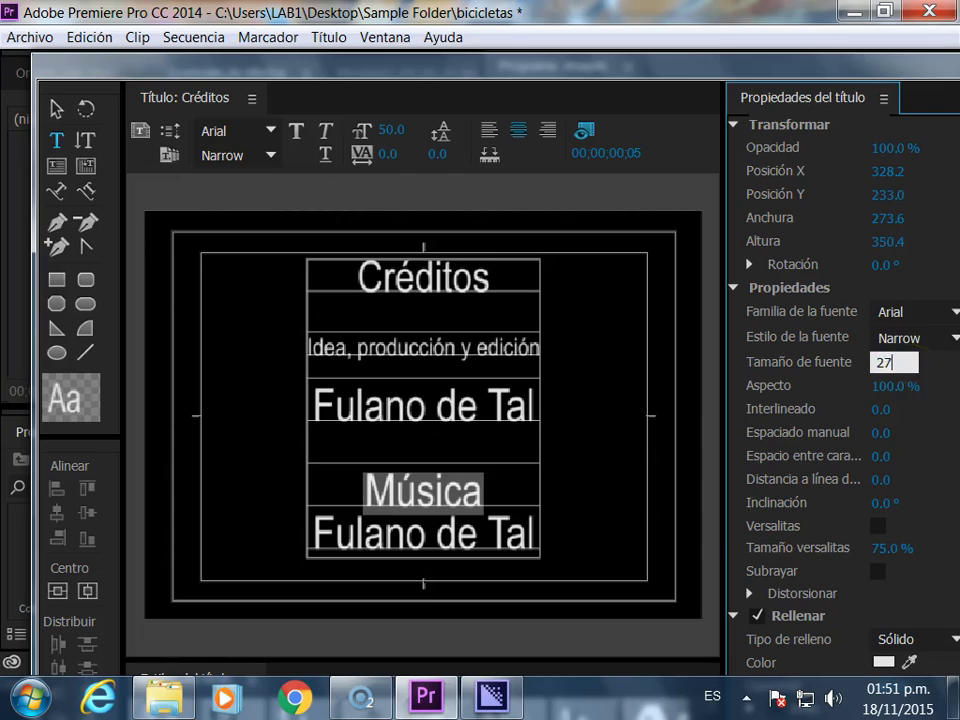
{"action": "key", "text": "Return"}
{"action": "left_click", "coordinate": [310, 510]}
{"action": "key", "text": "Right"}
{"action": "key", "text": "Right"}
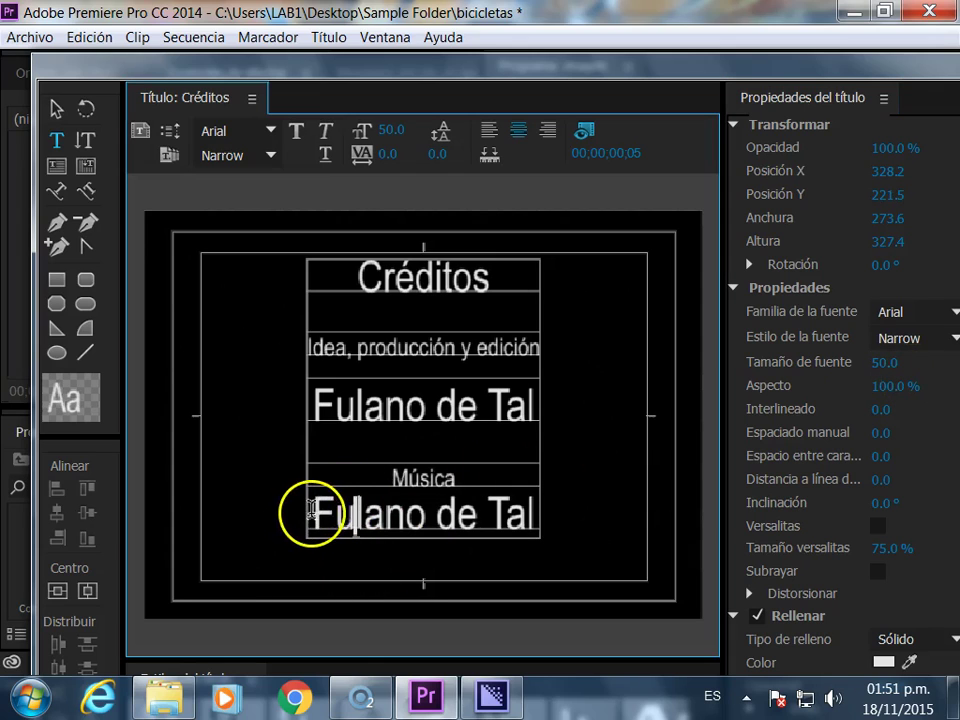
Replace the second Fulano de Tal with lines 1, 2, 3, 4, then set the next line to size 50.
{"action": "left_click_drag", "start_coordinate": [310, 512], "coordinate": [527, 500]}
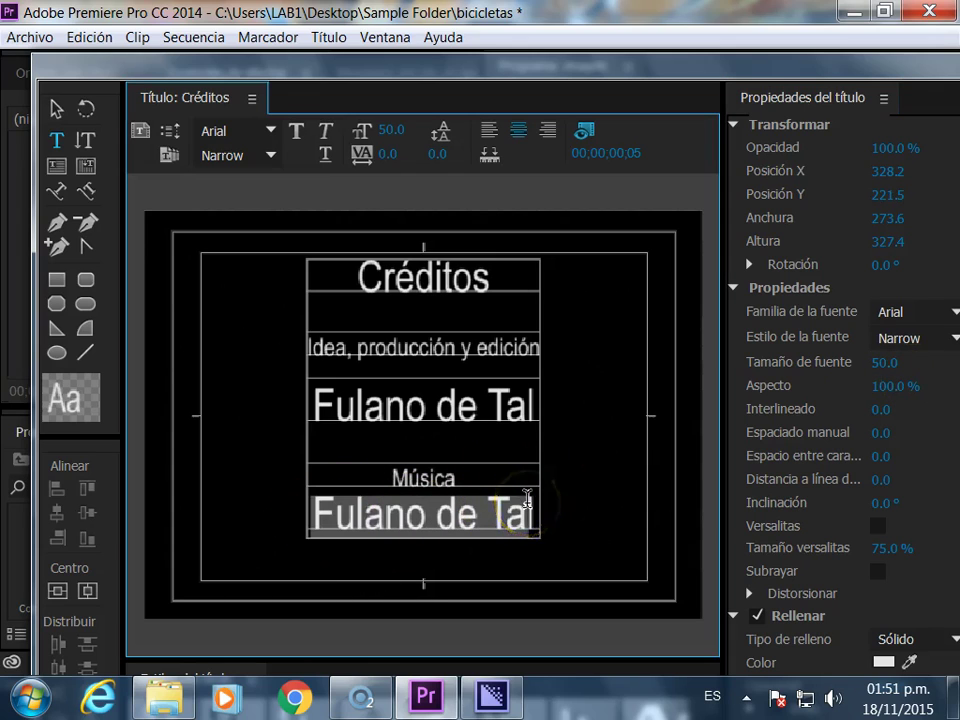
{"action": "type", "text": "1"}
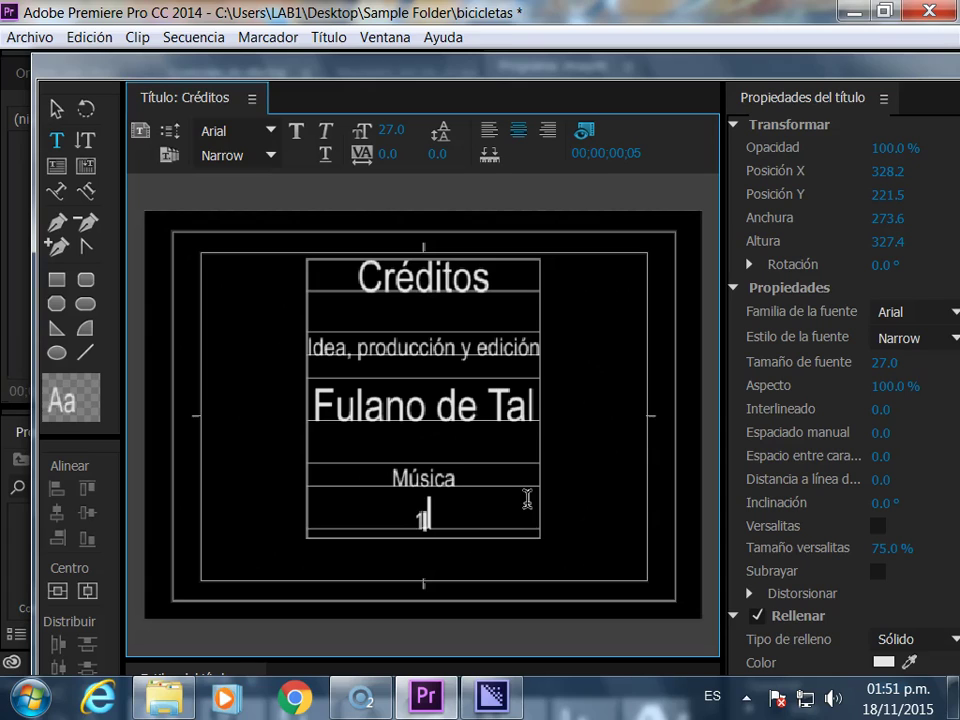
{"action": "key", "text": "Return"}
{"action": "key", "text": "Return"}
{"action": "type", "text": "2"}
{"action": "key", "text": "Return"}
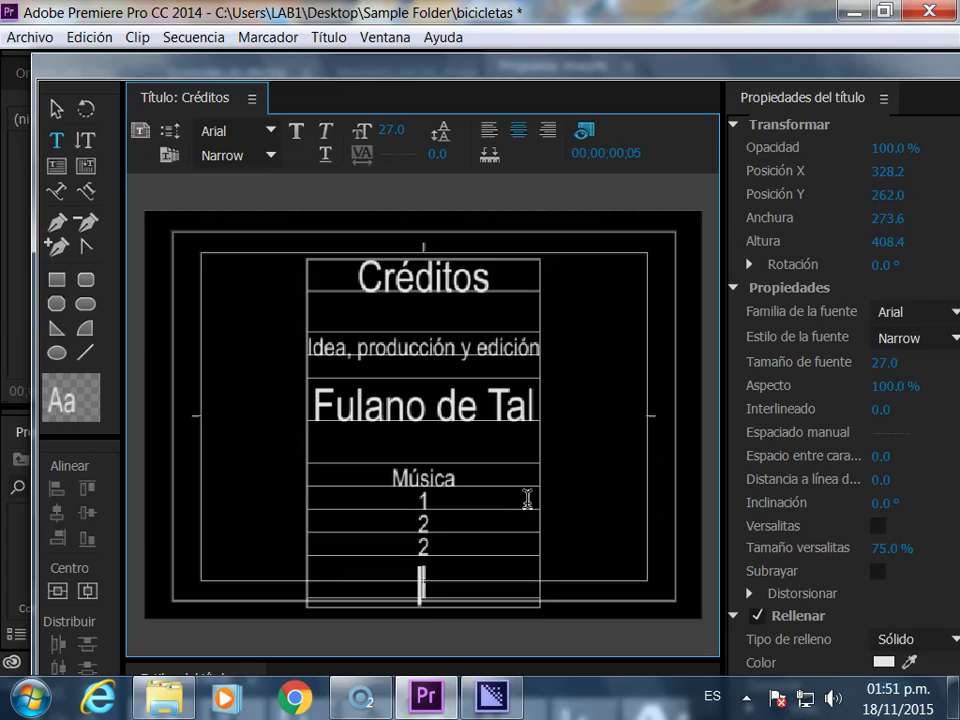
{"action": "key", "text": "BackSpace"}
{"action": "key", "text": "BackSpace"}
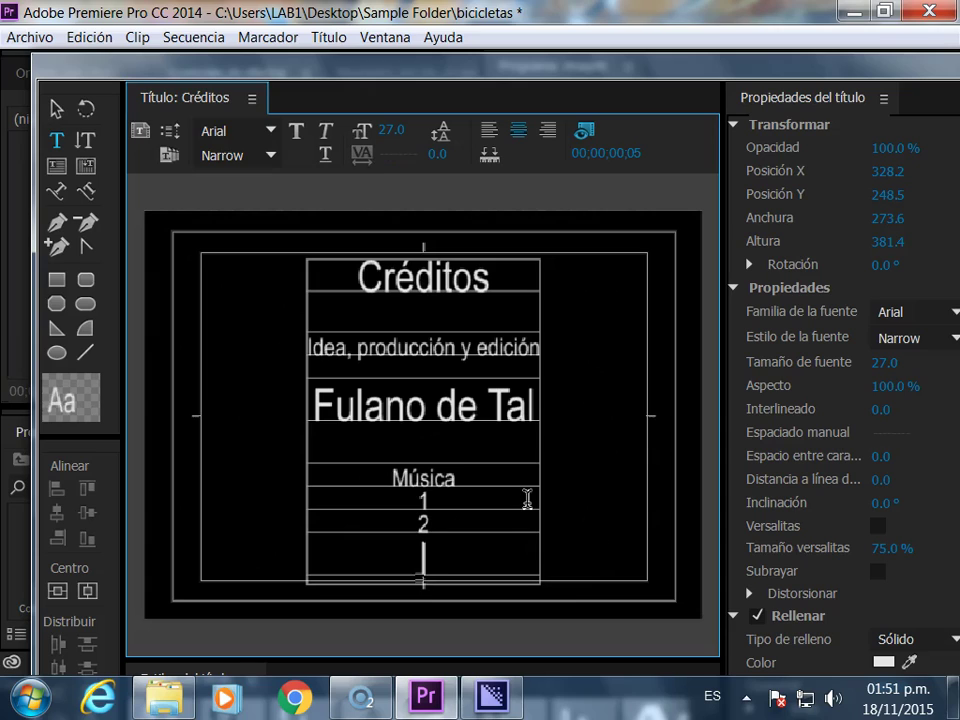
{"action": "type", "text": "3"}
{"action": "key", "text": "Return"}
{"action": "type", "text": "4"}
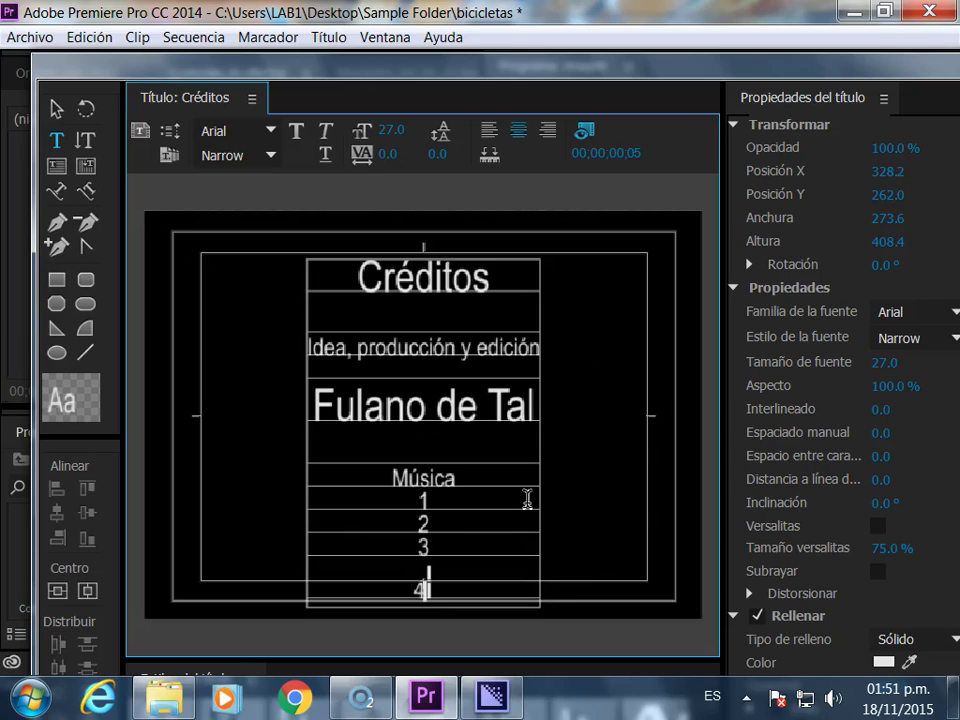
{"action": "key", "text": "Return"}
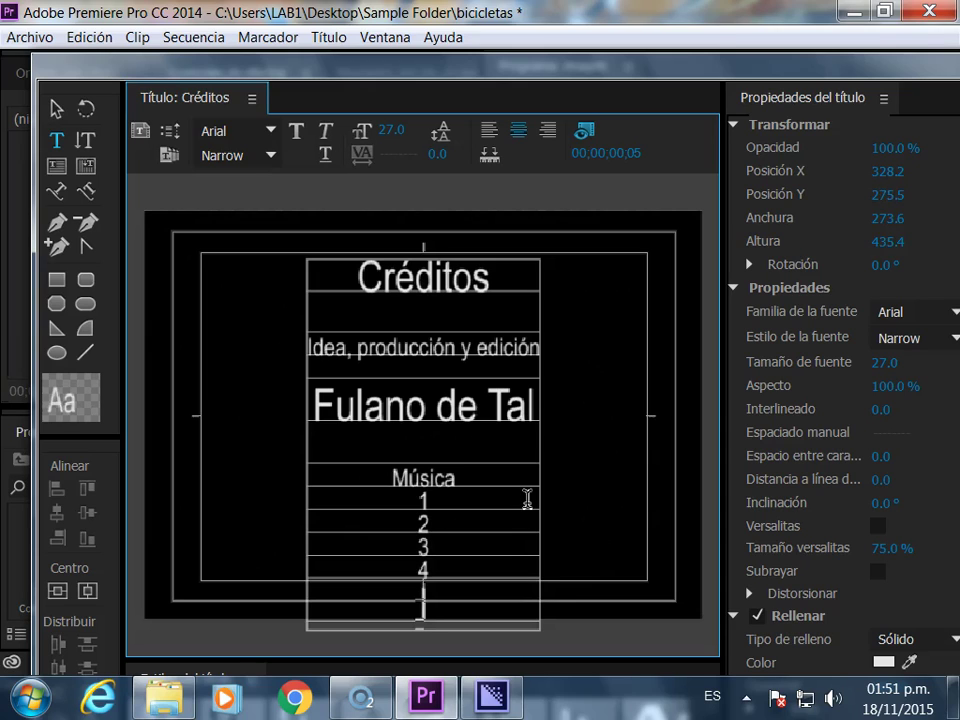
{"action": "type", "text": "50"}
{"action": "key", "text": "Return"}
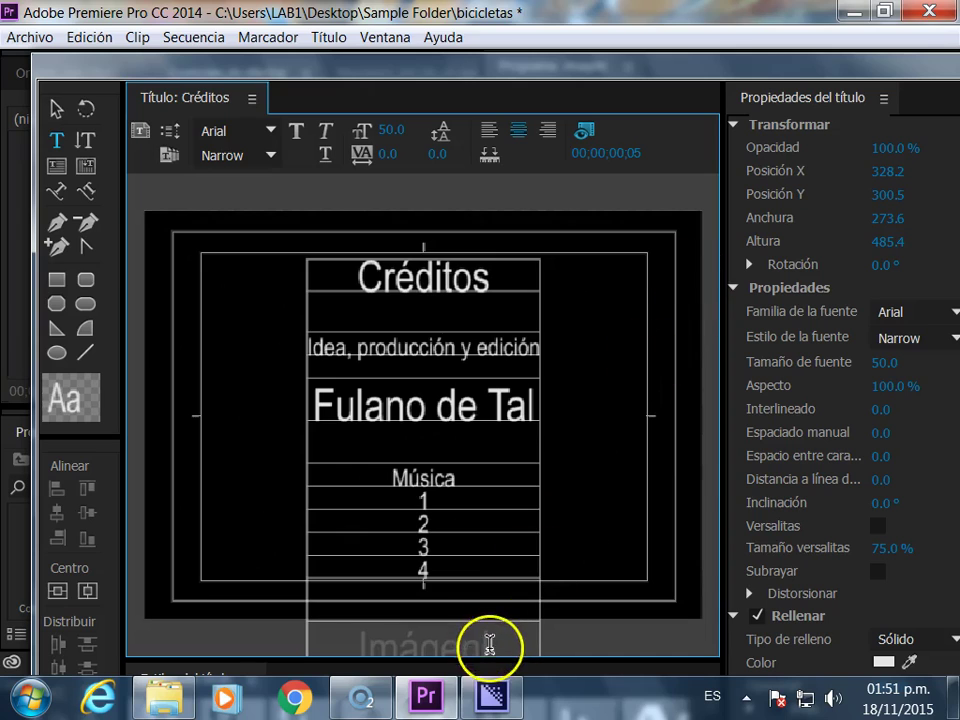
Set the Imágen line to font size 27.
{"action": "left_click_drag", "start_coordinate": [491, 637], "coordinate": [341, 626]}
{"action": "left_click", "coordinate": [900, 362]}
{"action": "type", "text": "27"}
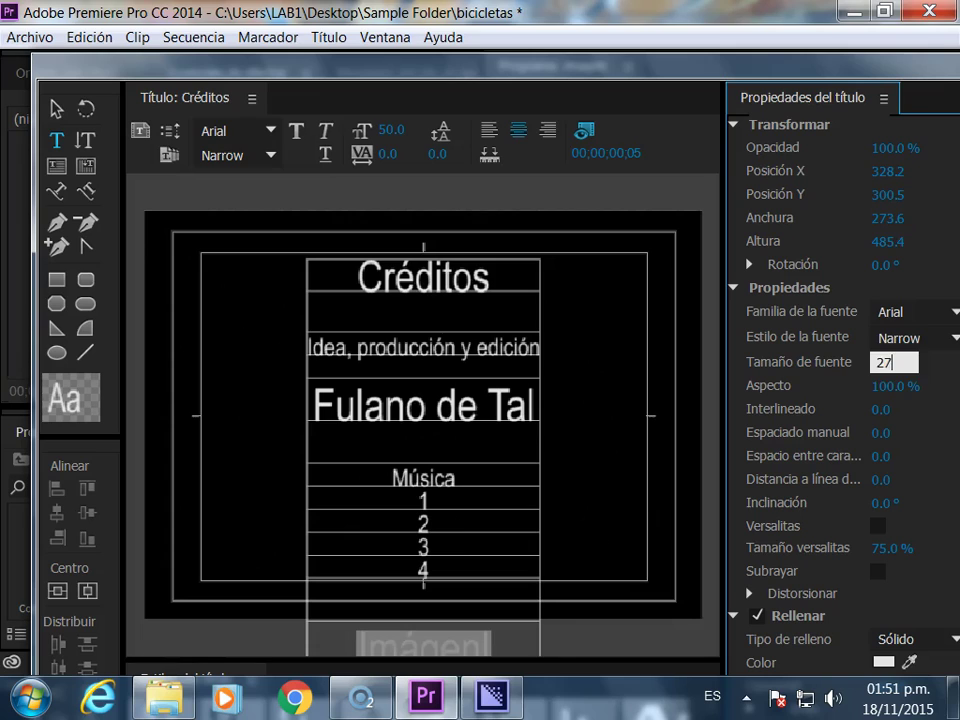
{"action": "key", "text": "Return"}
Add an Atardecer.jpg line below Imágen and move the credits text box higher.
{"action": "left_click", "coordinate": [468, 636]}
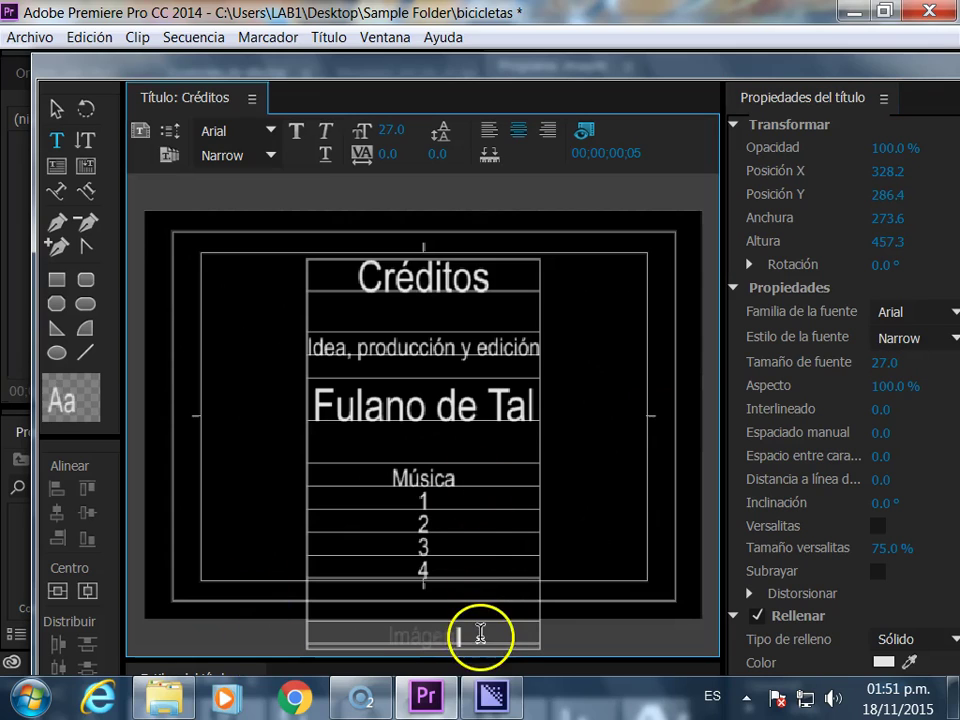
{"action": "key", "text": "Return"}
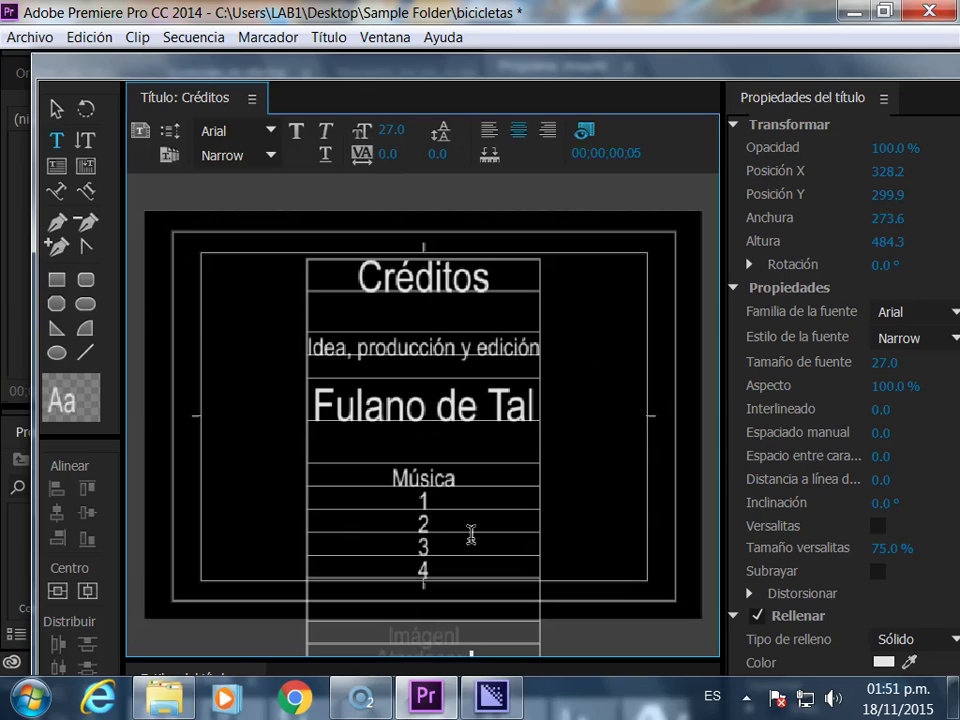
{"action": "left_click_drag", "start_coordinate": [540, 500], "coordinate": [516, 537]}
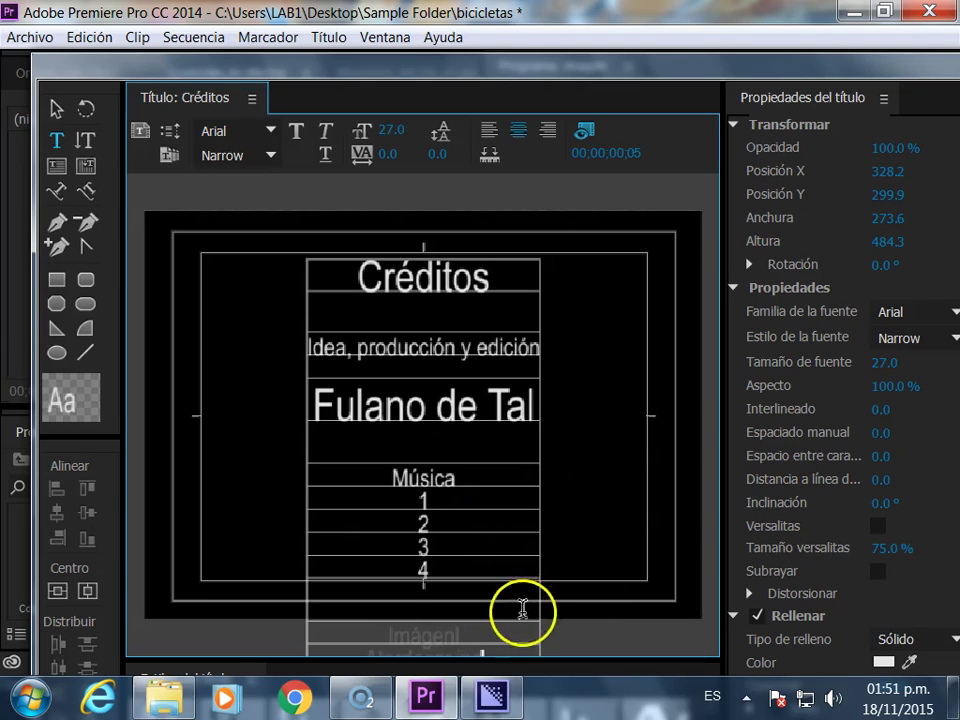
{"action": "left_click", "coordinate": [56, 108]}
{"action": "mouse_move", "coordinate": [418, 396]}
{"action": "left_mouse_down"}
{"action": "mouse_move", "coordinate": [403, 420]}
{"action": "mouse_move", "coordinate": [403, 381]}
{"action": "left_mouse_up"}
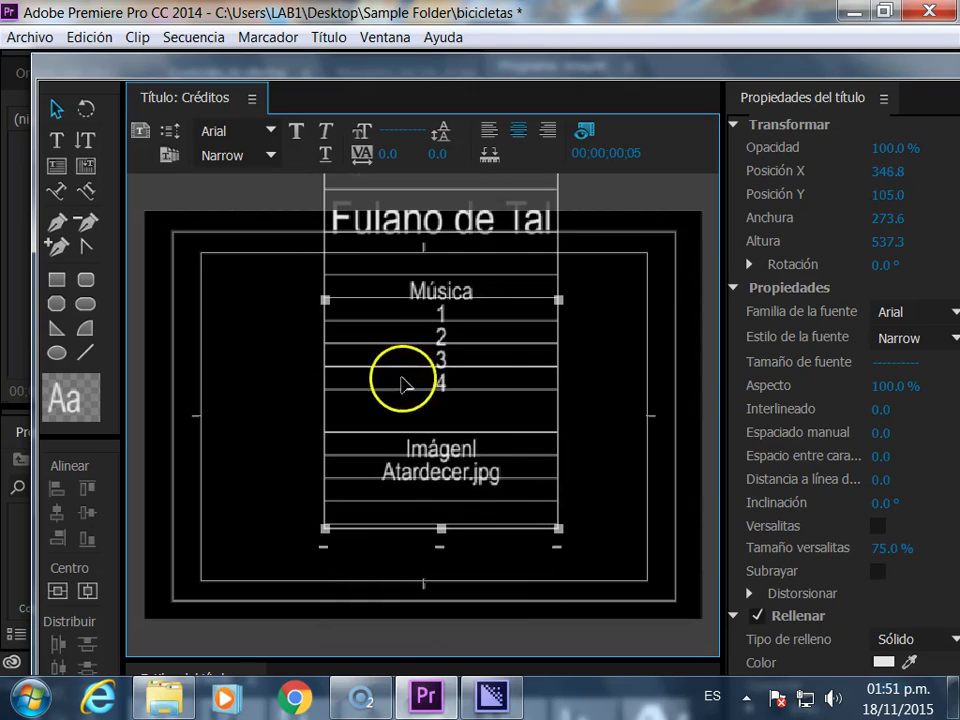
Add the Escuela, México, D.F. and 2015 lines below Atardecer.jpg.
{"action": "double_click", "coordinate": [493, 467]}
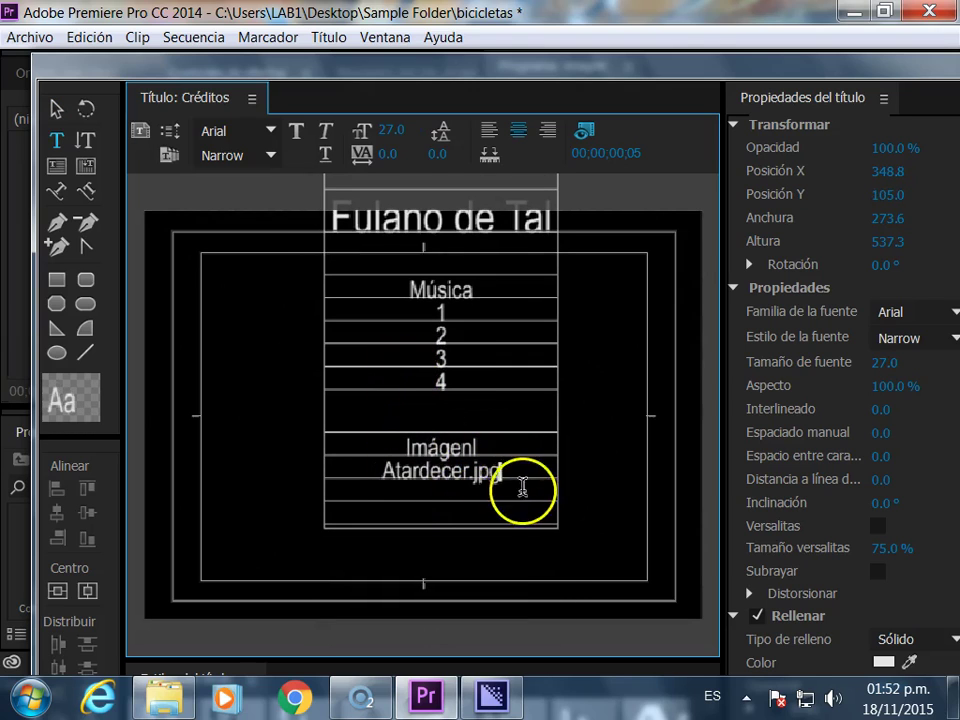
{"action": "key", "text": "Return"}
{"action": "key", "text": "Return"}
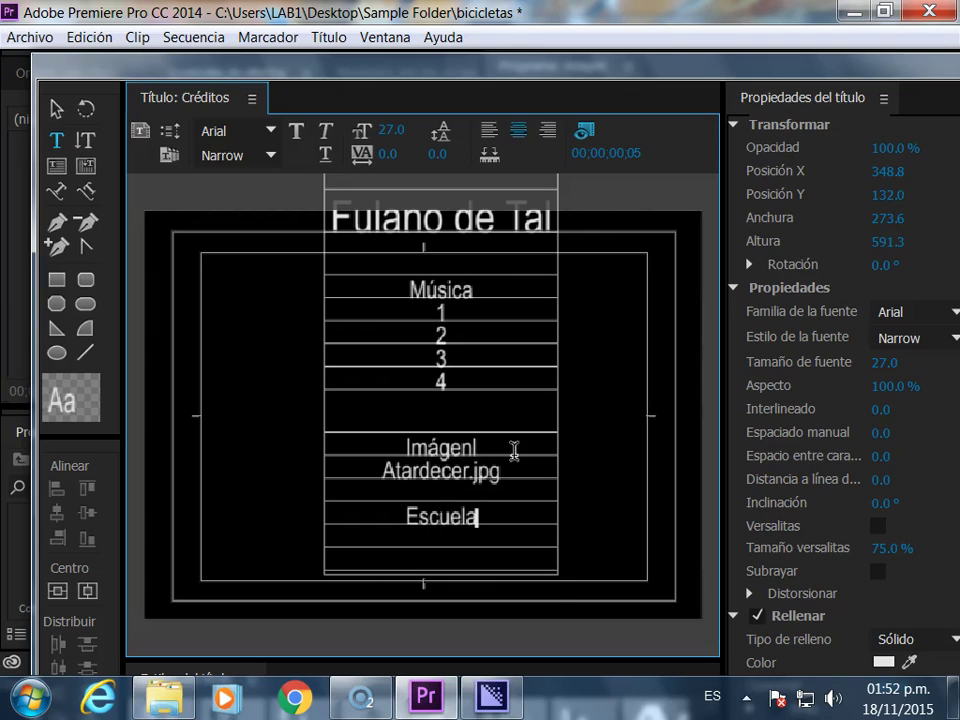
{"action": "key", "text": "Return"}
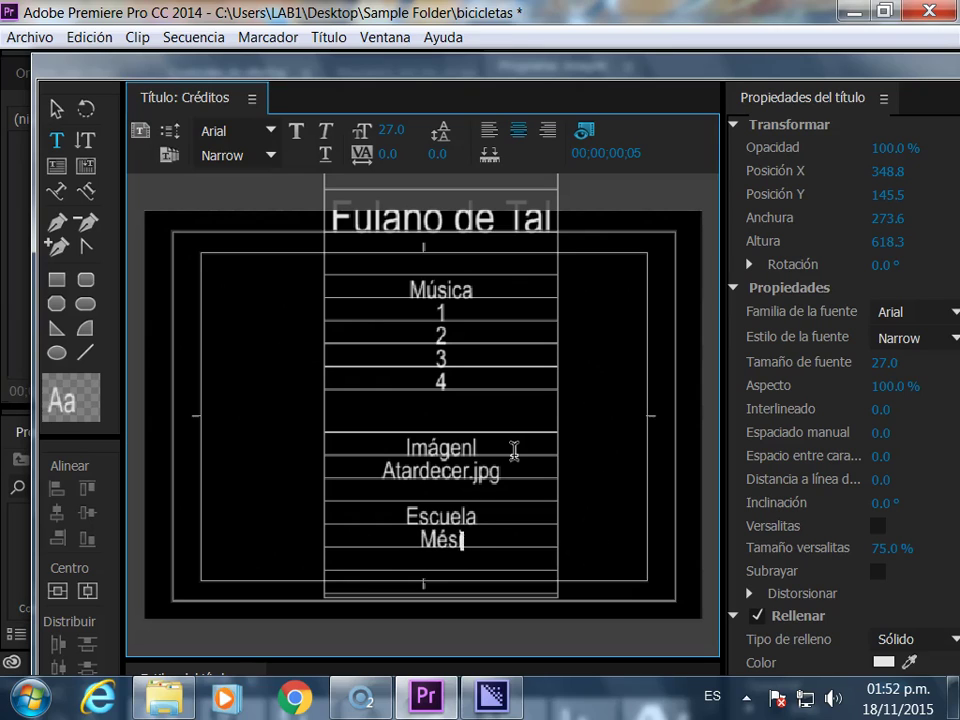
{"action": "type", "text": "México, D"}
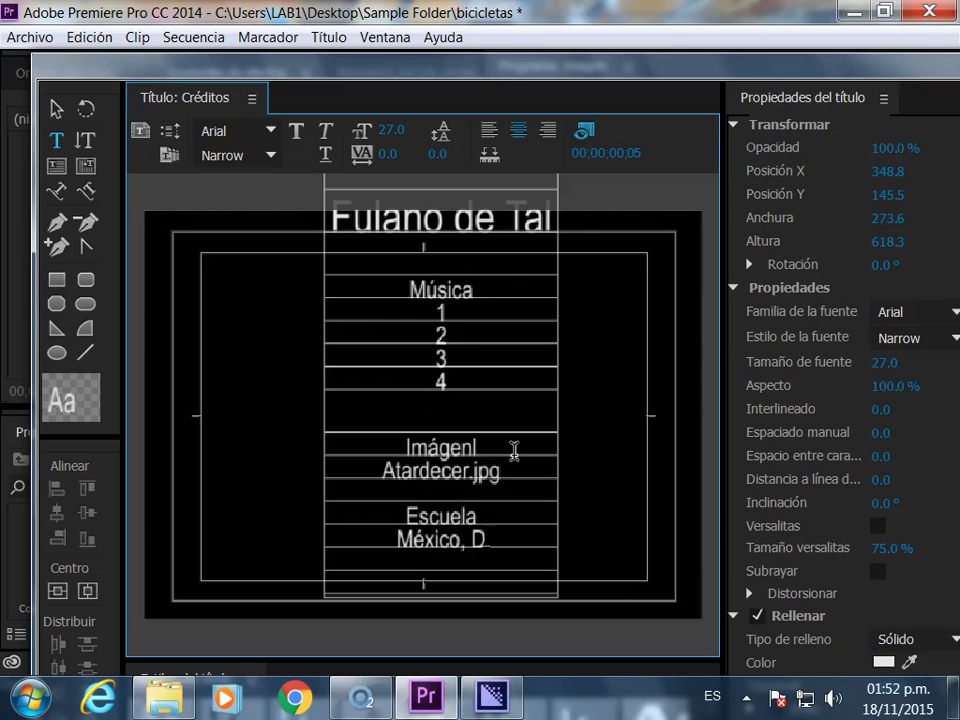
{"action": "type", "text": ".F"}
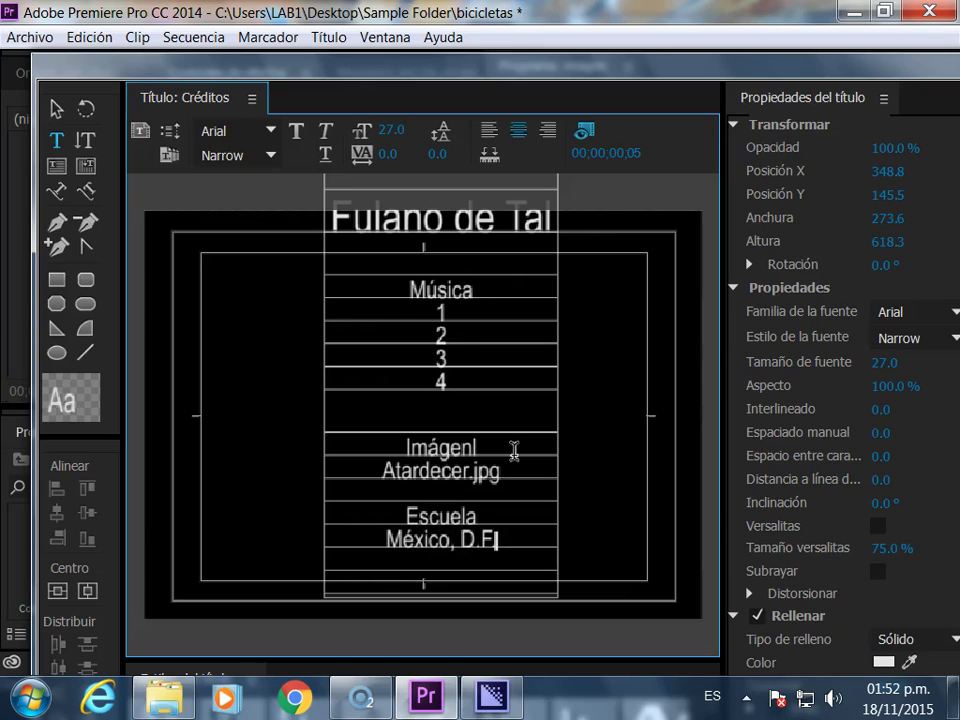
{"action": "type", "text": "."}
{"action": "key", "text": "Return"}
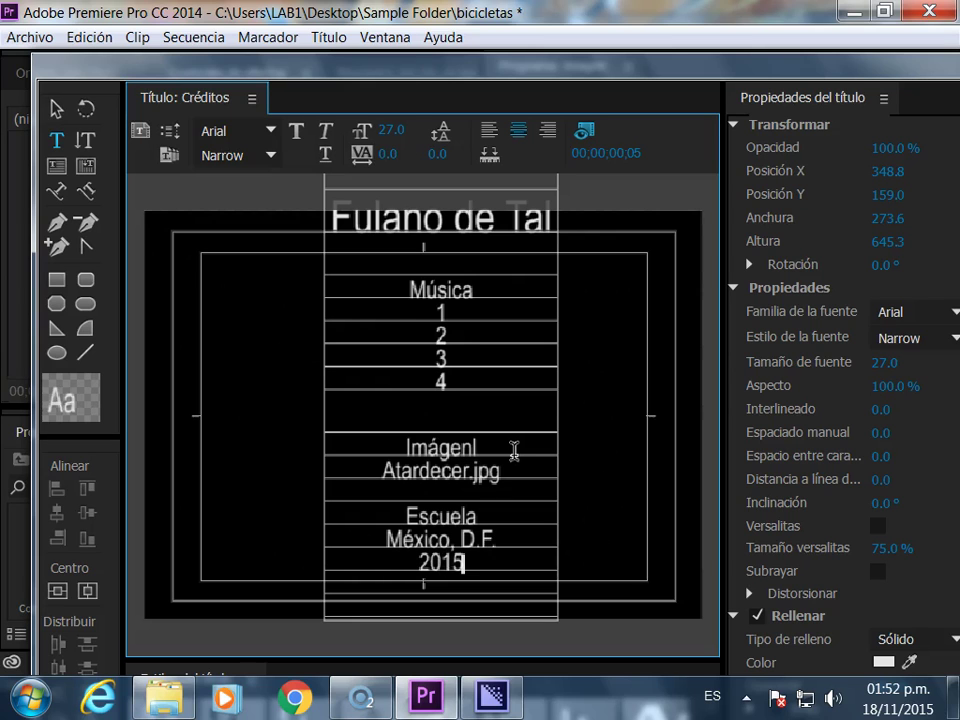
Move the credits text block so the Créditos heading shows in frame.
{"action": "left_click", "coordinate": [56, 108]}
{"action": "left_click", "coordinate": [440, 310]}
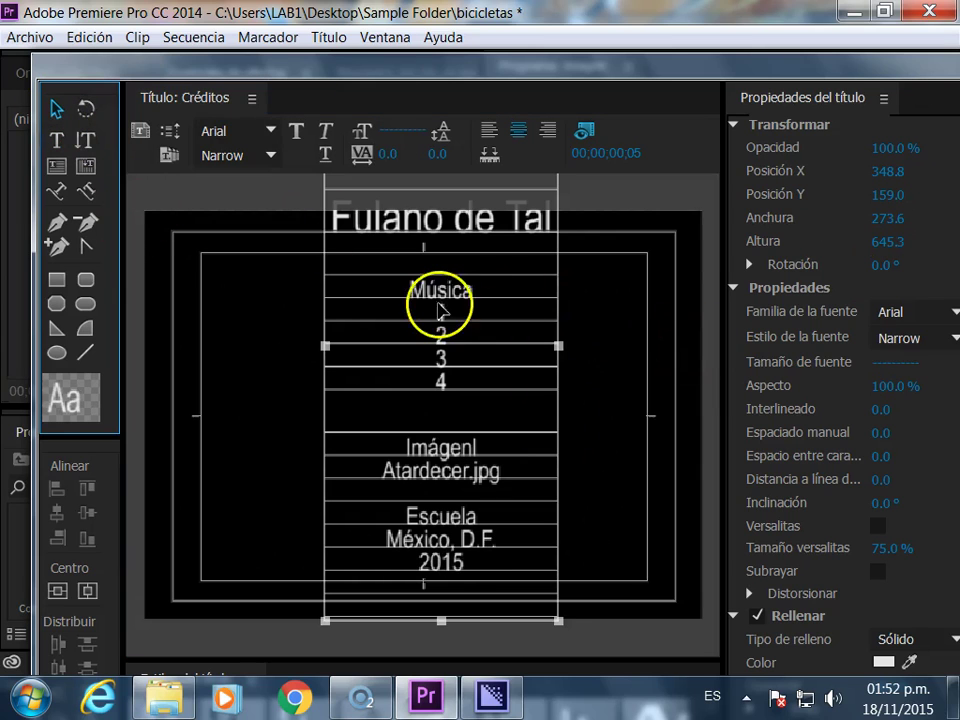
{"action": "mouse_move", "coordinate": [440, 310]}
{"action": "left_mouse_down"}
{"action": "mouse_move", "coordinate": [440, 520]}
{"action": "mouse_move", "coordinate": [413, 232]}
{"action": "left_mouse_up"}
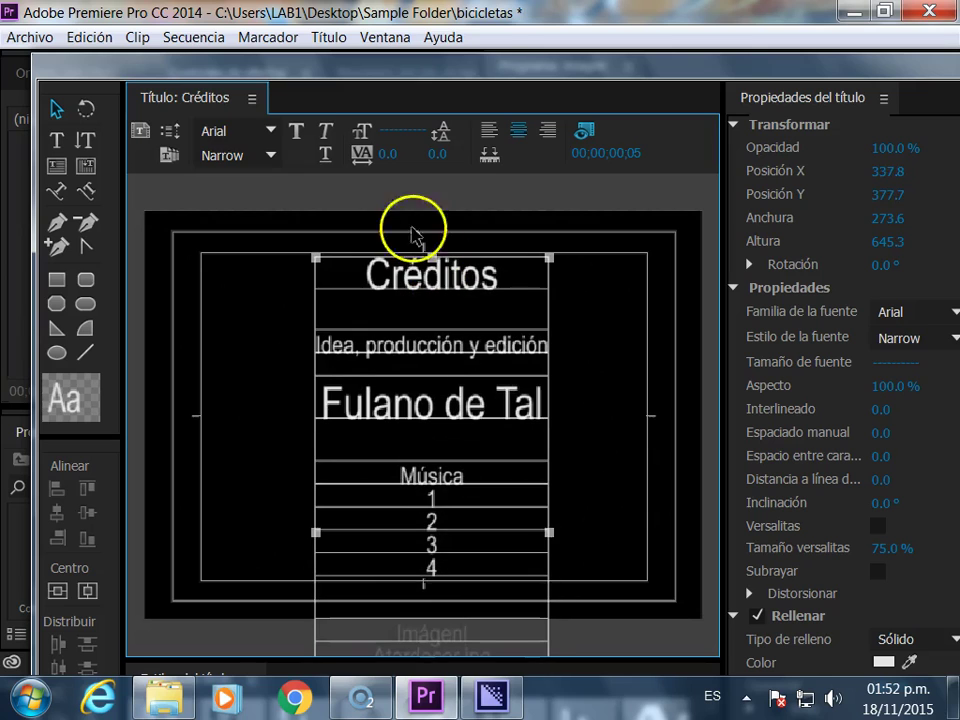
Make the Créditos title a Desplazamiento roll and push its text below the frame.
{"action": "left_click", "coordinate": [172, 140]}
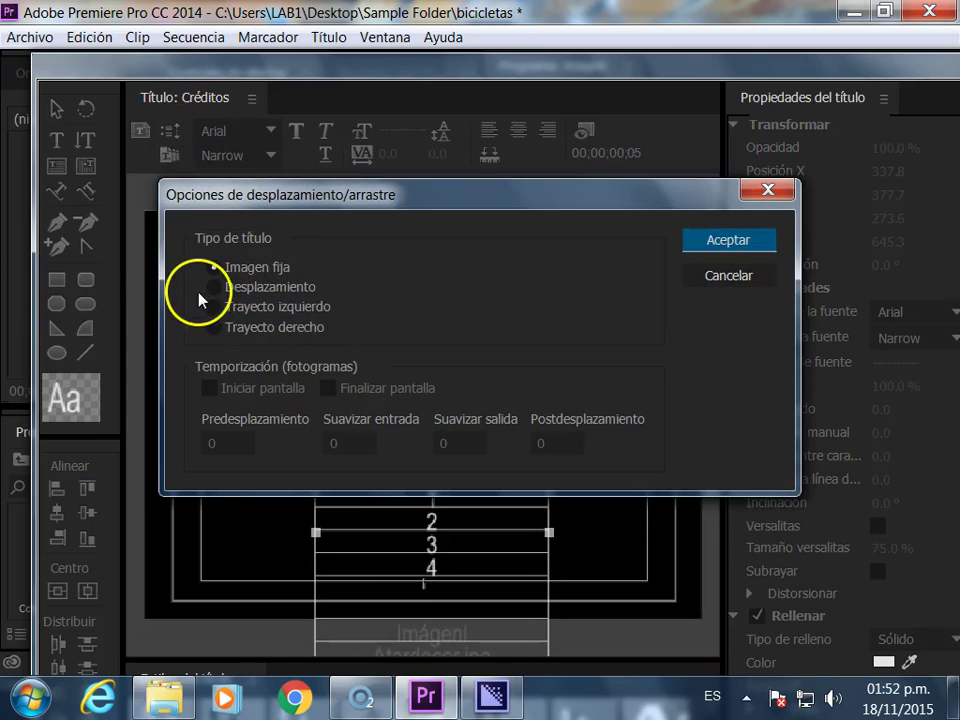
{"action": "left_click", "coordinate": [210, 287]}
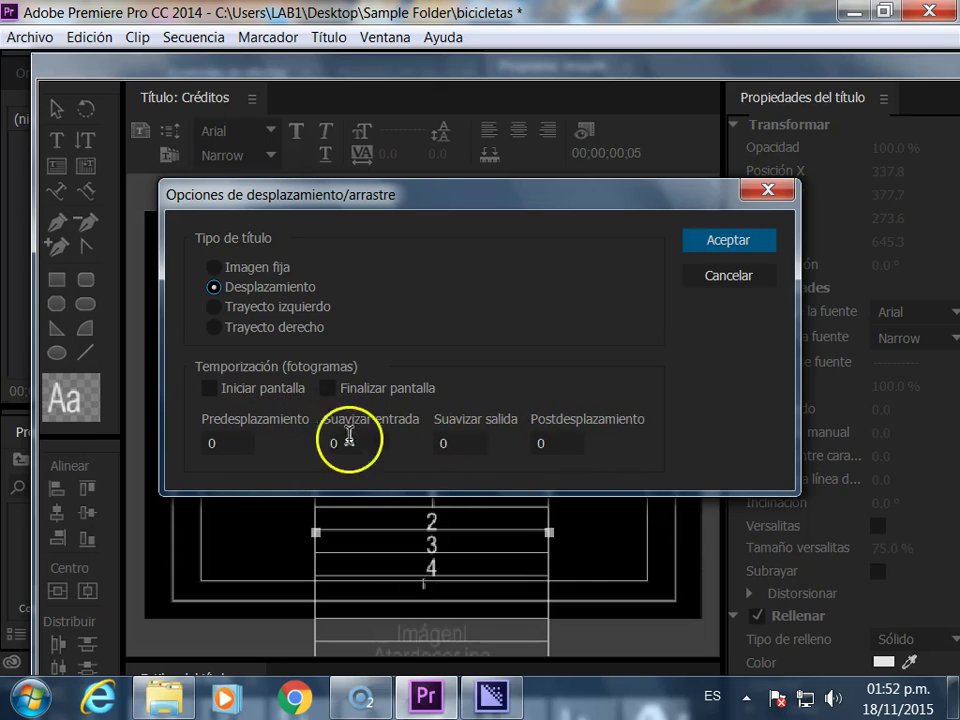
{"action": "left_click", "coordinate": [724, 245]}
{"action": "scroll", "coordinate": [400, 497], "scroll_direction": "up", "scroll_amount": 3}
{"action": "mouse_move", "coordinate": [400, 497]}
{"action": "left_mouse_down"}
{"action": "mouse_move", "coordinate": [415, 490]}
{"action": "mouse_move", "coordinate": [405, 571]}
{"action": "left_mouse_up"}
Close the title designer and place the Sublimar title at the start of V1.
{"action": "left_click_drag", "start_coordinate": [727, 77], "coordinate": [683, 161]}
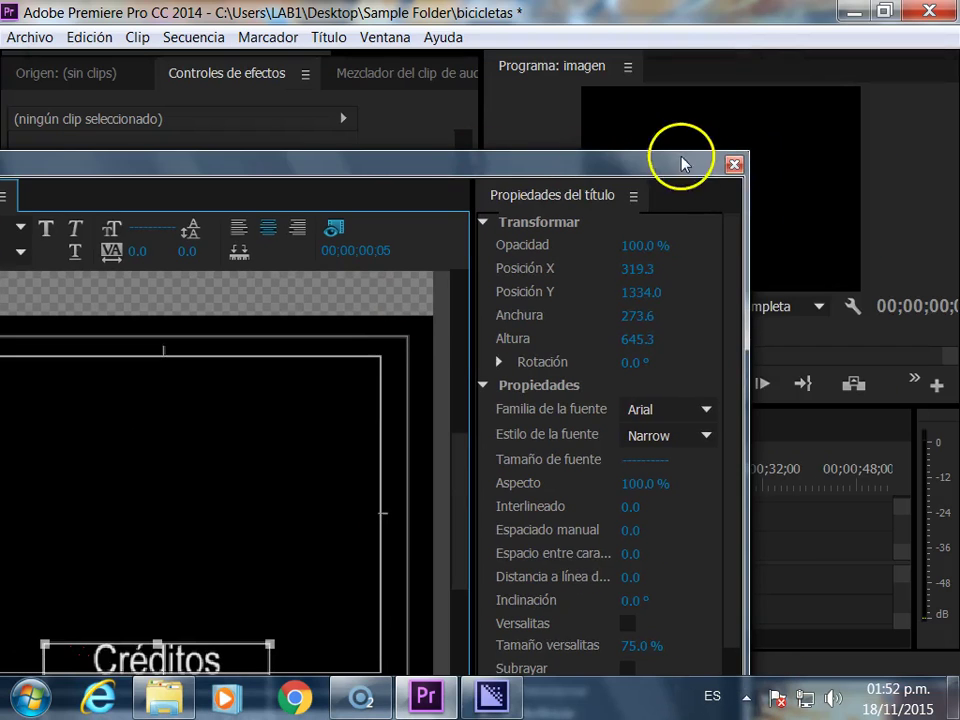
{"action": "left_click", "coordinate": [733, 165]}
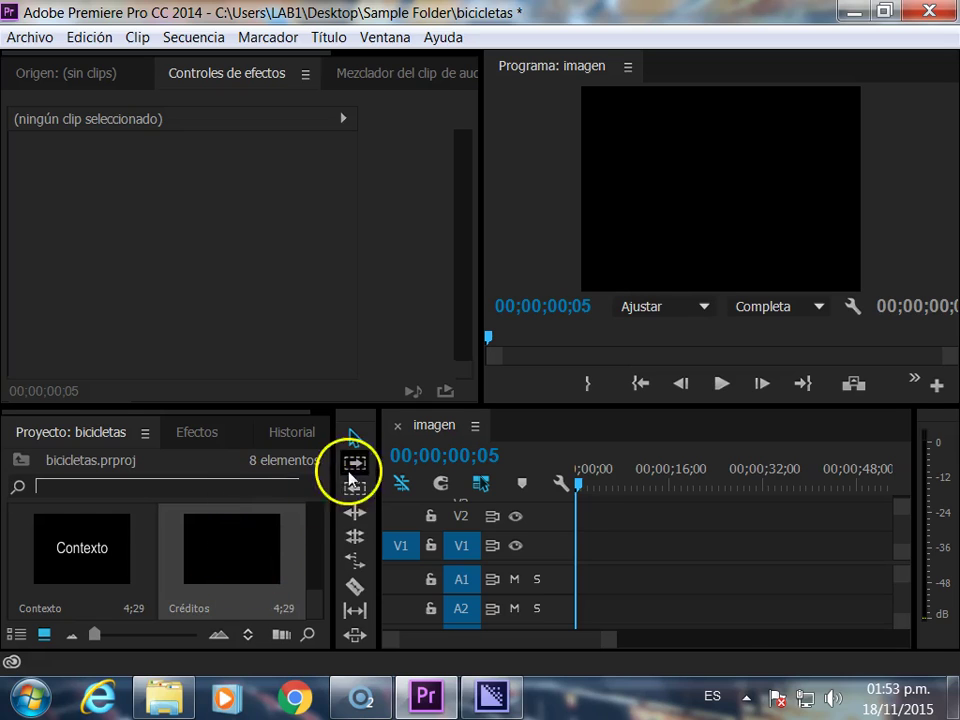
{"action": "left_click", "coordinate": [575, 487]}
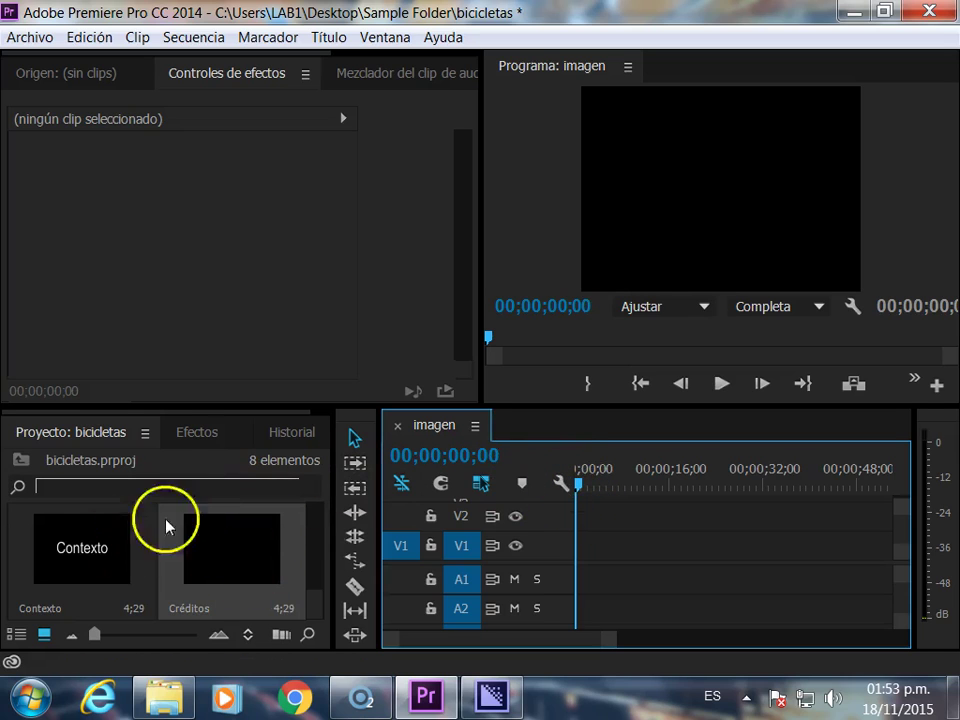
{"action": "scroll", "coordinate": [303, 557], "scroll_direction": "down", "scroll_amount": 2}
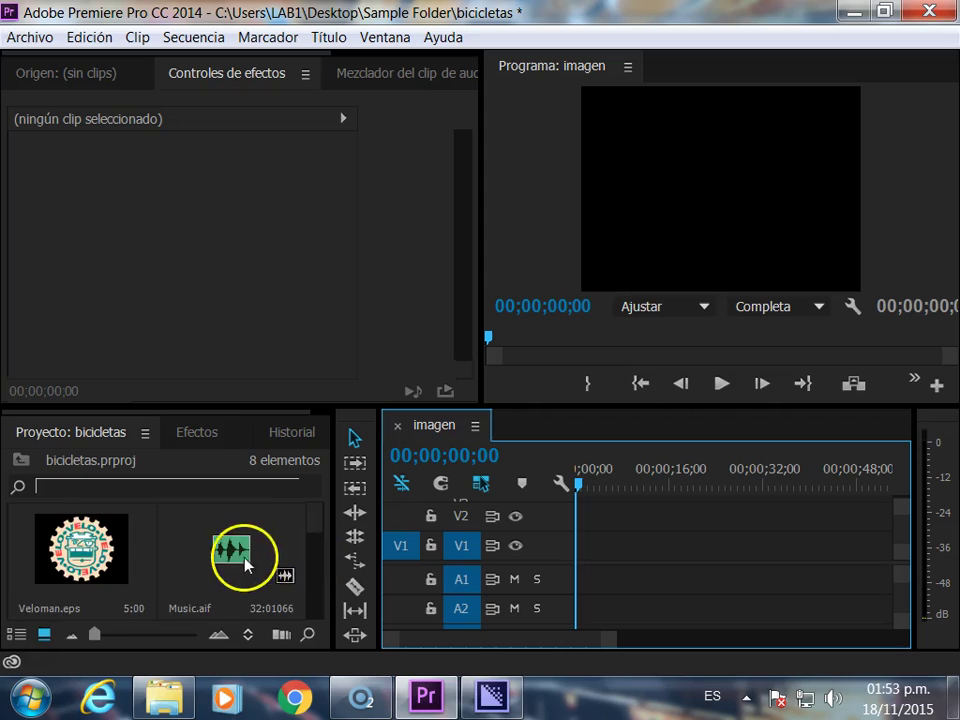
{"action": "scroll", "coordinate": [255, 565], "scroll_direction": "down", "scroll_amount": 2}
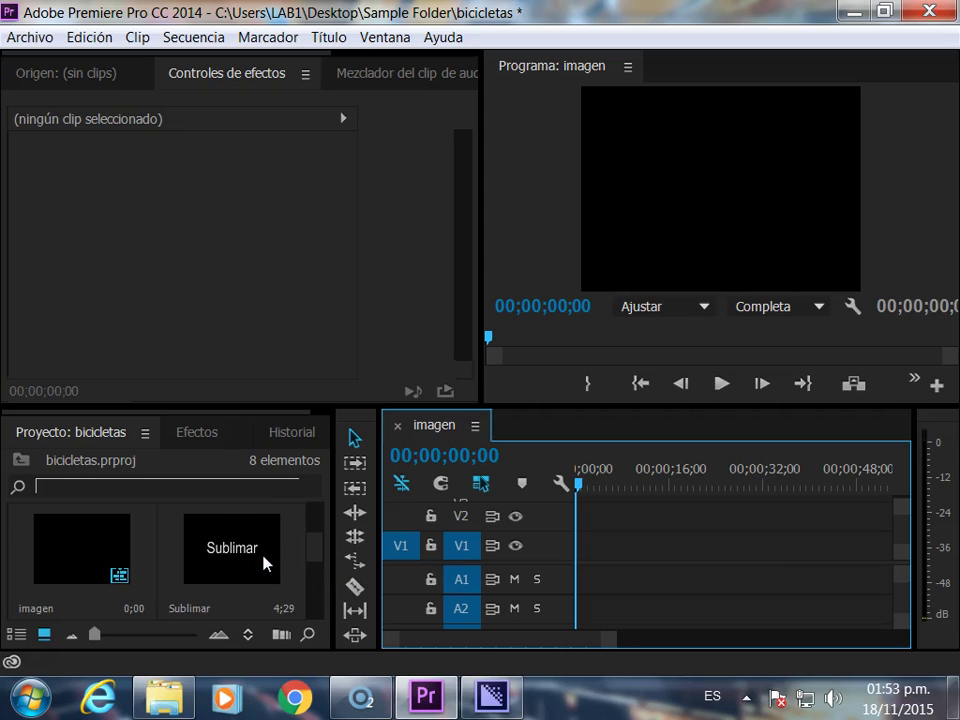
{"action": "left_click_drag", "start_coordinate": [221, 545], "coordinate": [565, 543]}
Place Veloman.eps on V1 right after the Sublimar title.
{"action": "left_click_drag", "start_coordinate": [578, 483], "coordinate": [597, 483]}
{"action": "scroll", "coordinate": [125, 547], "scroll_direction": "down", "scroll_amount": 2}
{"action": "left_click_drag", "start_coordinate": [86, 546], "coordinate": [600, 548]}
Set the Veloman.eps clip's Velocidad/duración to 00;00;15;00.
{"action": "right_click", "coordinate": [617, 551]}
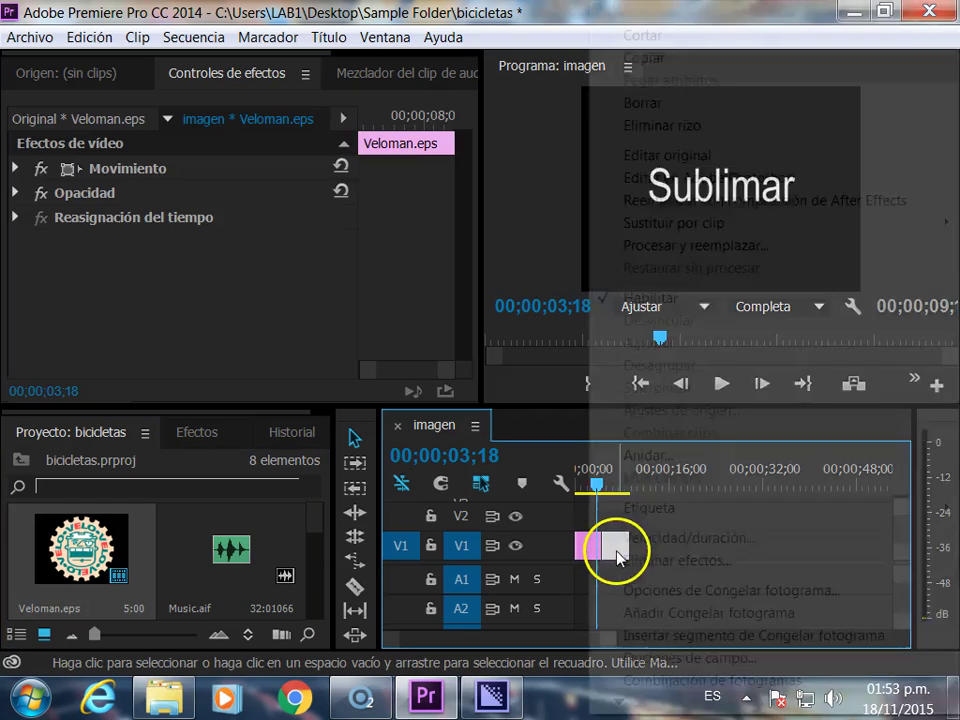
{"action": "left_click", "coordinate": [676, 538]}
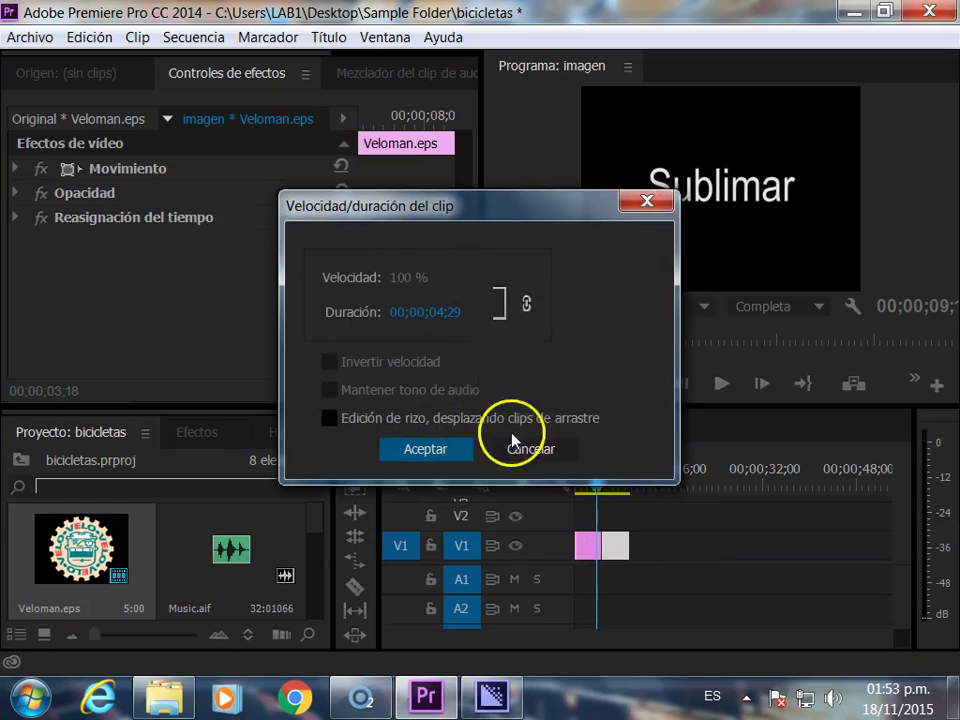
{"action": "left_click", "coordinate": [449, 321]}
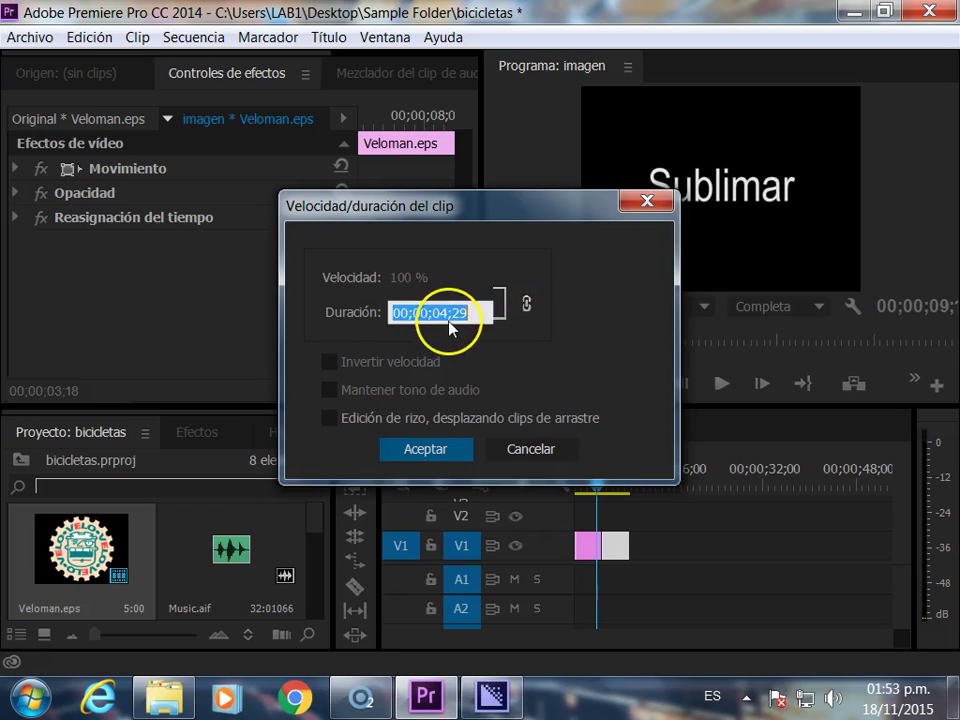
{"action": "left_click", "coordinate": [445, 312]}
{"action": "key", "text": "BackSpace"}
{"action": "key", "text": "BackSpace"}
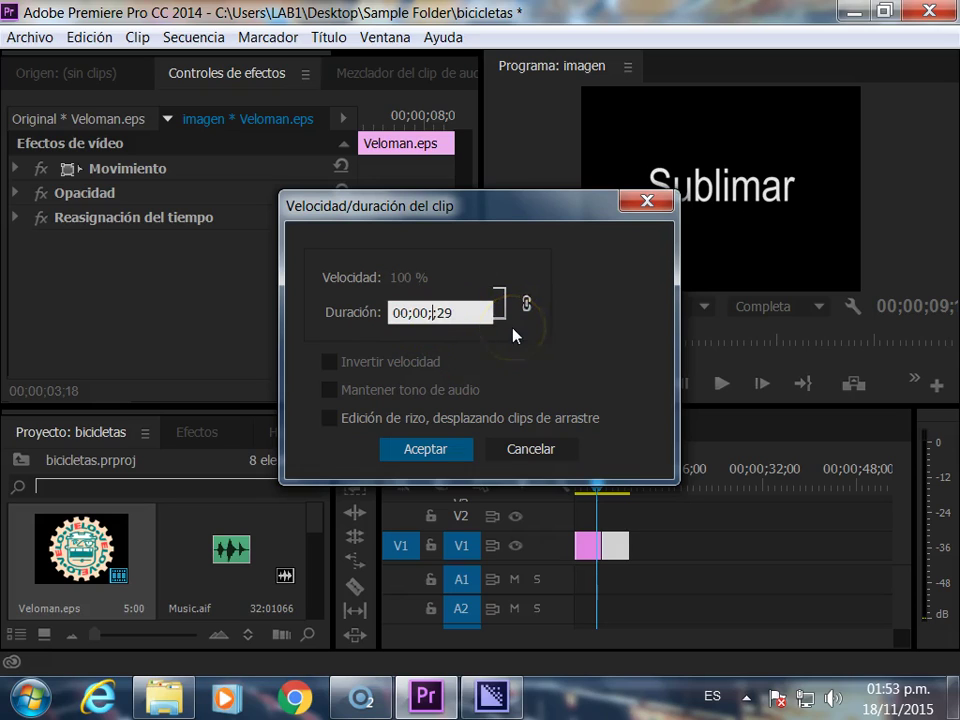
{"action": "type", "text": "15;"}
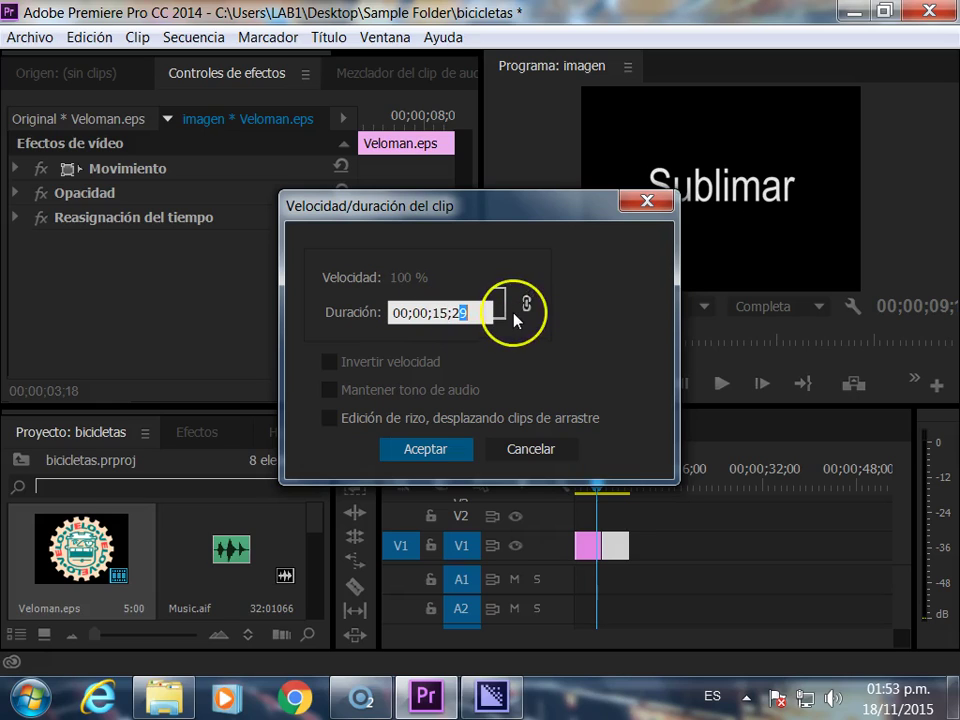
{"action": "key", "text": "BackSpace"}
{"action": "key", "text": "BackSpace"}
{"action": "type", "text": "00"}
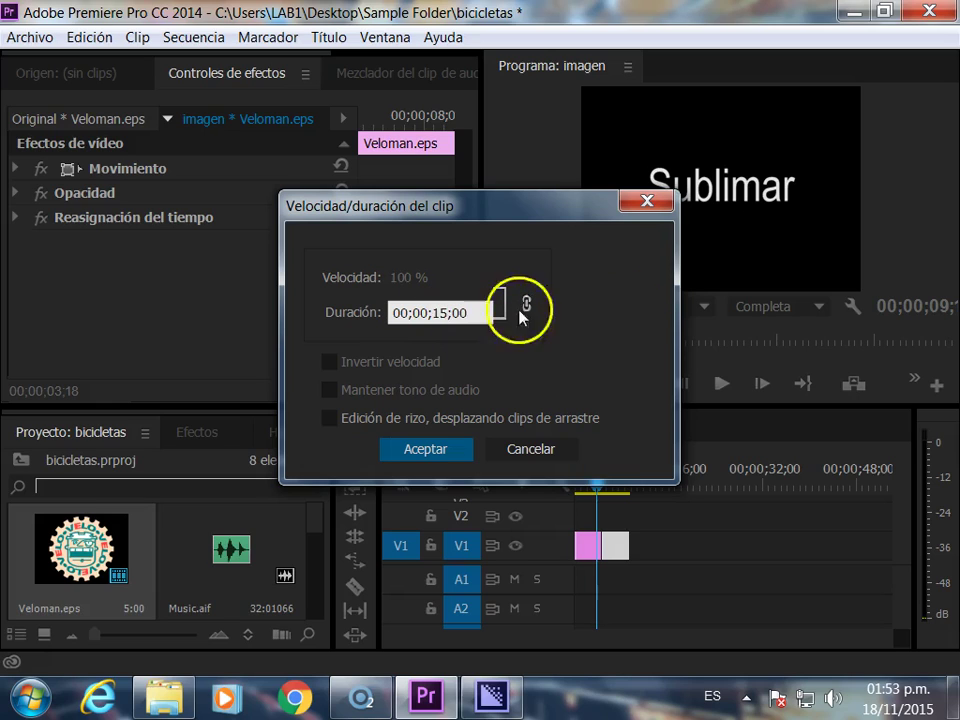
{"action": "left_click", "coordinate": [452, 450]}
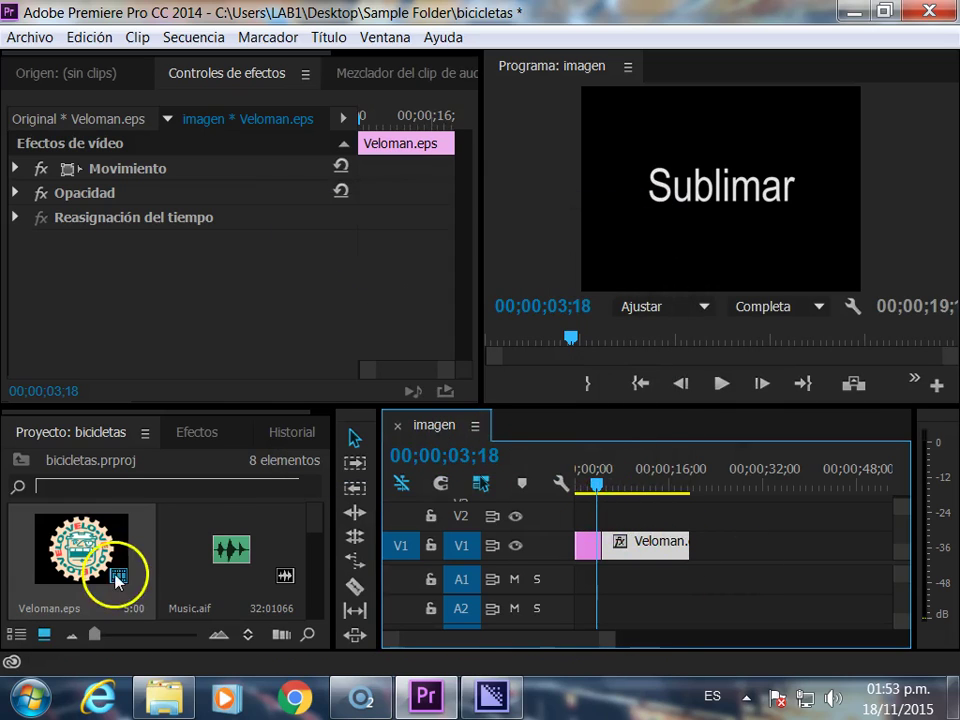
Lay Music.aif on A1 aligned beneath the Veloman clip.
{"action": "left_click", "coordinate": [230, 551]}
{"action": "left_click_drag", "start_coordinate": [230, 551], "coordinate": [597, 582]}
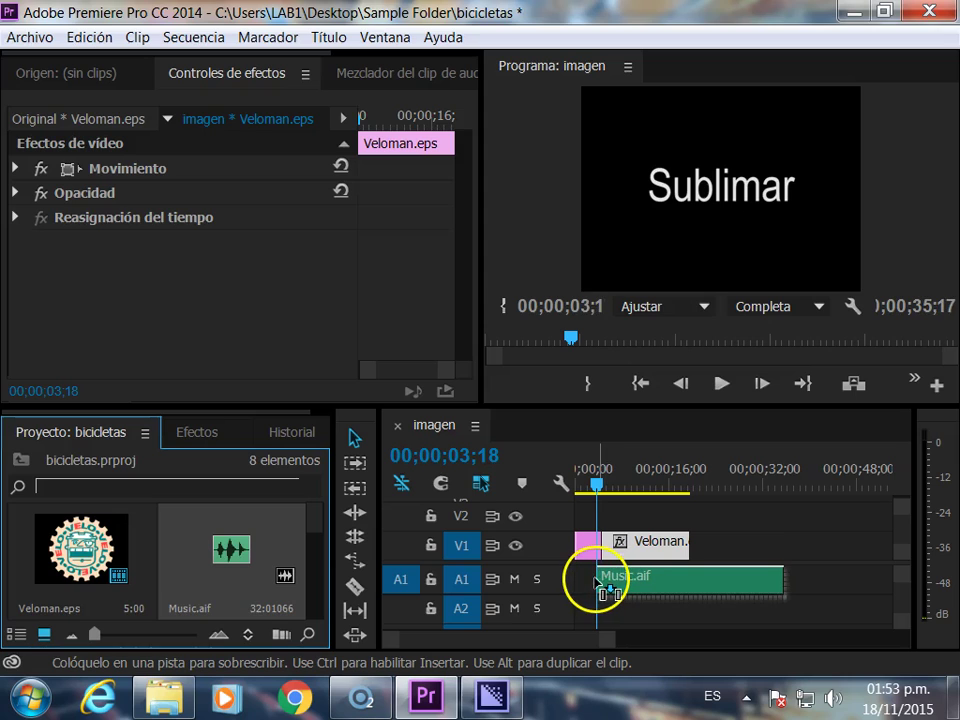
{"action": "left_click_drag", "start_coordinate": [597, 582], "coordinate": [603, 585]}
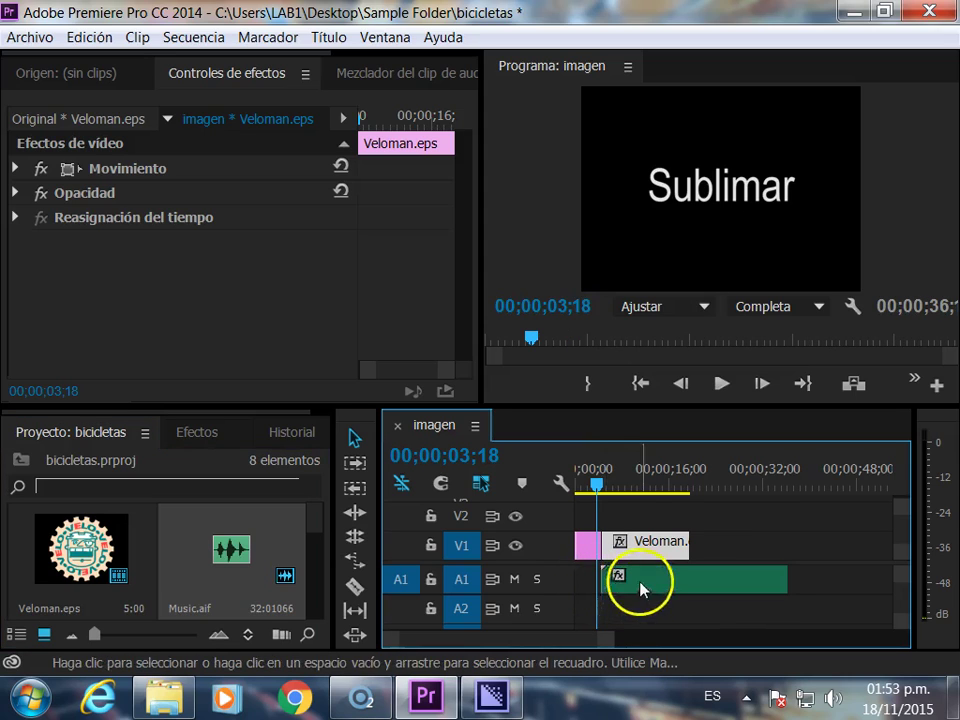
Cut the music at Veloman's end (00;00;19;17) and delete the leftover part.
{"action": "left_click_drag", "start_coordinate": [590, 484], "coordinate": [688, 472]}
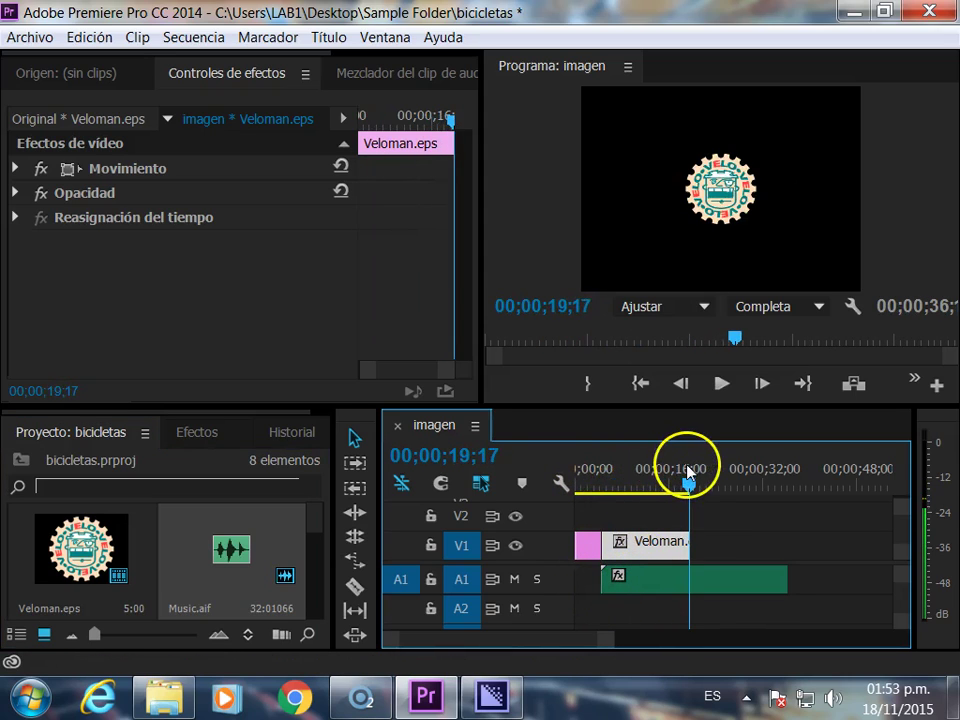
{"action": "key", "text": "c"}
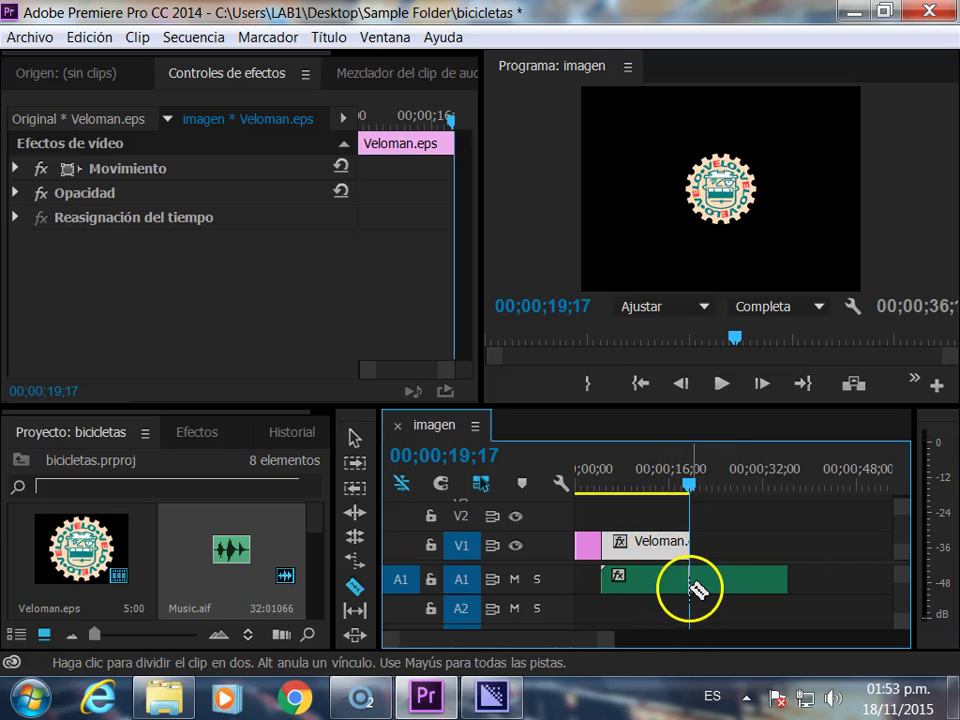
{"action": "key", "text": "v"}
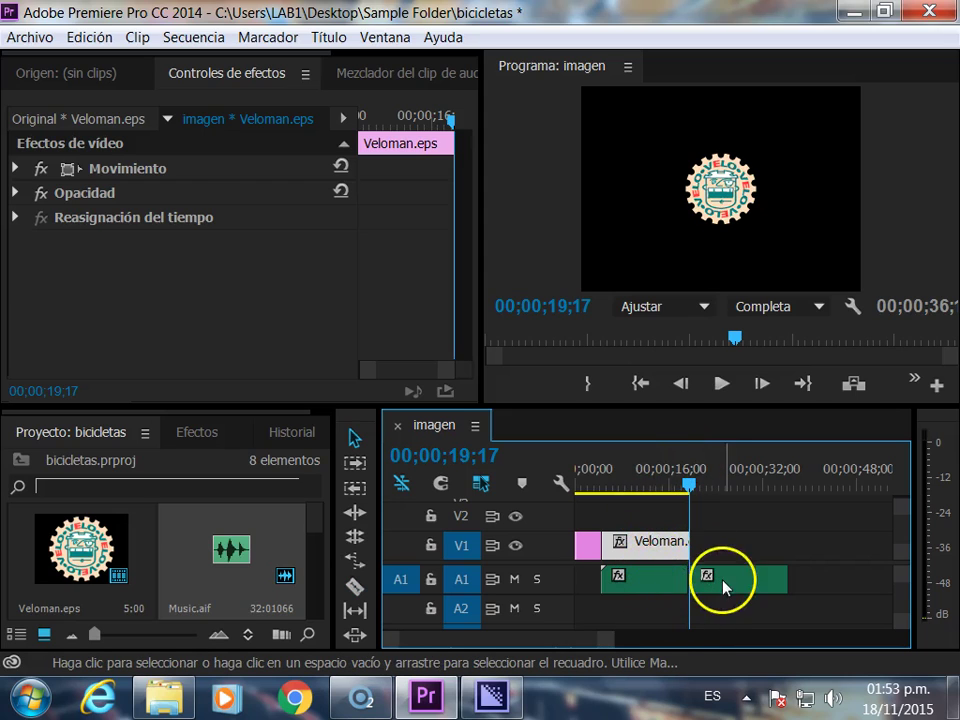
{"action": "left_click", "coordinate": [722, 579]}
{"action": "key", "text": "Delete"}
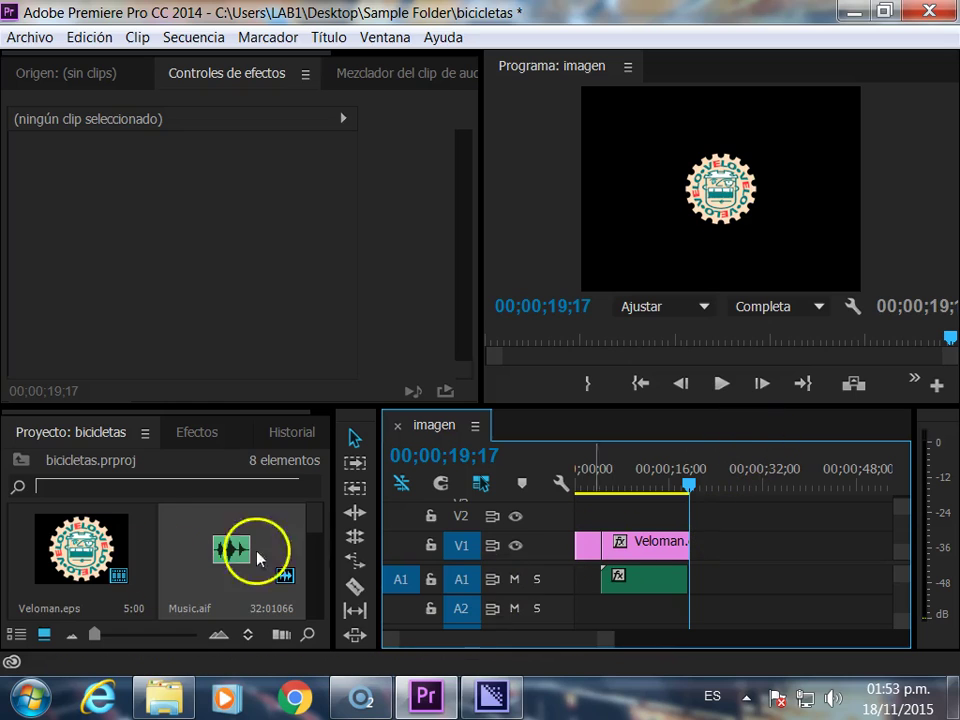
Place the Disminuir title on V1 after the Veloman clip.
{"action": "scroll", "coordinate": [270, 568], "scroll_direction": "down", "scroll_amount": 3}
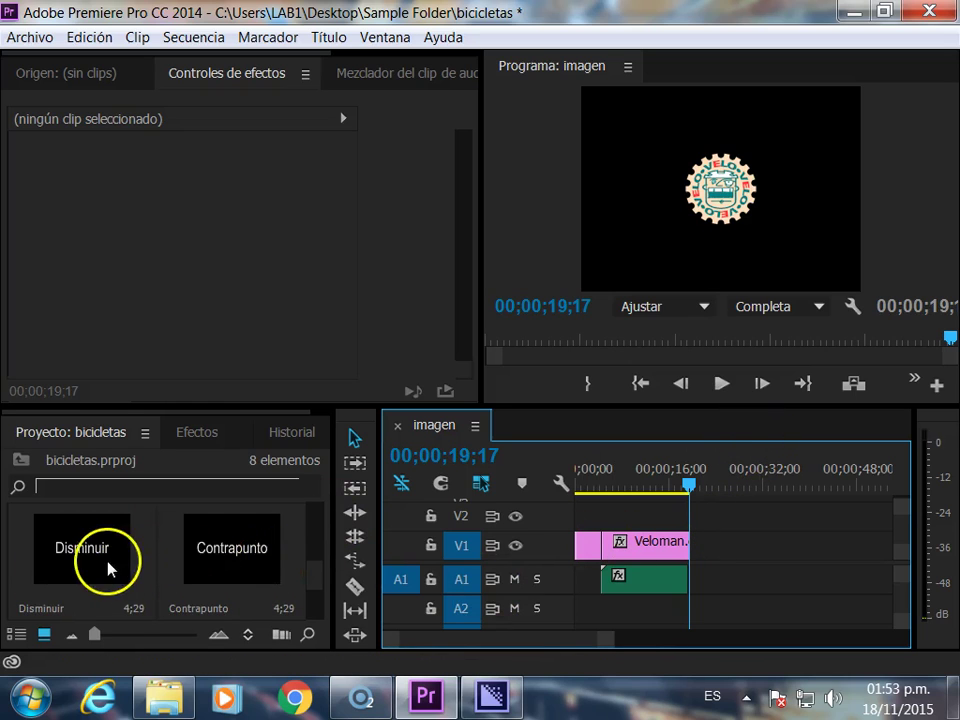
{"action": "left_click_drag", "start_coordinate": [108, 568], "coordinate": [690, 545]}
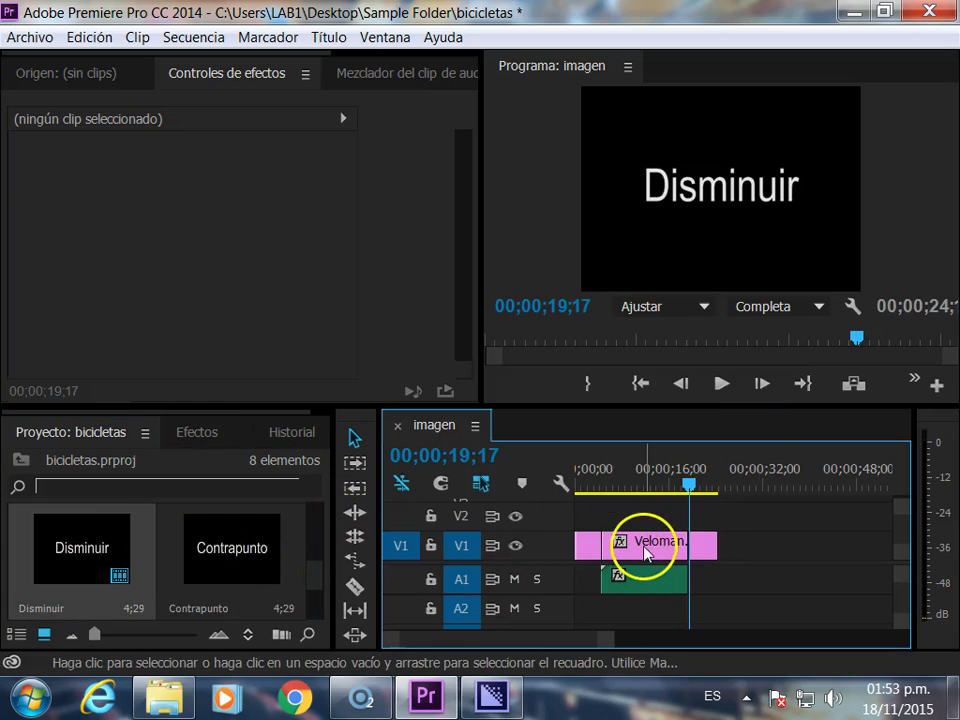
{"action": "left_click", "coordinate": [645, 553]}
{"action": "right_click", "coordinate": [643, 549]}
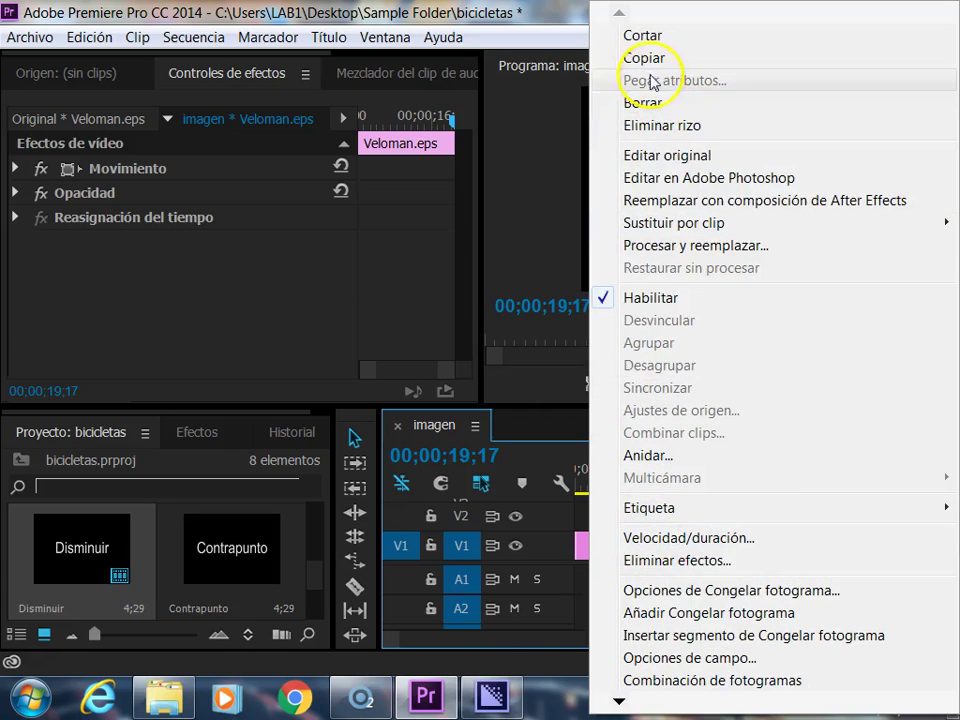
{"action": "key", "text": "Escape"}
{"action": "right_click", "coordinate": [733, 546]}
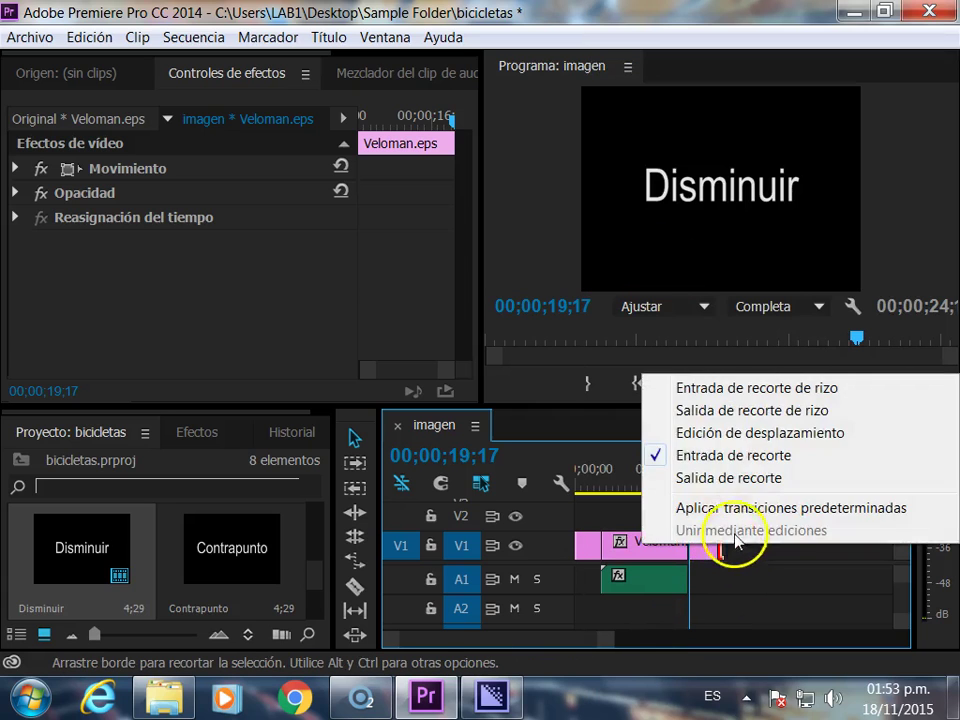
{"action": "left_click", "coordinate": [595, 492]}
Paste another Veloman clip at the sequence end, 24;17.
{"action": "left_click", "coordinate": [789, 557]}
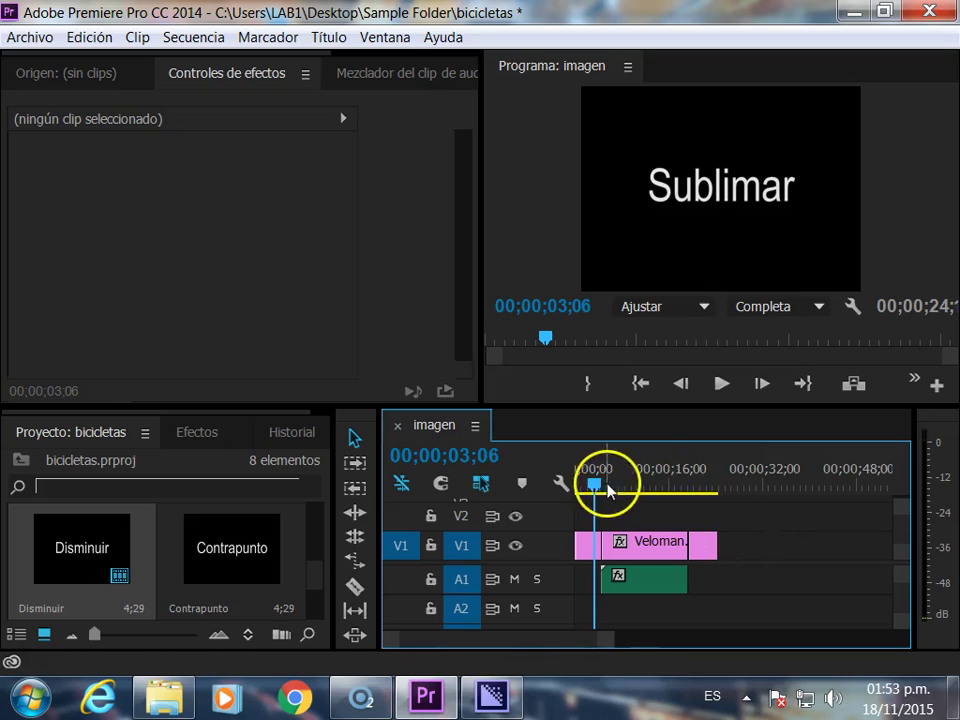
{"action": "left_click_drag", "start_coordinate": [609, 488], "coordinate": [724, 486]}
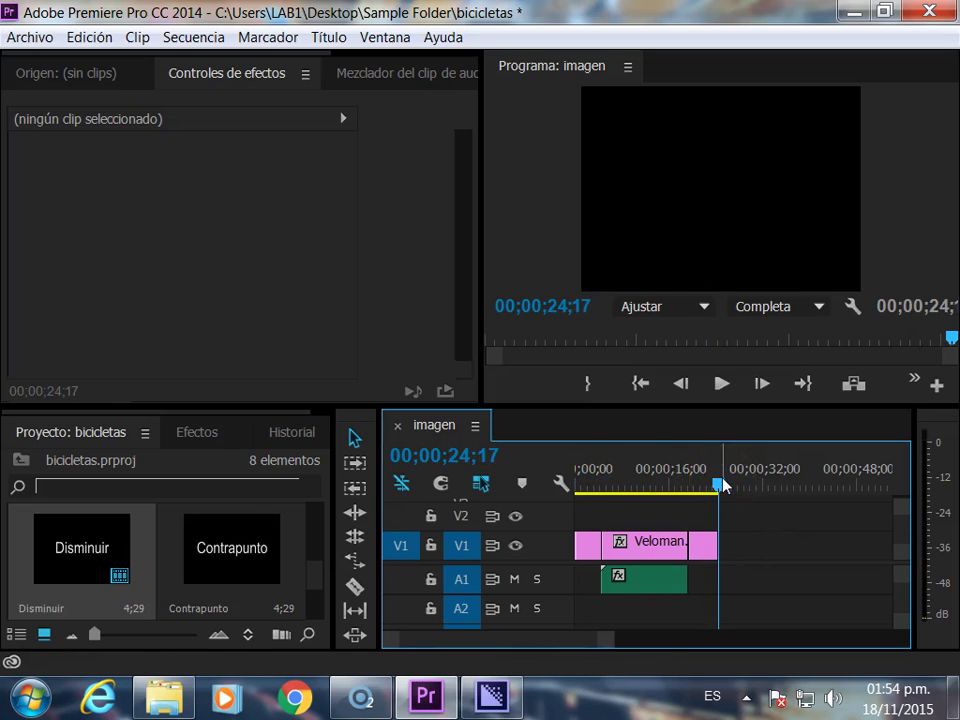
{"action": "key", "text": "ctrl+v"}
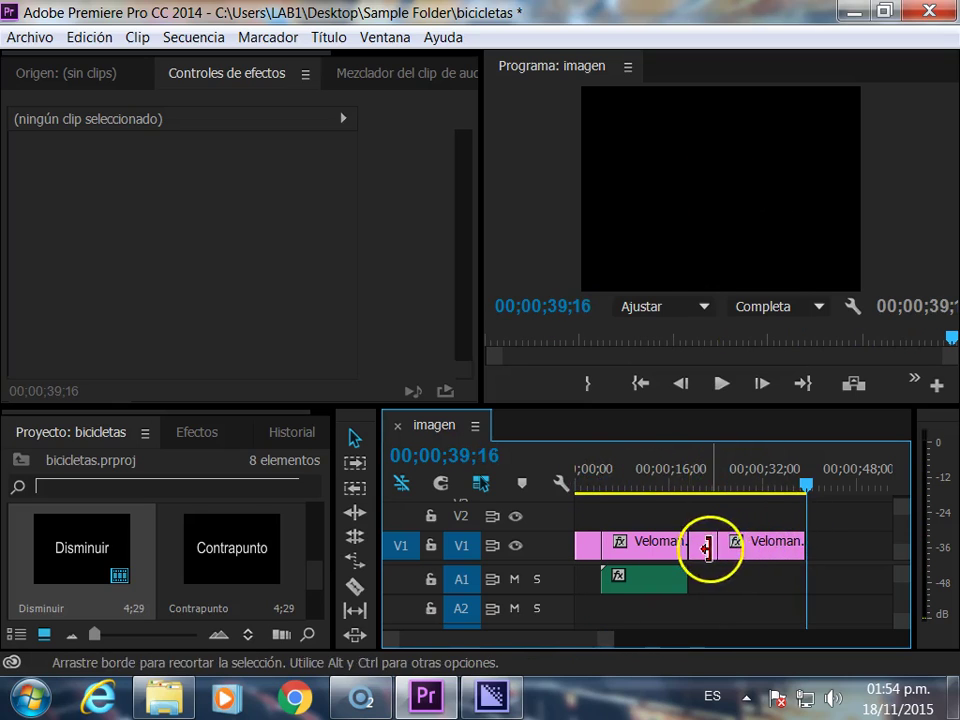
Add the Contrapunto title to V1, followed by another pasted Veloman clip.
{"action": "left_click_drag", "start_coordinate": [249, 556], "coordinate": [812, 562]}
{"action": "left_click_drag", "start_coordinate": [808, 486], "coordinate": [836, 486]}
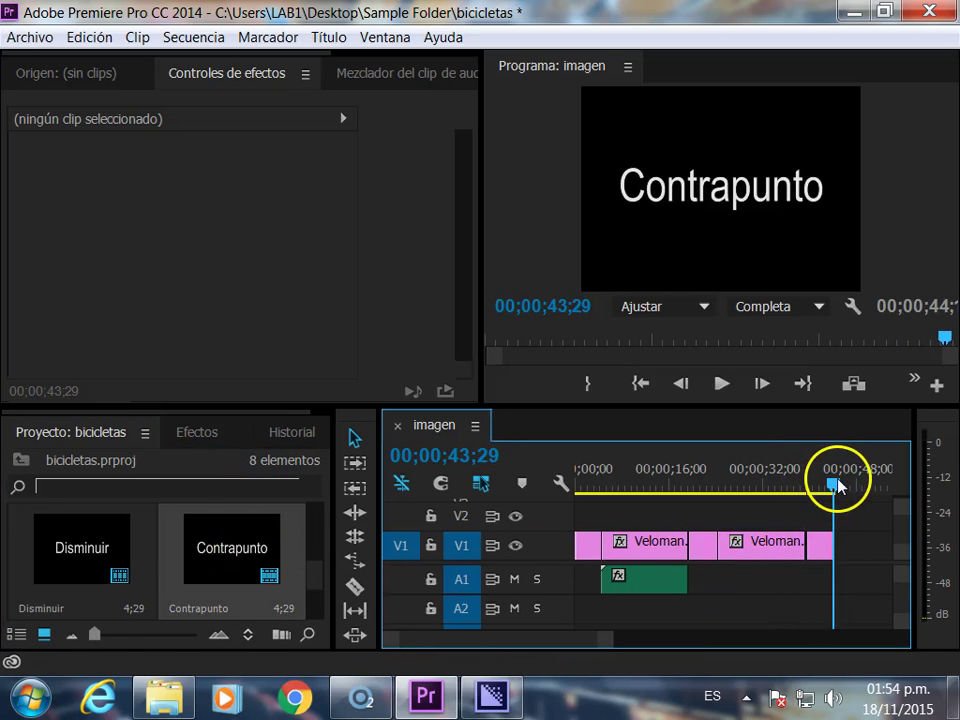
{"action": "key", "text": "ctrl+v"}
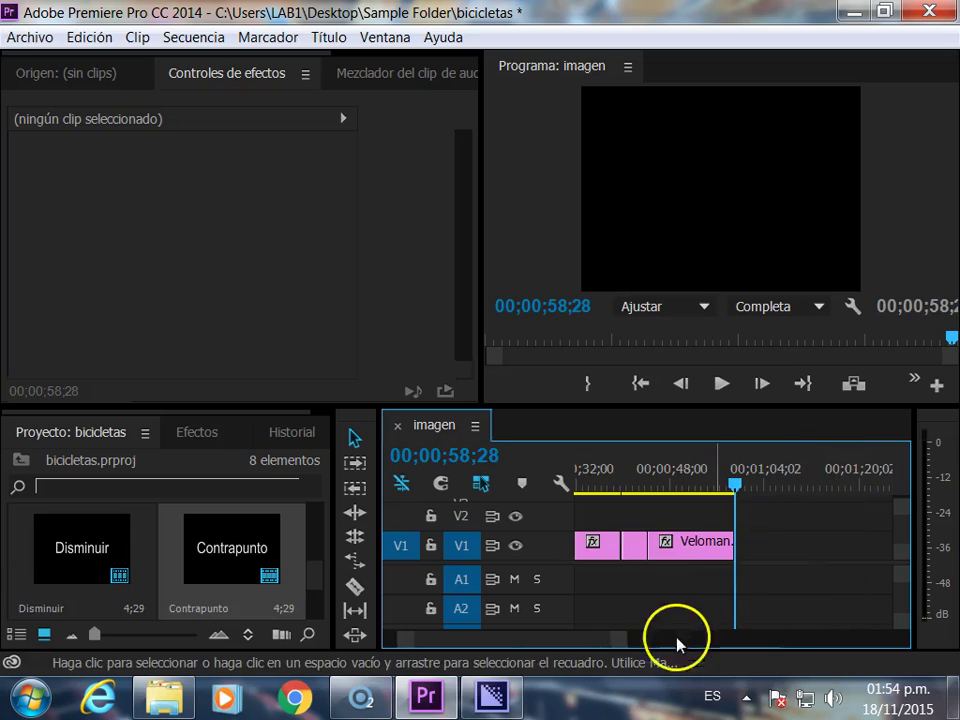
{"action": "left_click_drag", "start_coordinate": [621, 637], "coordinate": [665, 640]}
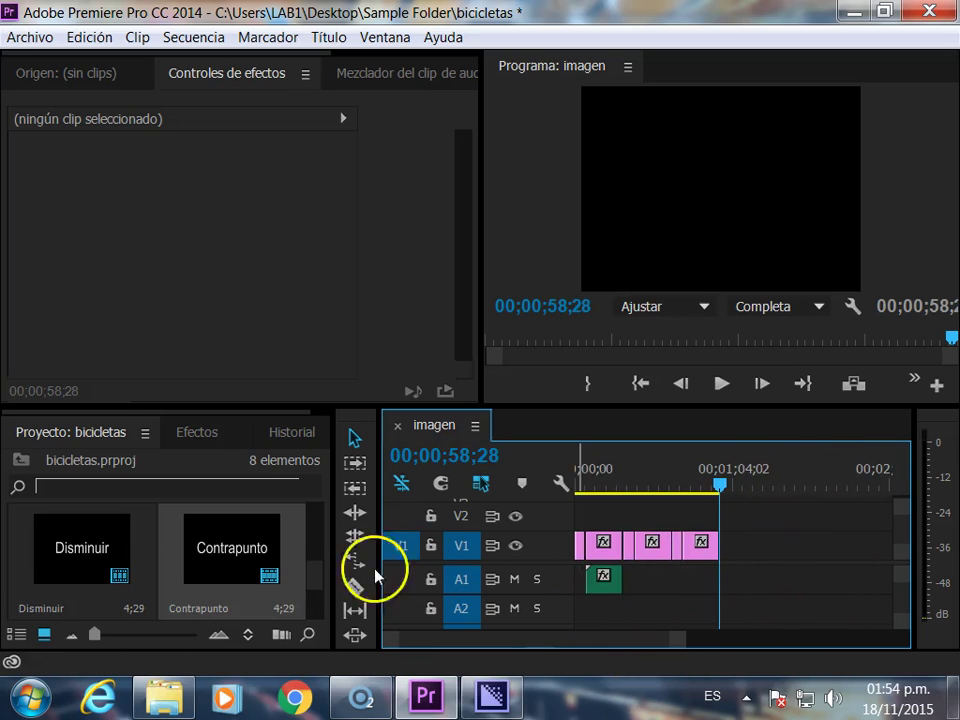
{"action": "scroll", "coordinate": [306, 576], "scroll_direction": "up", "scroll_amount": 3}
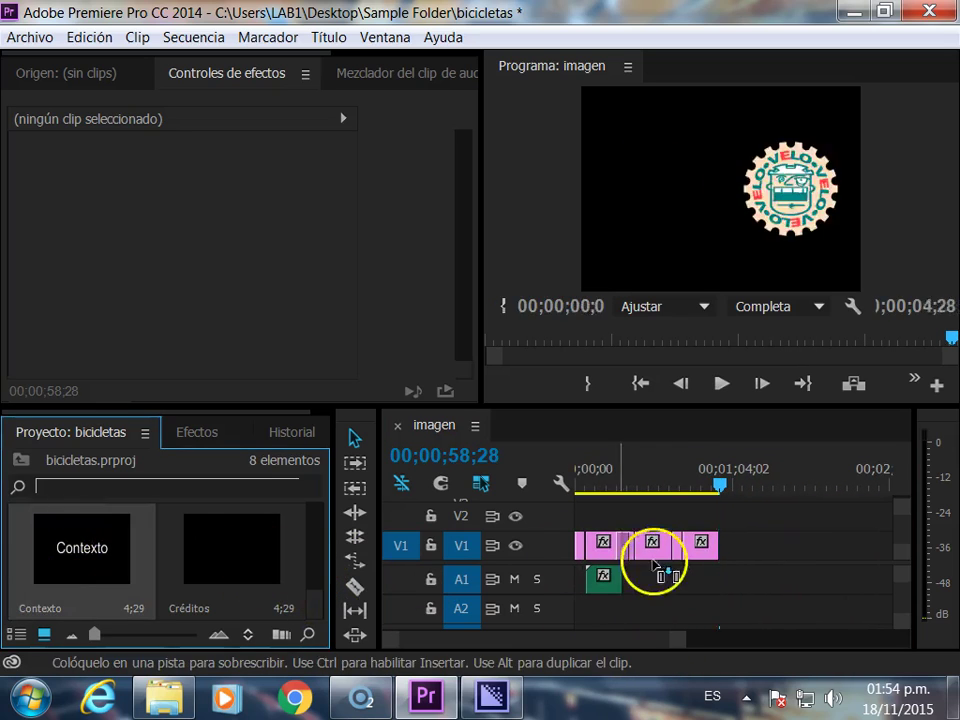
Add the Contexto title to the end of V1 with a Veloman clip after it.
{"action": "left_click_drag", "start_coordinate": [62, 540], "coordinate": [720, 548]}
{"action": "left_click_drag", "start_coordinate": [721, 488], "coordinate": [733, 488]}
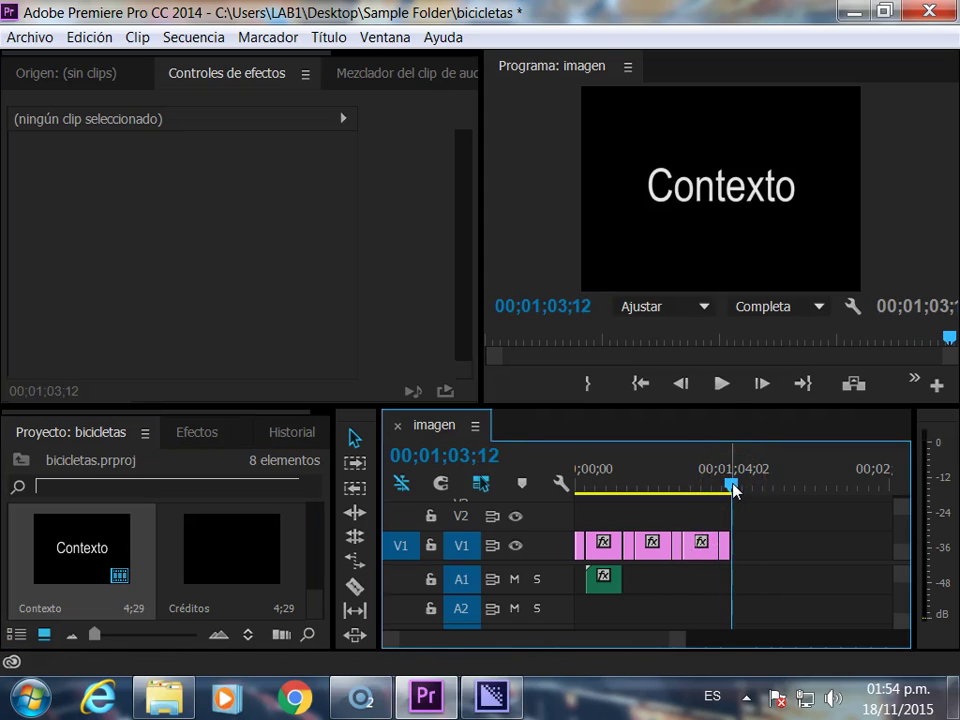
{"action": "key", "text": "ctrl+v"}
Paste Music.aif copies on A1 at 00;00;24;23, the next title and 01;03;12, lengthening the last.
{"action": "left_click", "coordinate": [604, 578]}
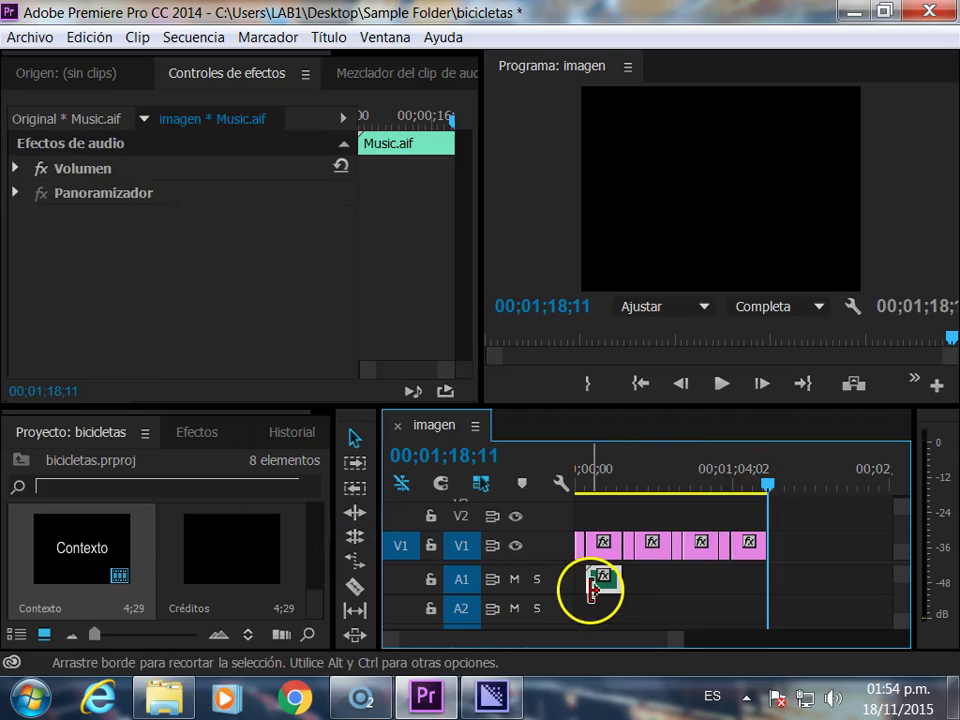
{"action": "left_click", "coordinate": [645, 583]}
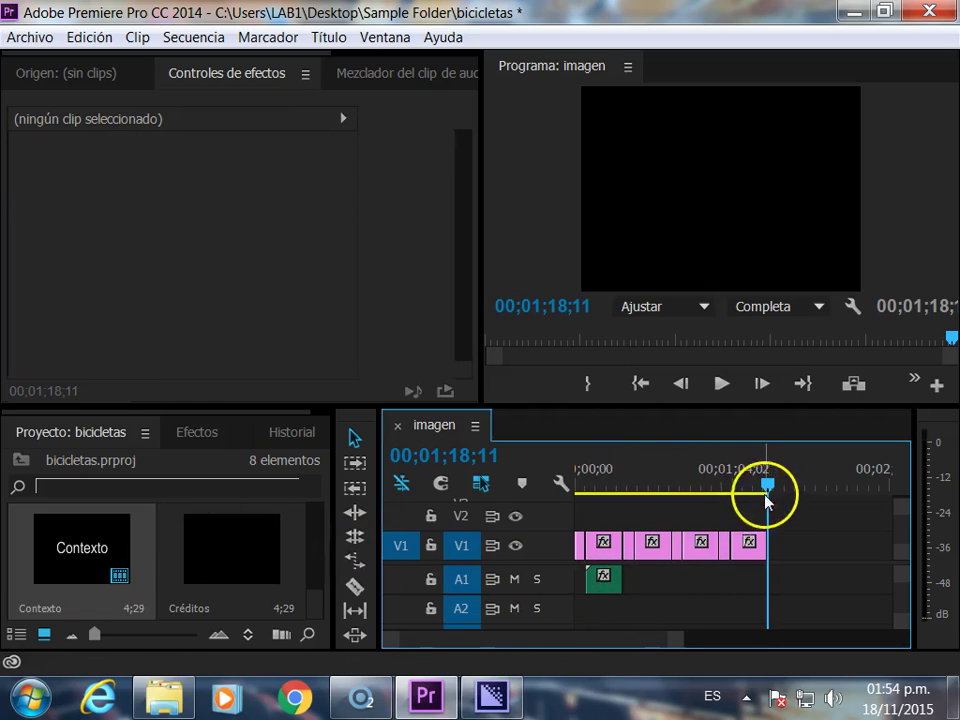
{"action": "left_click_drag", "start_coordinate": [767, 500], "coordinate": [637, 490]}
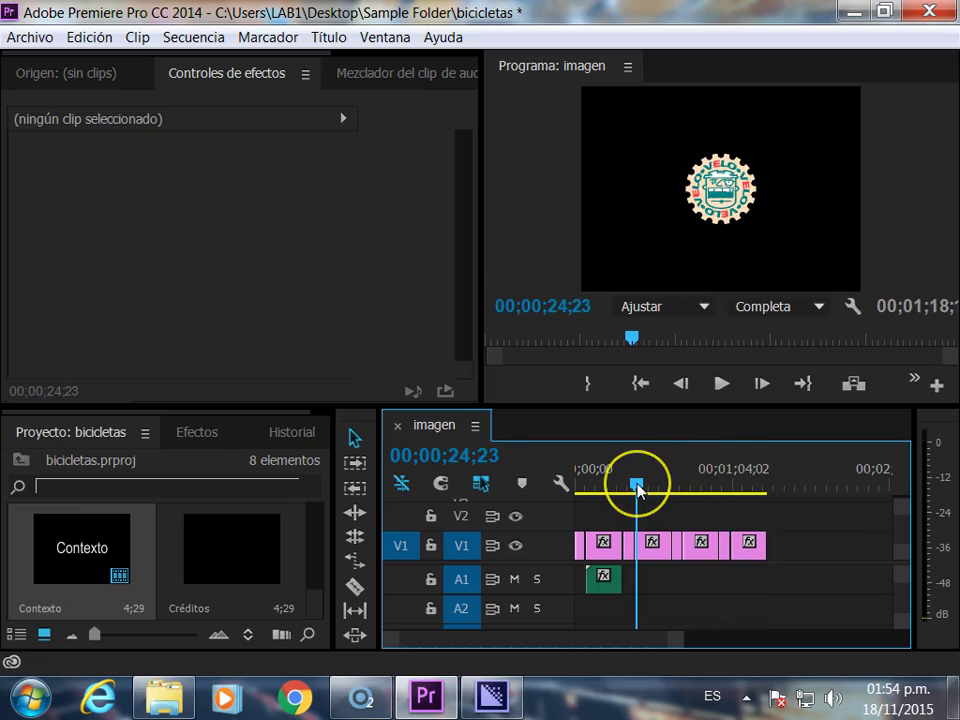
{"action": "key", "text": "ctrl+v"}
{"action": "left_click_drag", "start_coordinate": [659, 487], "coordinate": [684, 487]}
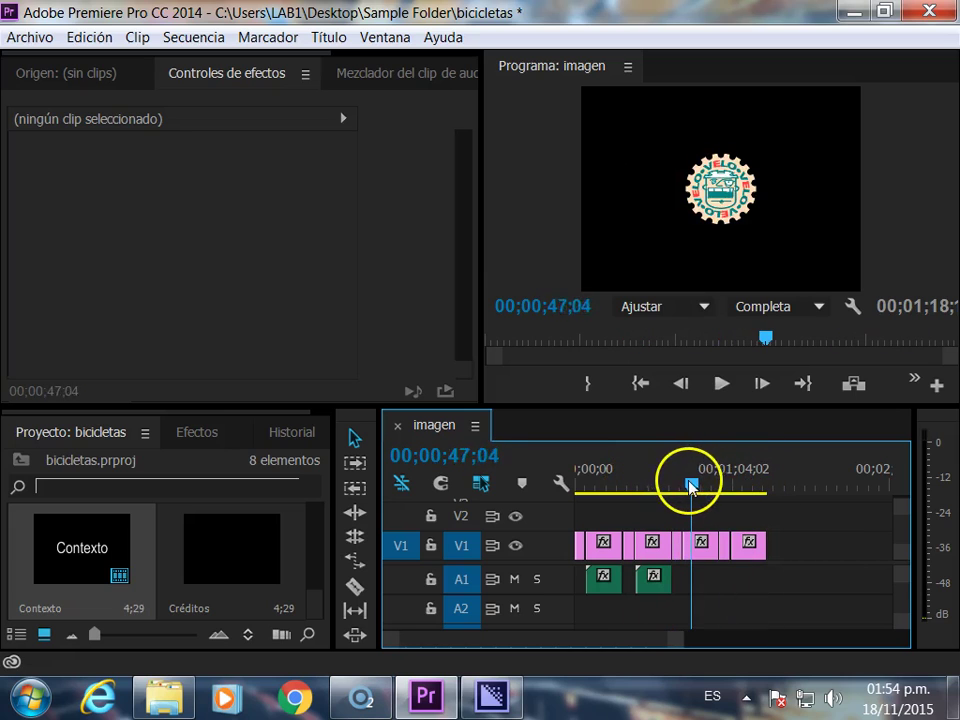
{"action": "key", "text": "ctrl+v"}
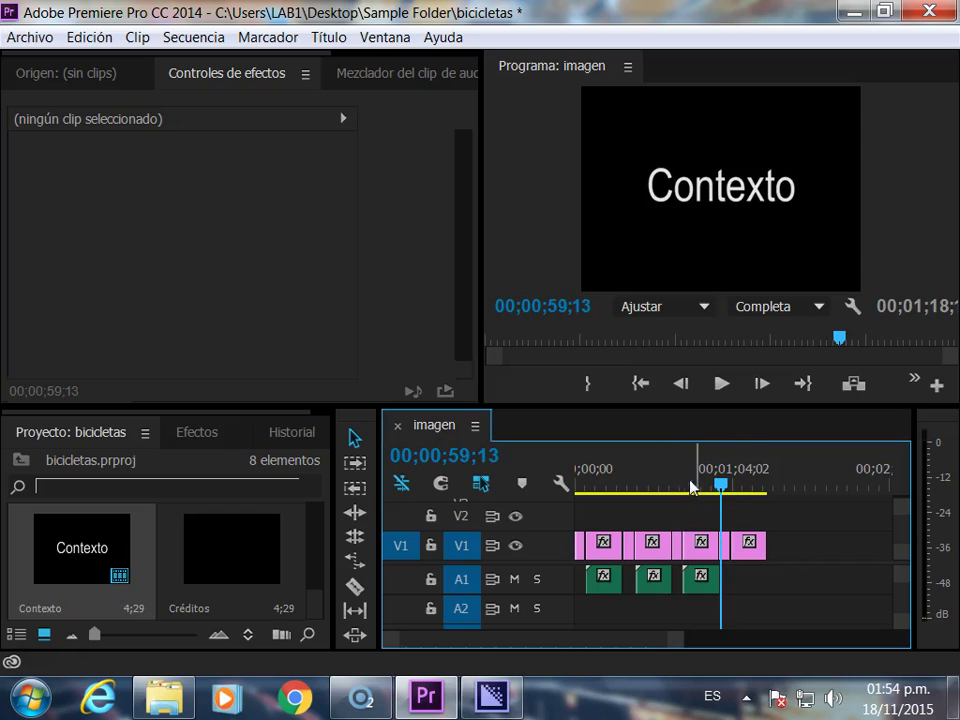
{"action": "left_click_drag", "start_coordinate": [720, 485], "coordinate": [731, 487]}
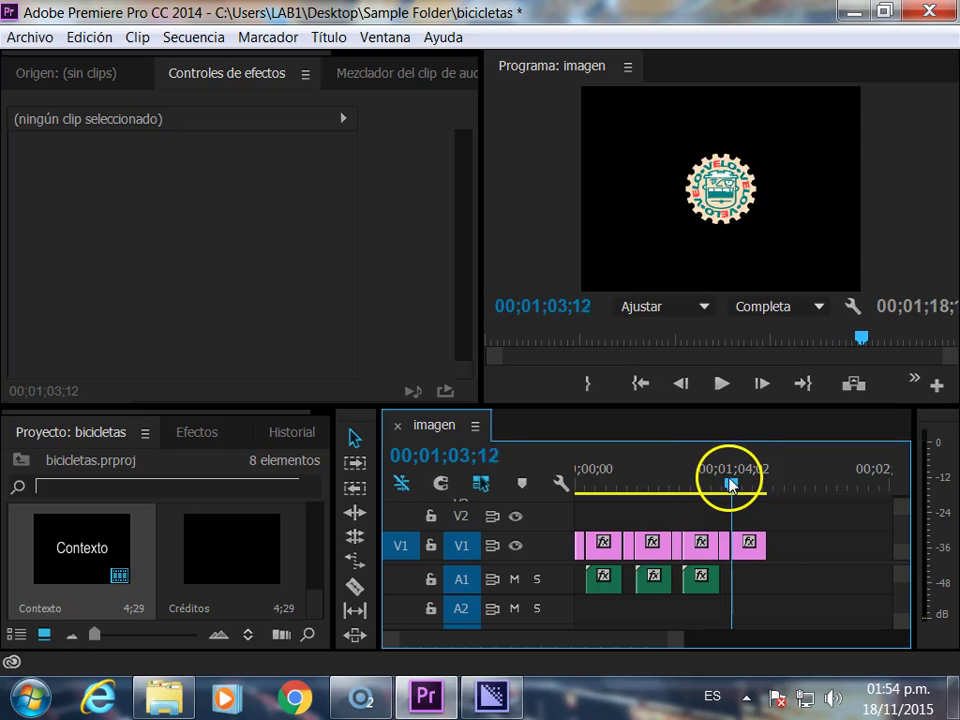
{"action": "key", "text": "ctrl+v"}
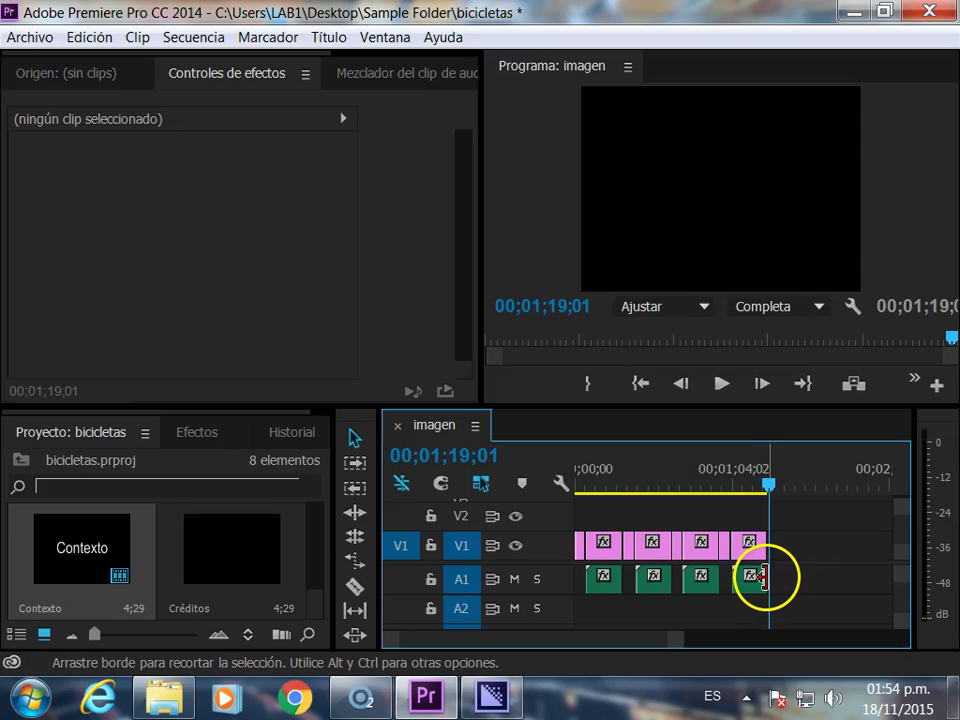
{"action": "mouse_move", "coordinate": [762, 583]}
{"action": "left_mouse_down"}
{"action": "mouse_move", "coordinate": [840, 597]}
{"action": "mouse_move", "coordinate": [793, 579]}
{"action": "left_mouse_up"}
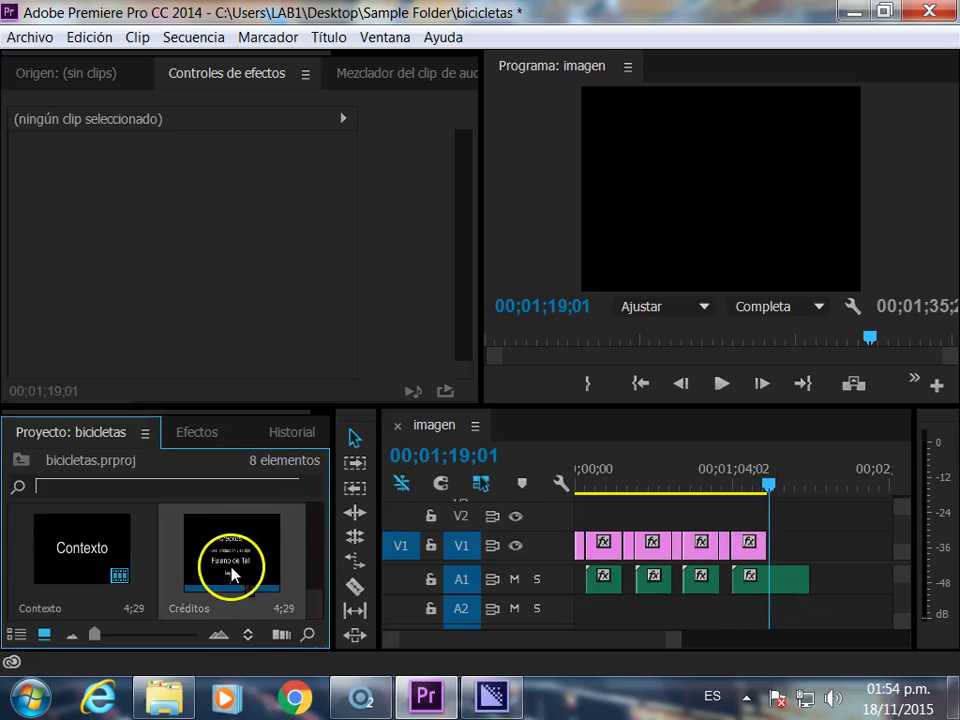
Check the Créditos title, then place it at the end of track V1.
{"action": "double_click", "coordinate": [258, 567]}
{"action": "left_click", "coordinate": [735, 167]}
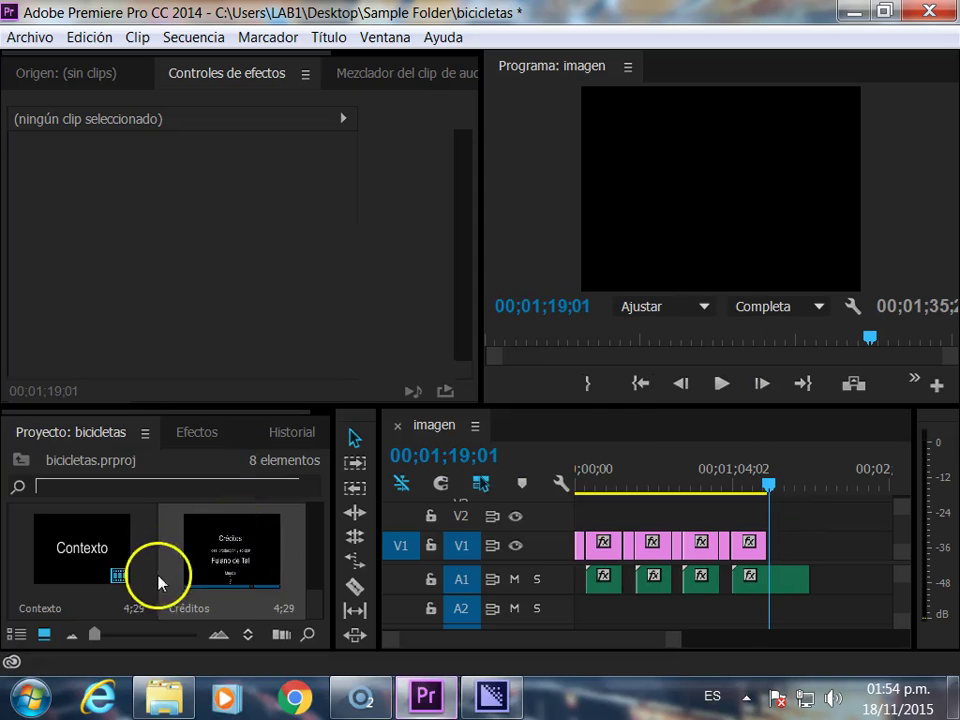
{"action": "left_click_drag", "start_coordinate": [236, 546], "coordinate": [779, 549]}
Give the Créditos clip a longer duration in Velocidad/duración and scrub through to preview it.
{"action": "left_click", "coordinate": [778, 550]}
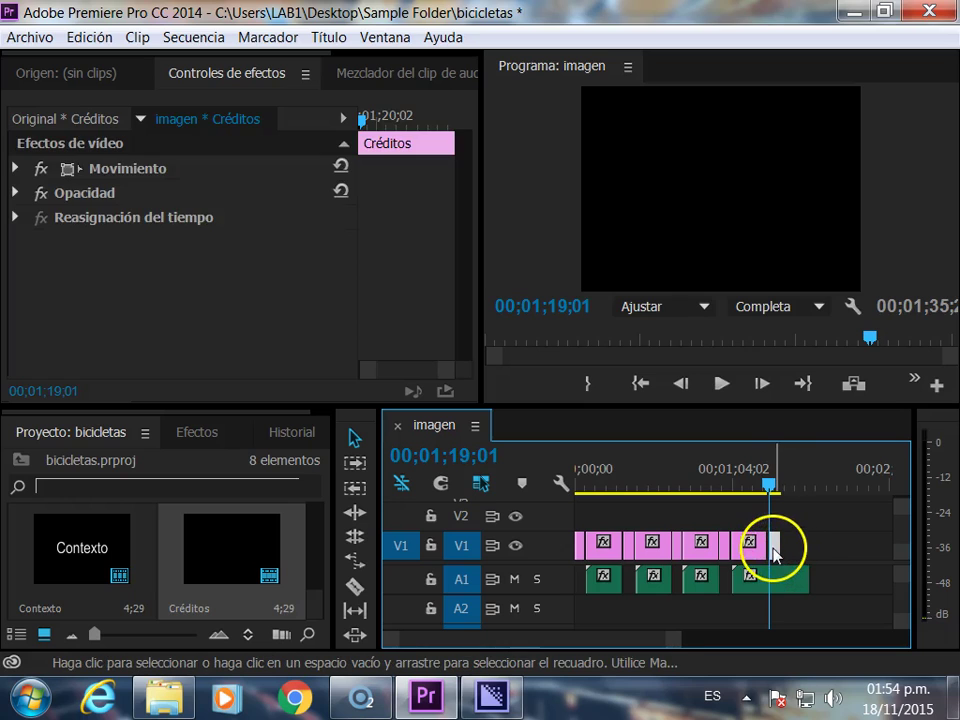
{"action": "right_click", "coordinate": [777, 551]}
{"action": "left_click", "coordinate": [688, 540]}
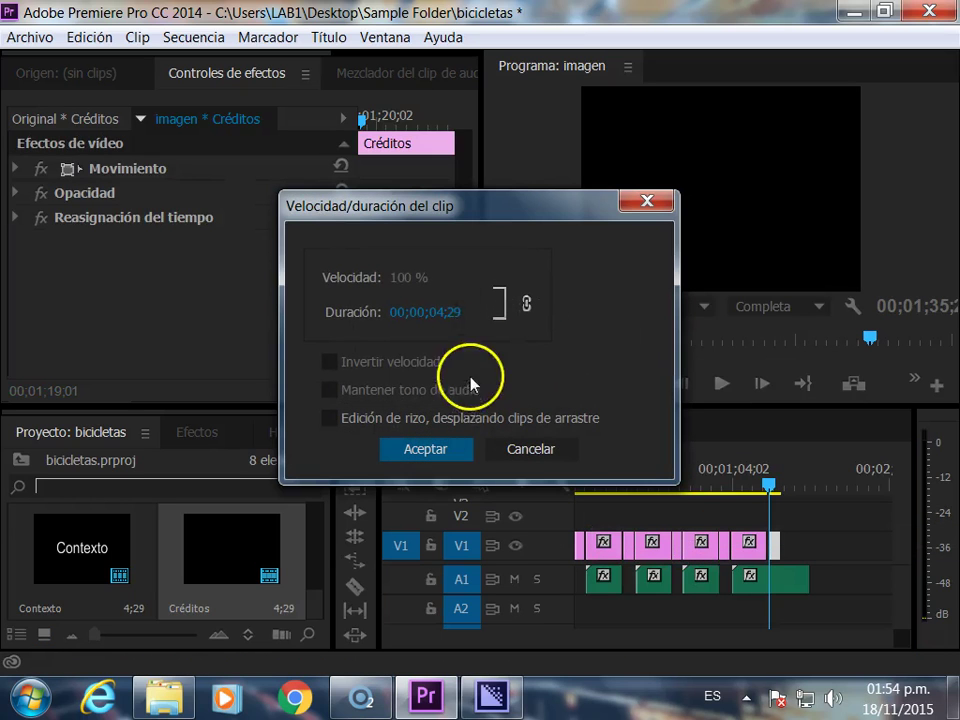
{"action": "left_click", "coordinate": [445, 315]}
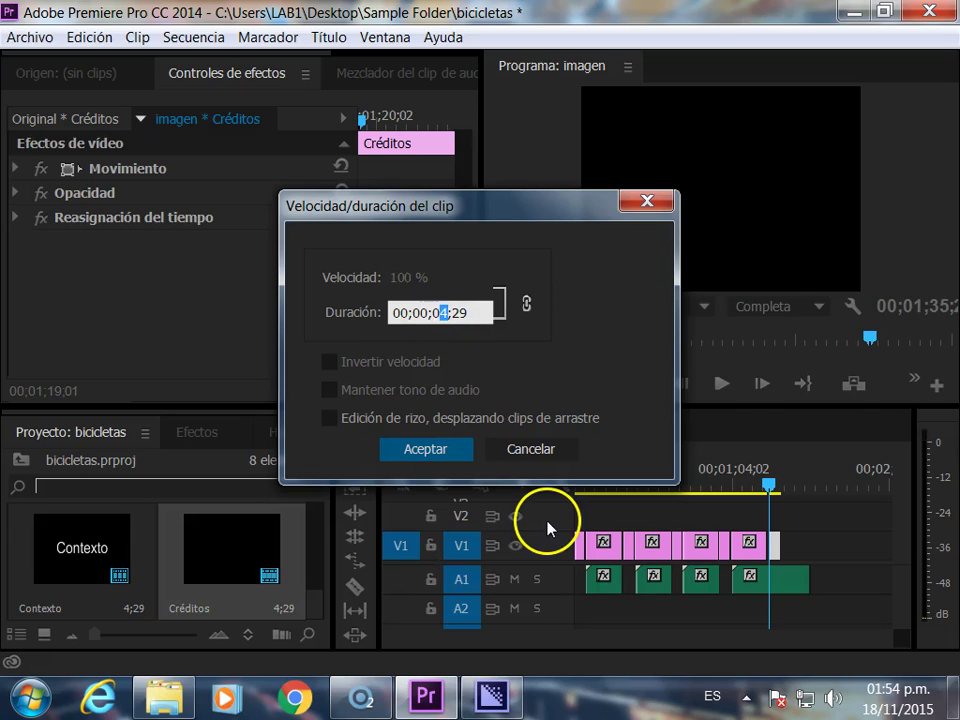
{"action": "type", "text": "8"}
{"action": "key", "text": "Return"}
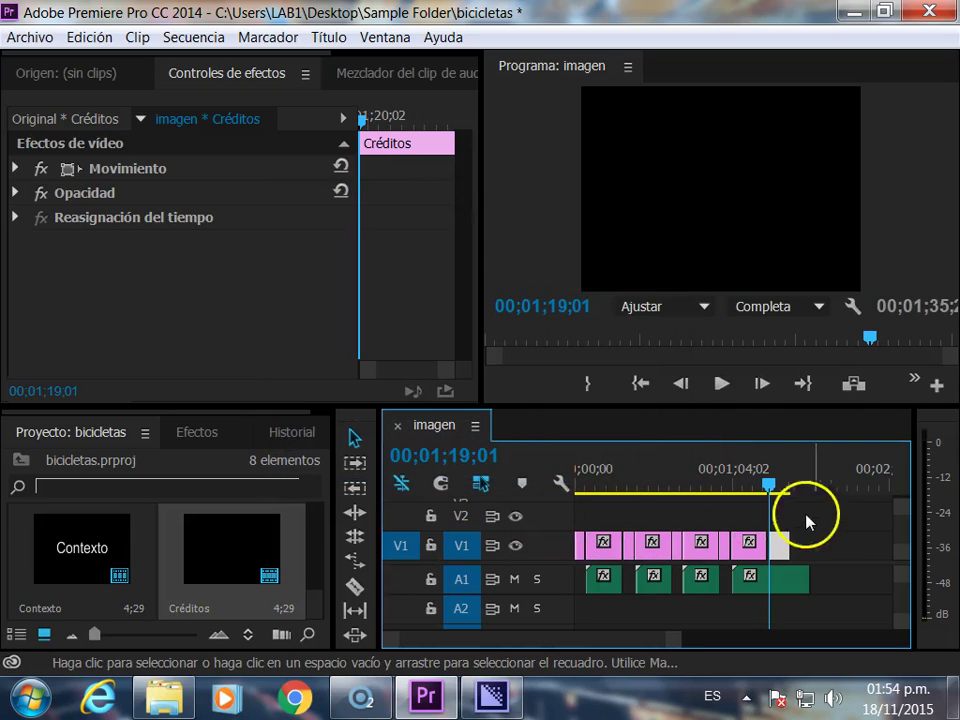
{"action": "left_click", "coordinate": [776, 488]}
{"action": "left_click_drag", "start_coordinate": [776, 487], "coordinate": [797, 485]}
{"action": "left_click_drag", "start_coordinate": [640, 478], "coordinate": [578, 478]}
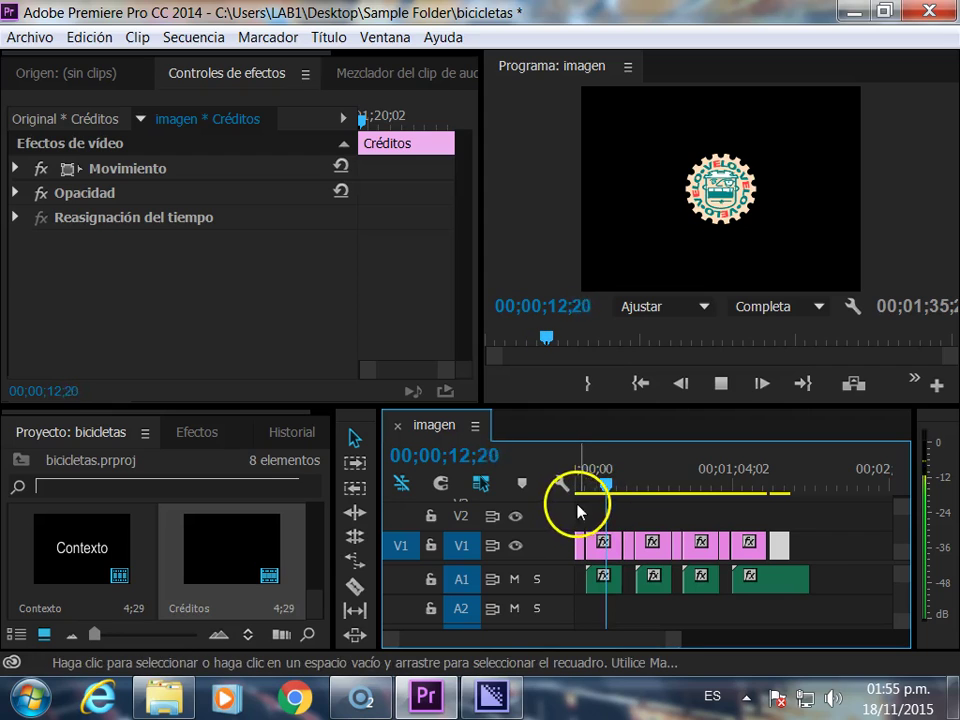
{"action": "left_click", "coordinate": [730, 210]}
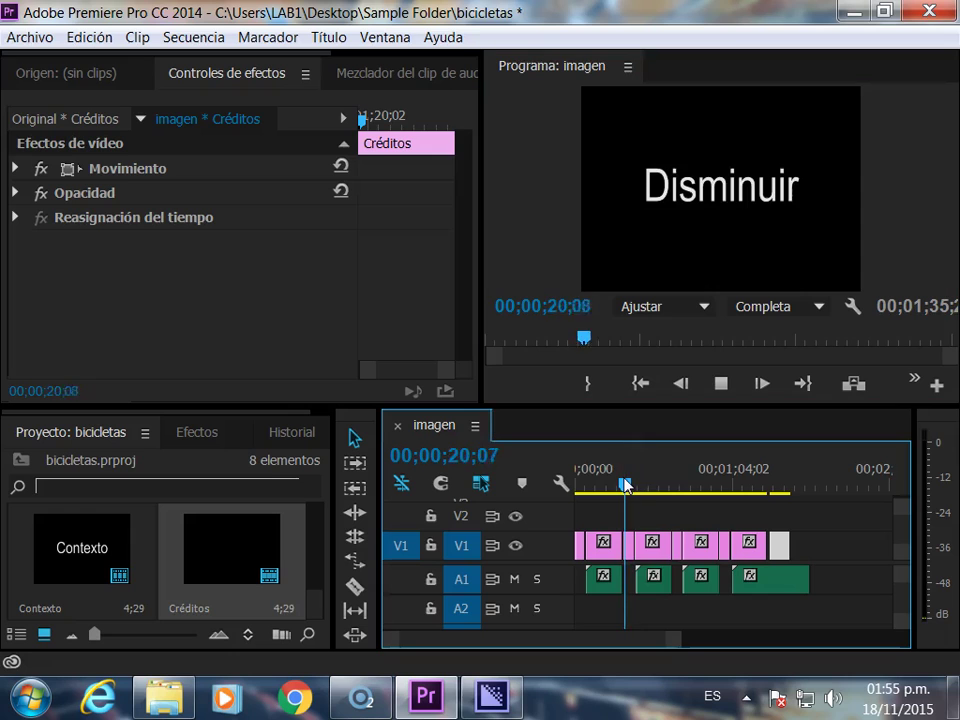
{"action": "left_click_drag", "start_coordinate": [624, 484], "coordinate": [787, 486]}
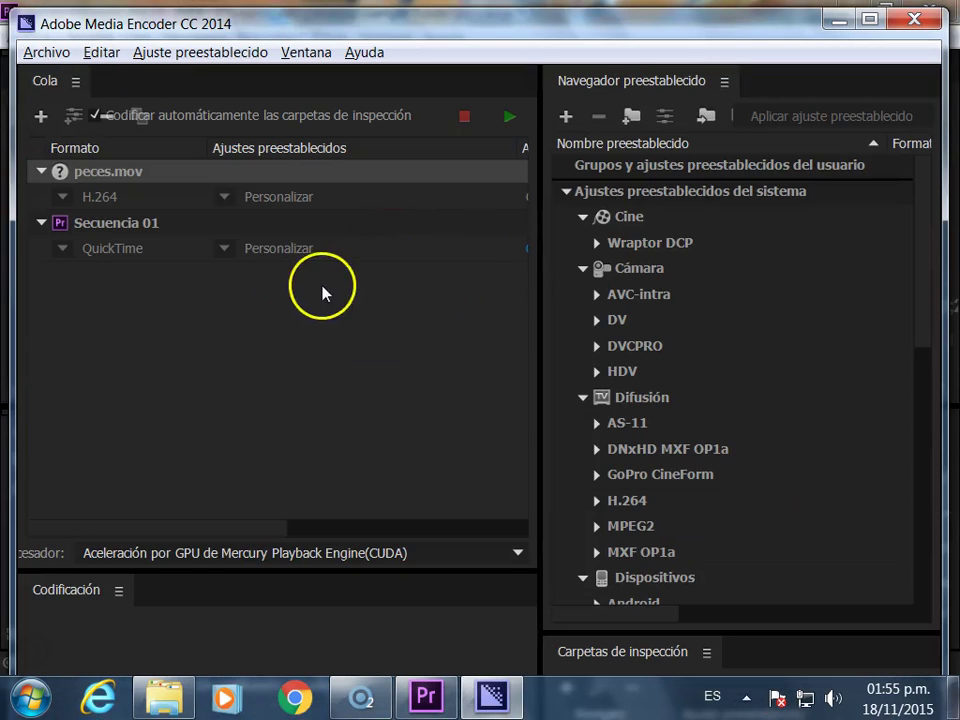
Encode the queued imagen job, then close Media Encoder once it finishes.
{"action": "left_click", "coordinate": [509, 116]}
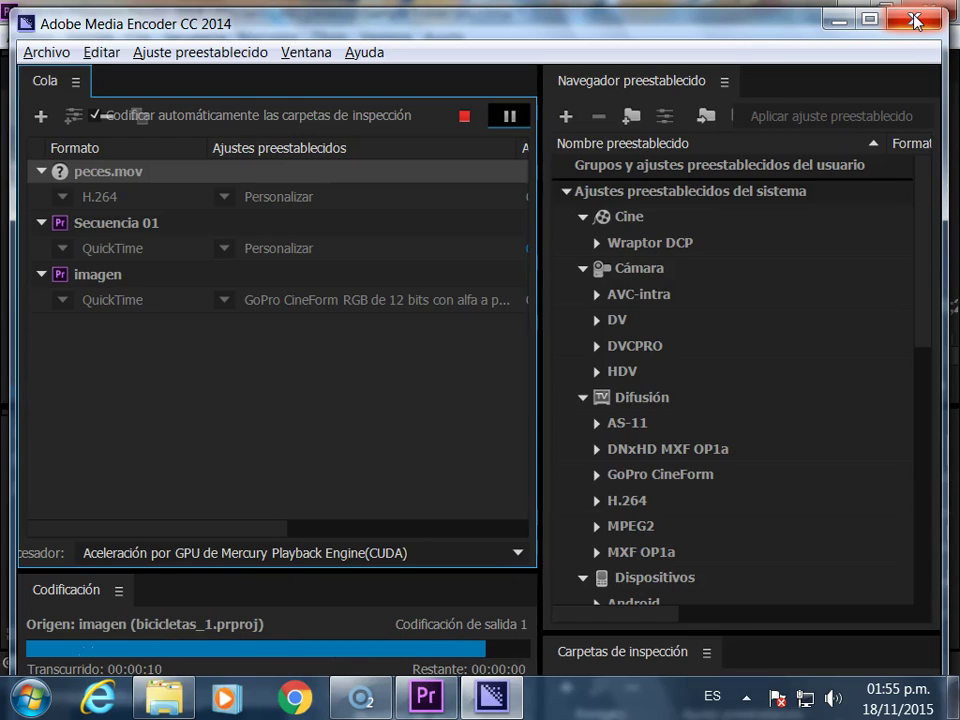
{"action": "left_click", "coordinate": [913, 20]}
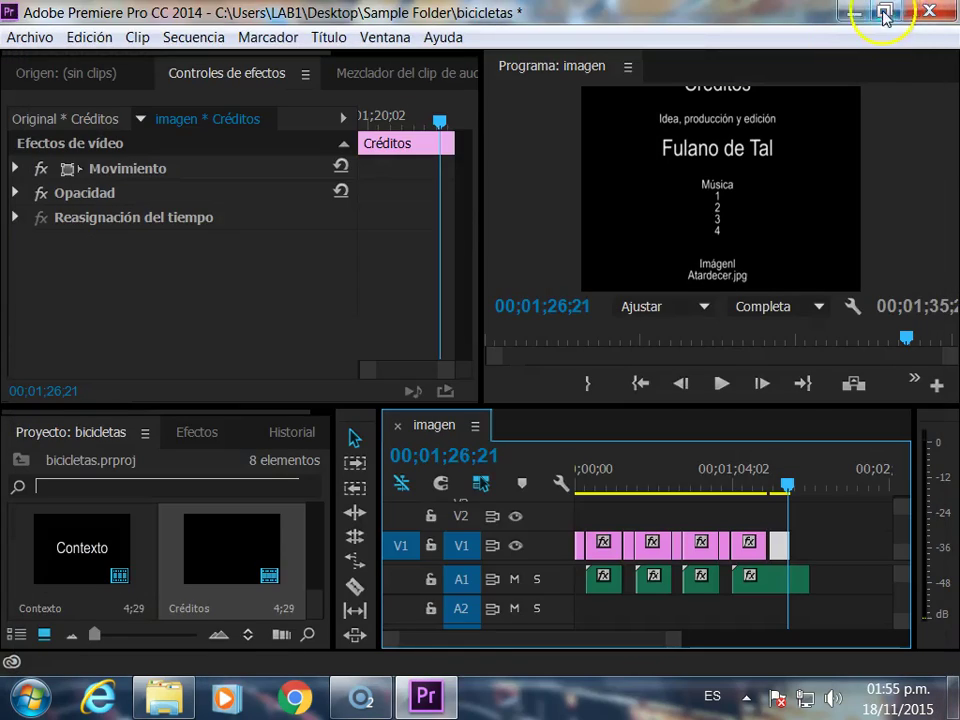